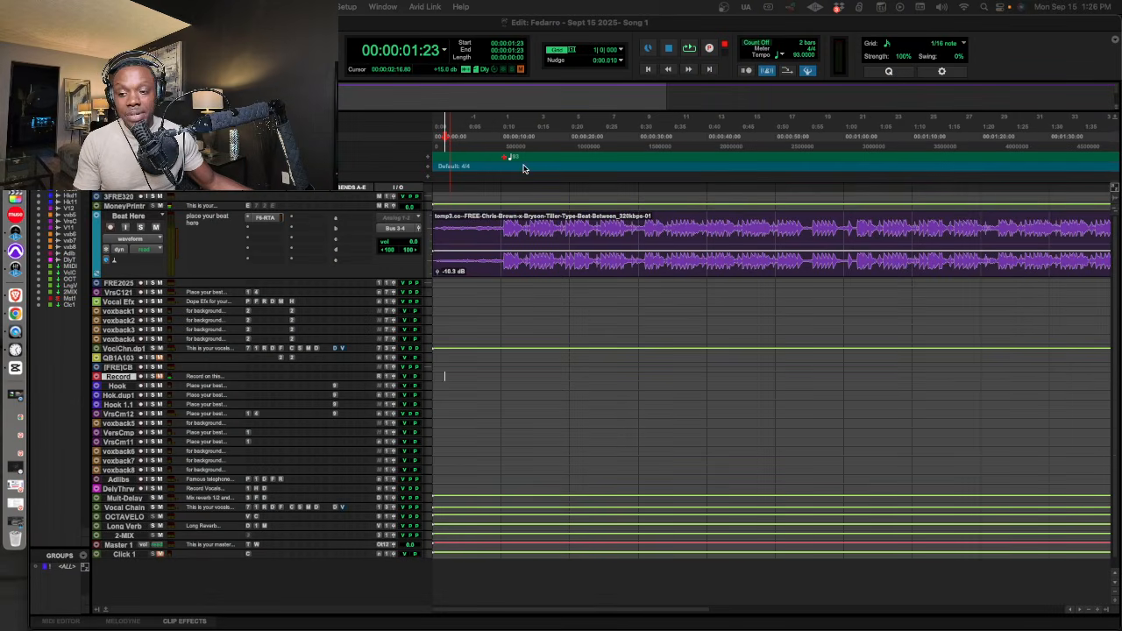
Play the beat from 00:00:09:21, and lower the beat clip's gain to -11.3 dB.
click(493, 140)
click(499, 140)
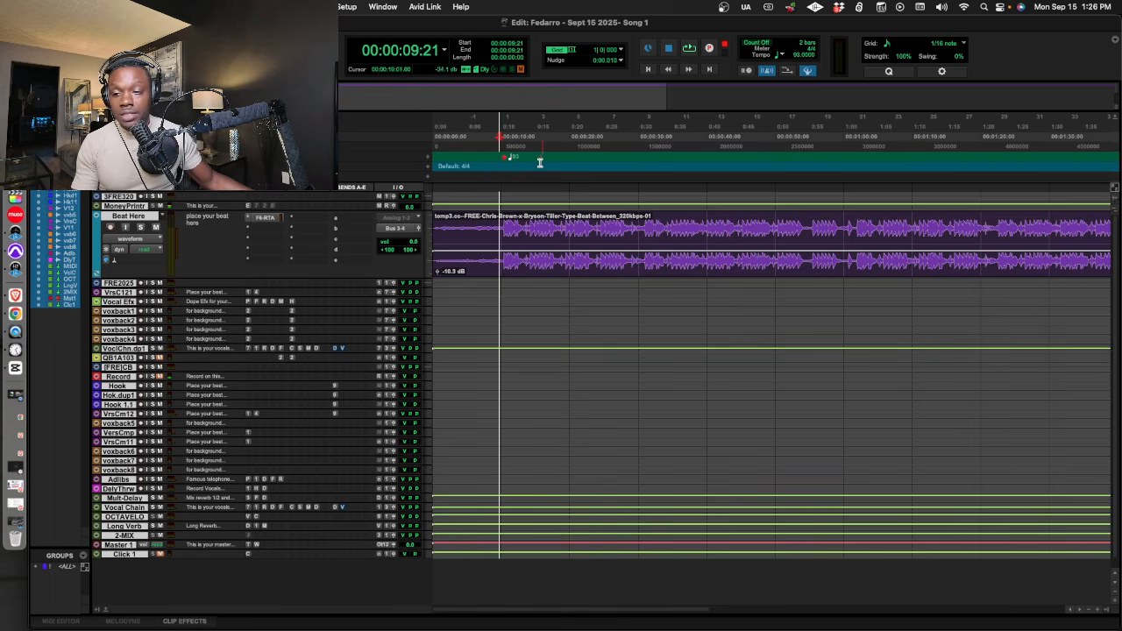
key(space)
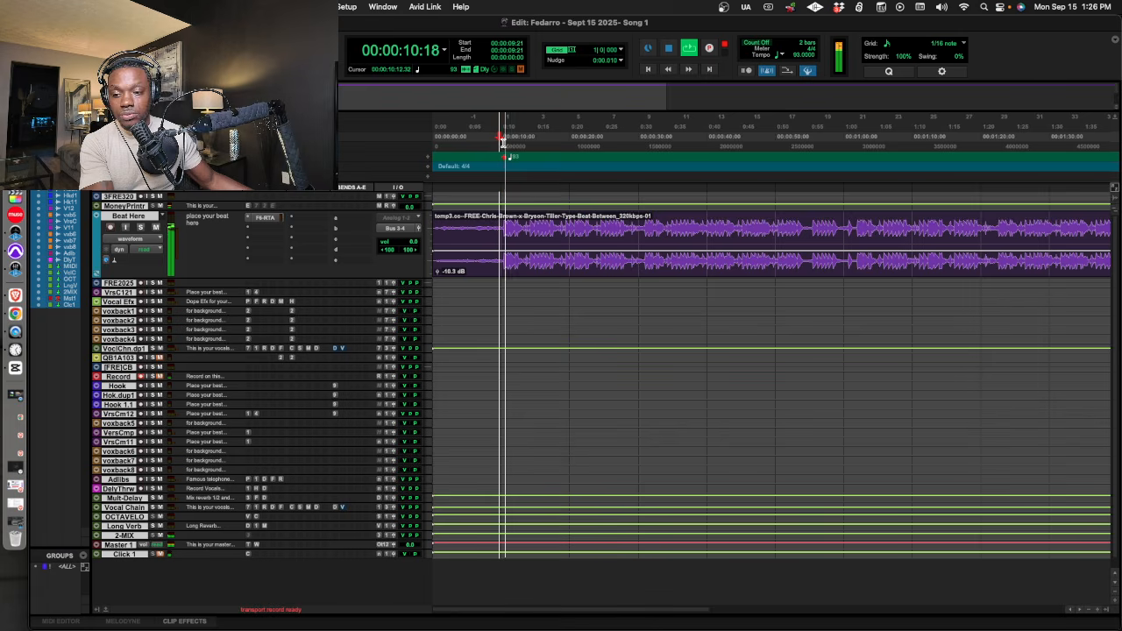
key(space)
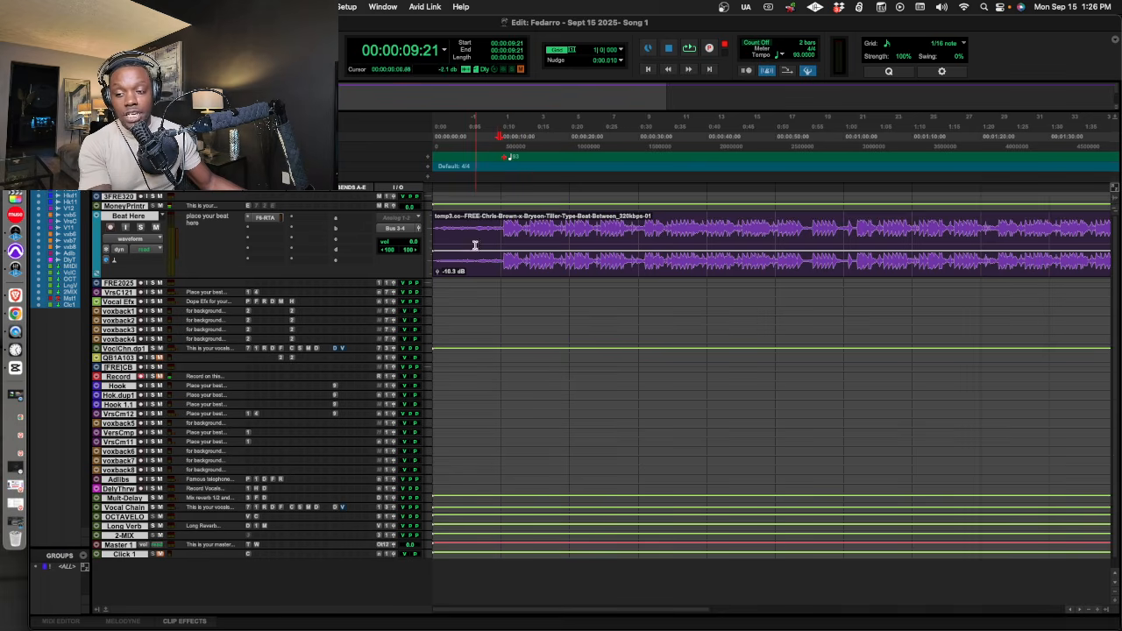
click(516, 237)
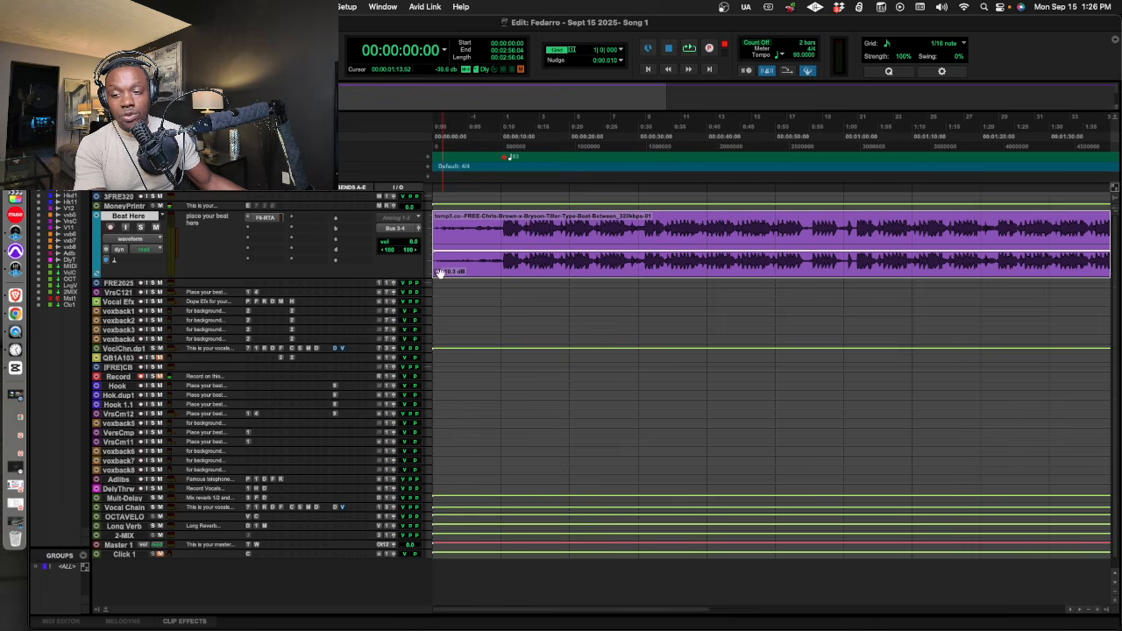
mouse_move(437, 274)
mouse_down()
mouse_move(438, 264)
mouse_move(438, 275)
mouse_up()
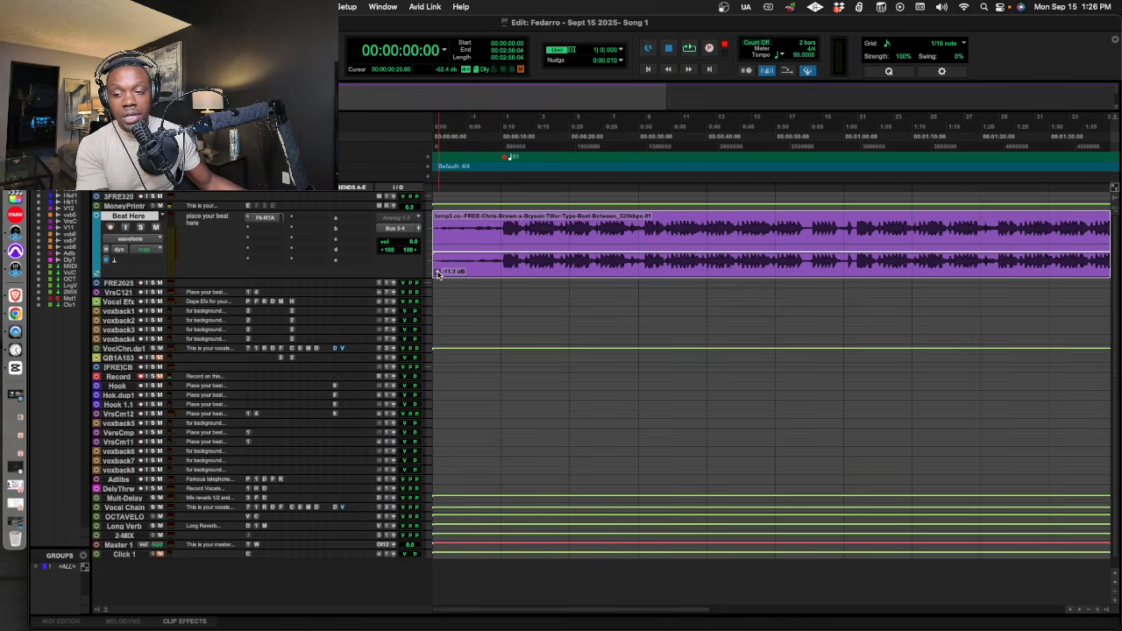
Examine how the beat's first downbeat lines up with the tempo marker at bar 1, and place the playback cursor at 00:00:09:12.
click(503, 144)
key(t)
key(t)
key(t)
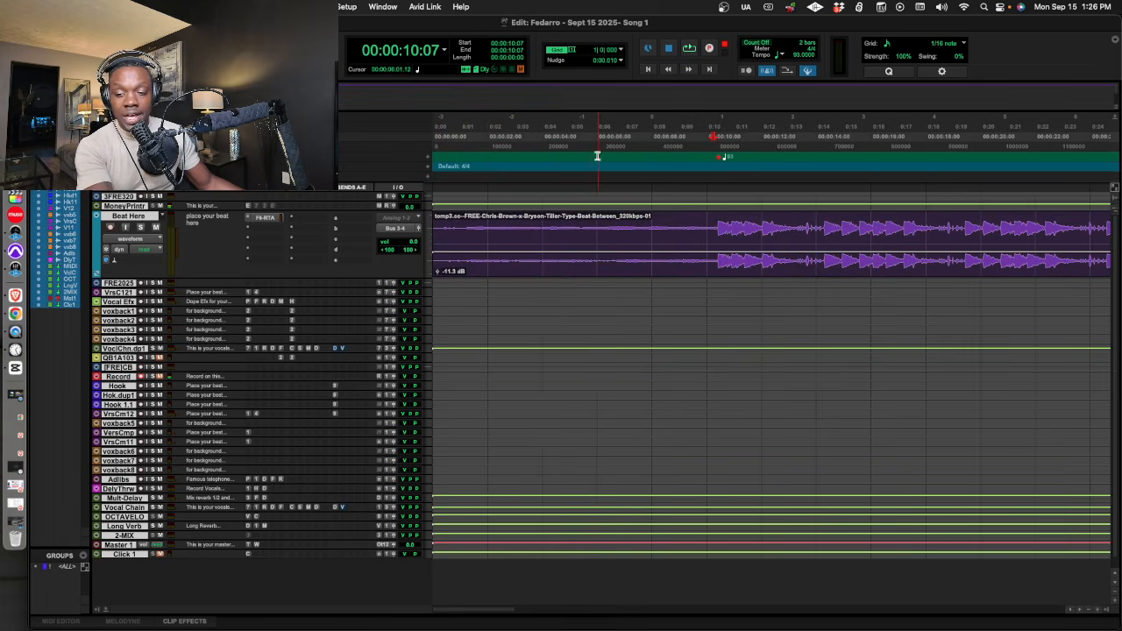
click(783, 149)
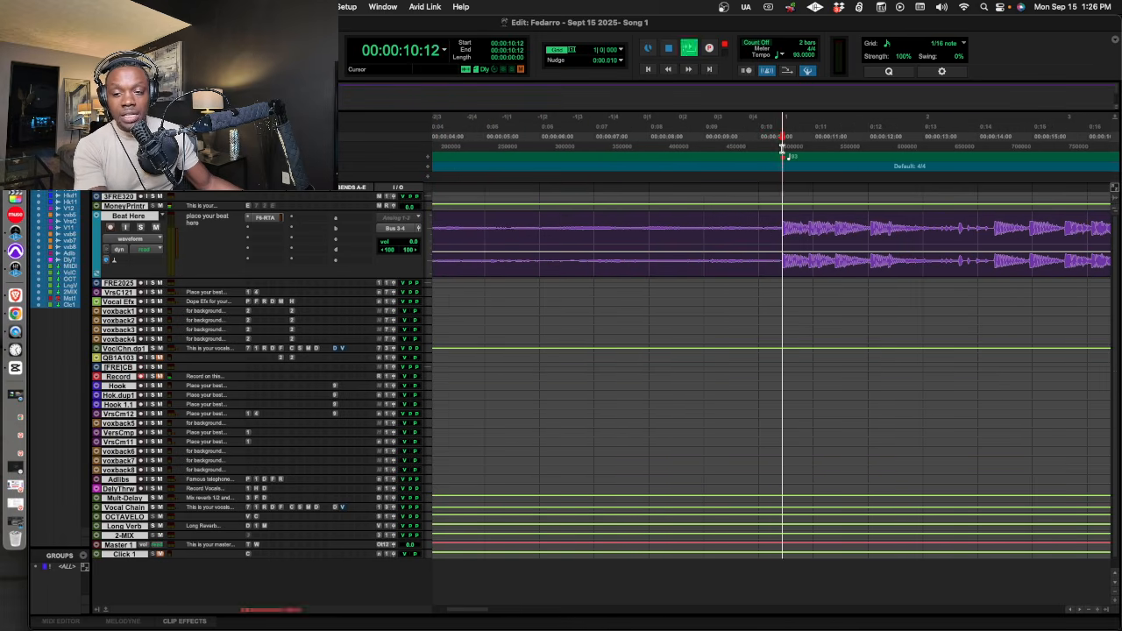
key(space)
key(space)
key(r)
key(t)
key(t)
key(t)
key(t)
key(t)
key(t)
key(t)
key(t)
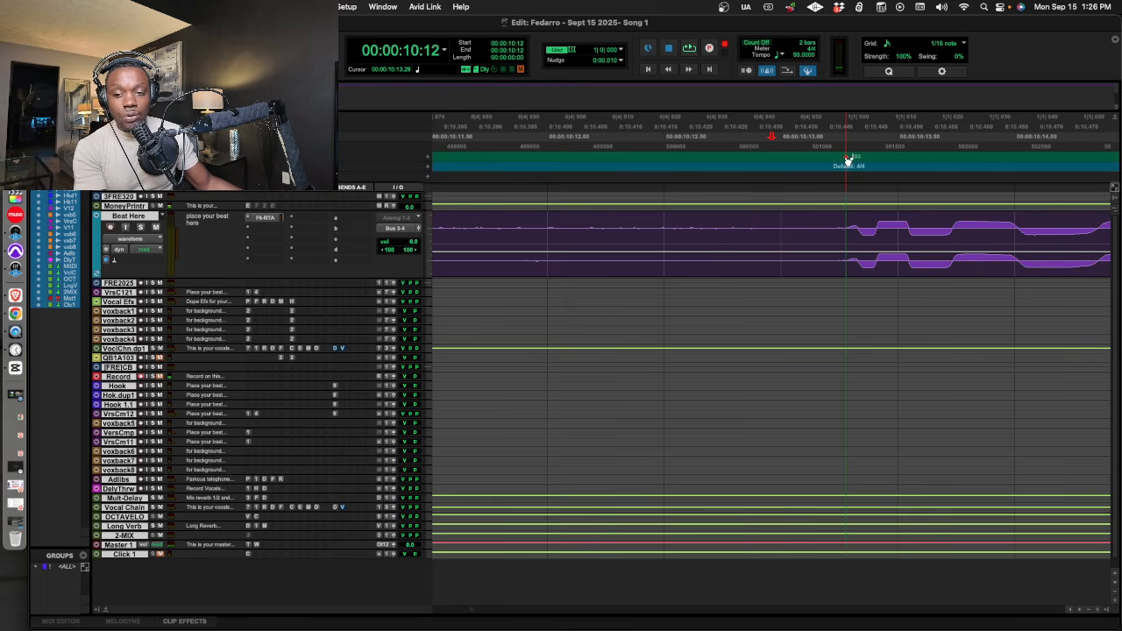
key(r)
key(r)
key(r)
key(r)
key(r)
key(r)
key(r)
key(r)
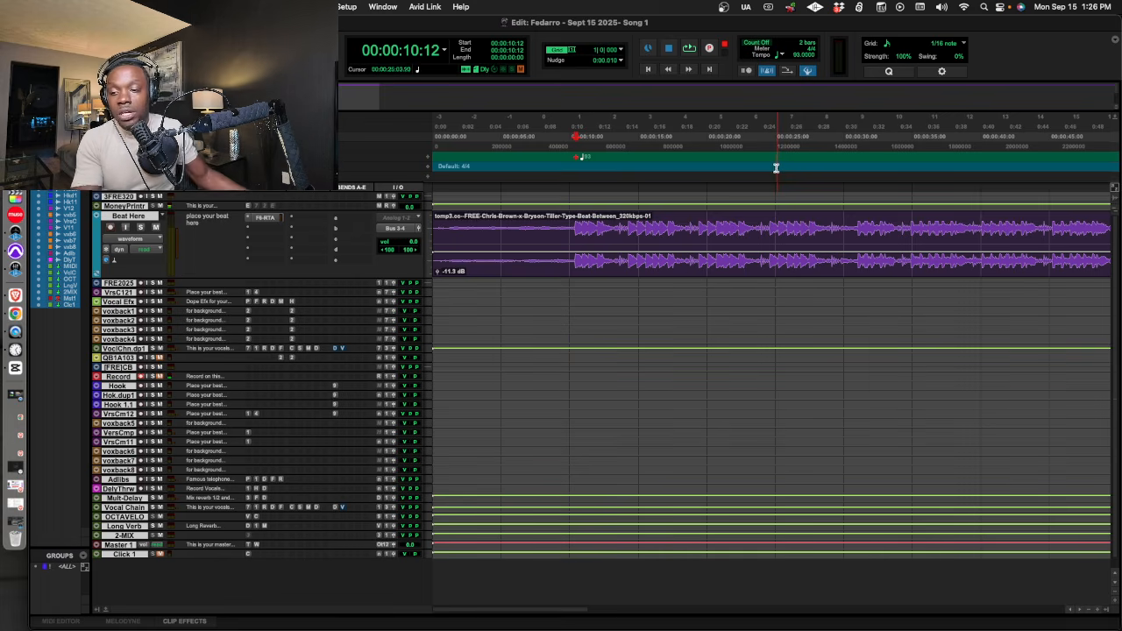
click(562, 131)
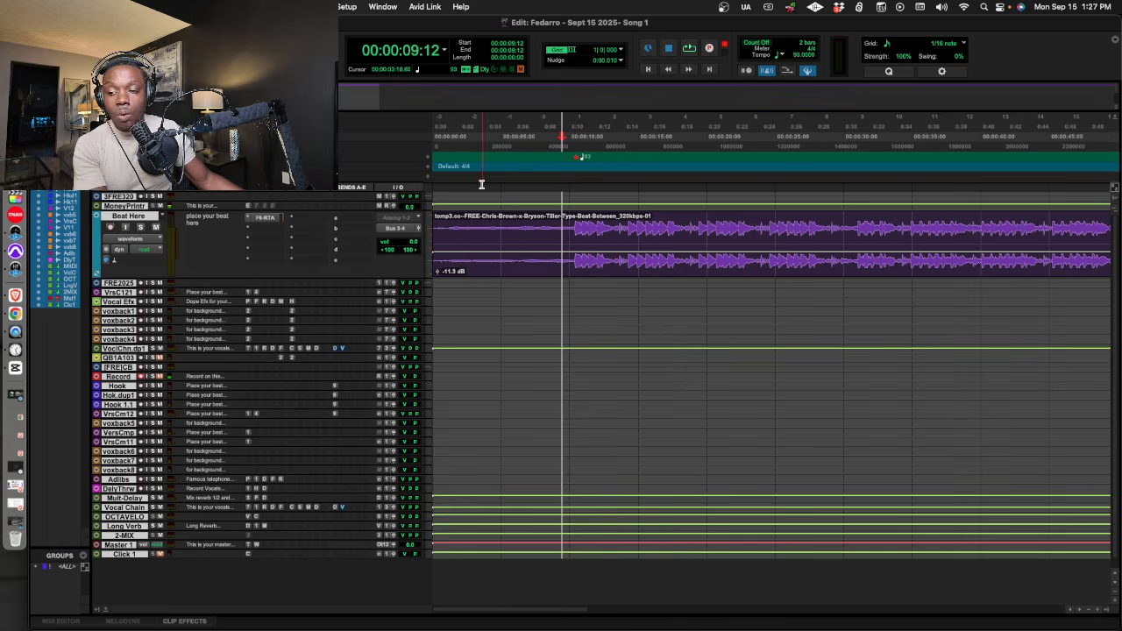
Switch to the Brave browser and open the song analyzer at tunebat.com/Analyzer.
click(16, 297)
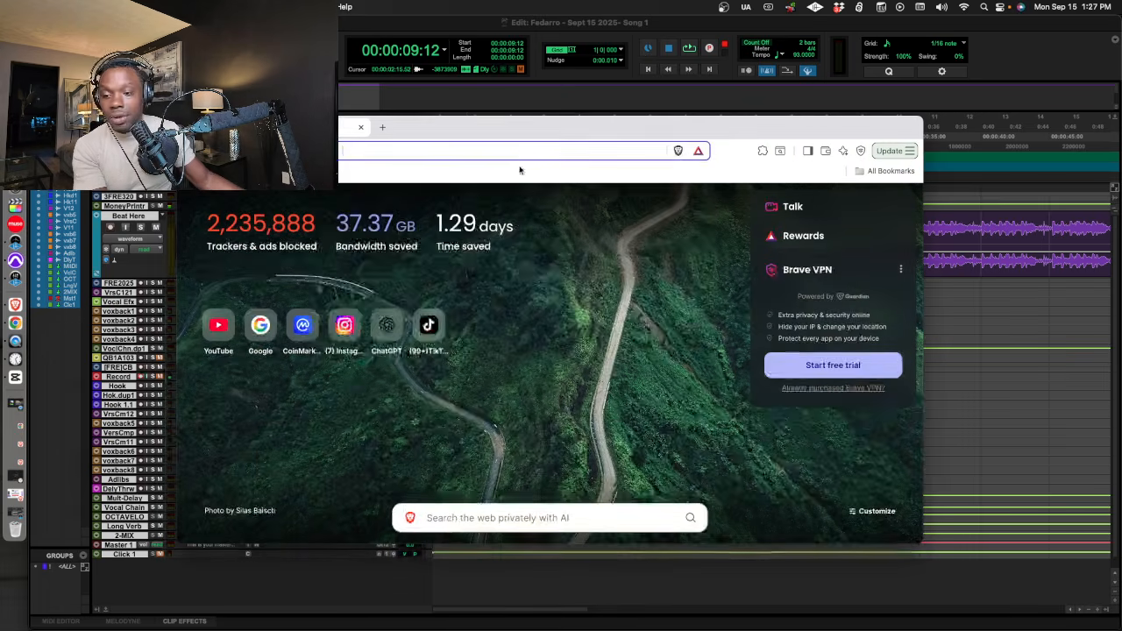
click(515, 151)
text(tyim)
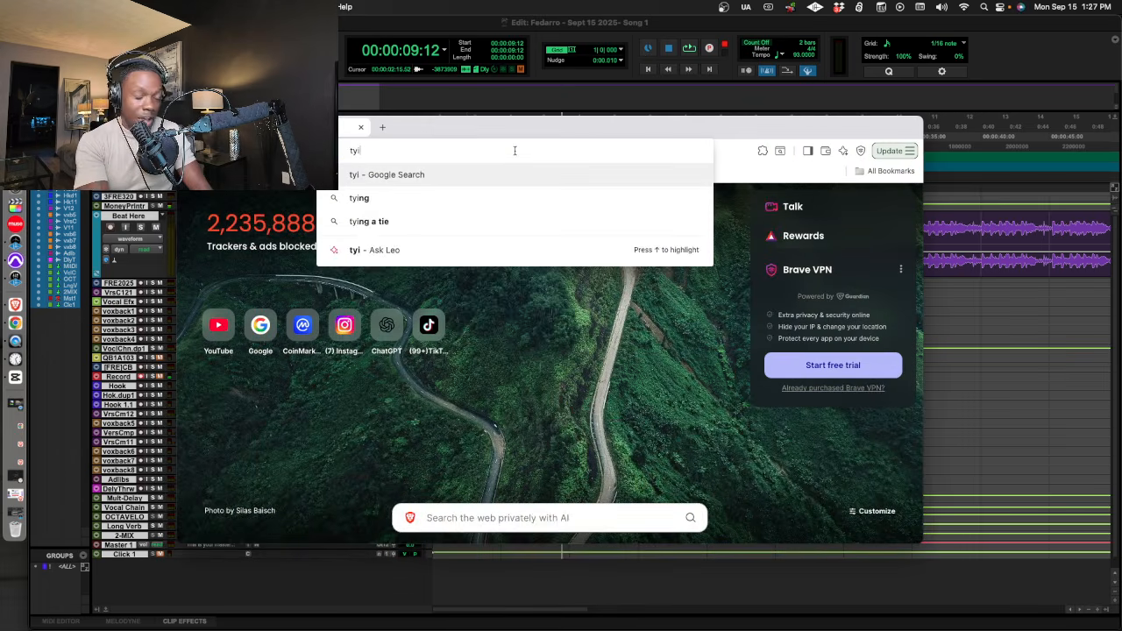
key(BackSpace)
key(BackSpace)
key(BackSpace)
text(u)
key(Return)
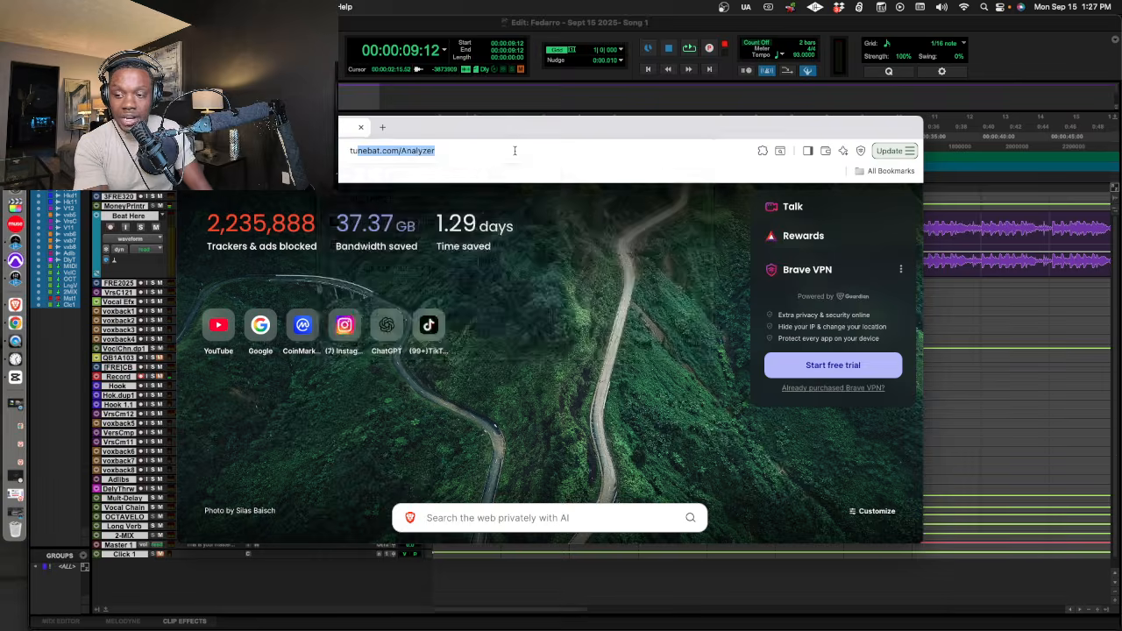
Analyze the file "[FREE] Chris Brown Type Beat - _Don't Be Surprised_.mp3" for key and BPM, and return to Pro Tools.
scroll(547, 291, down, 5)
click(541, 239)
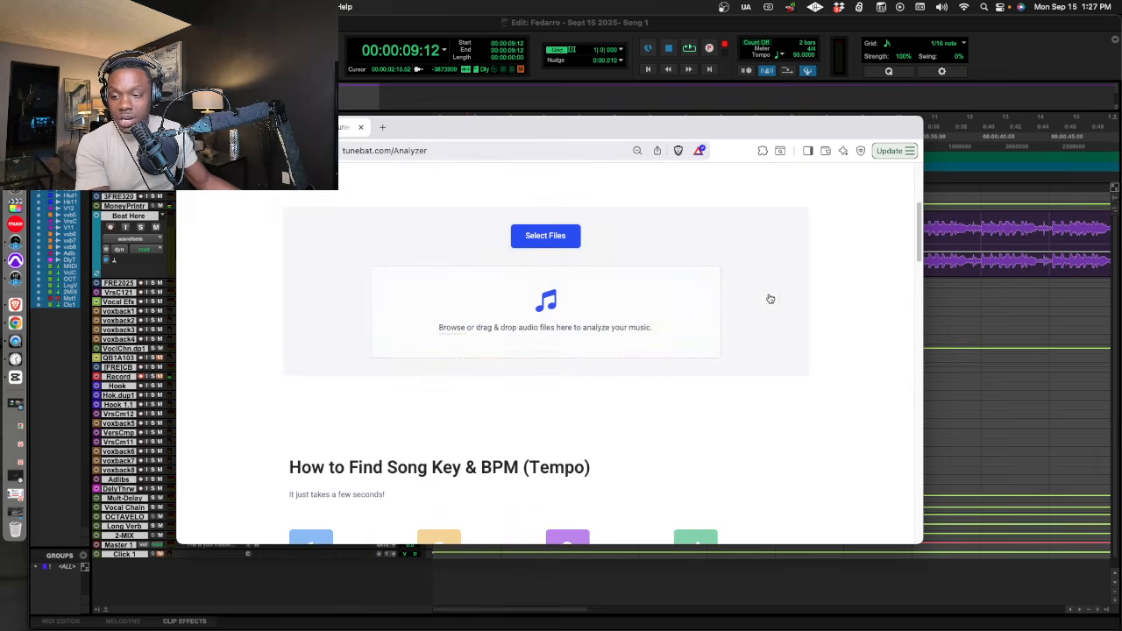
double_click(425, 286)
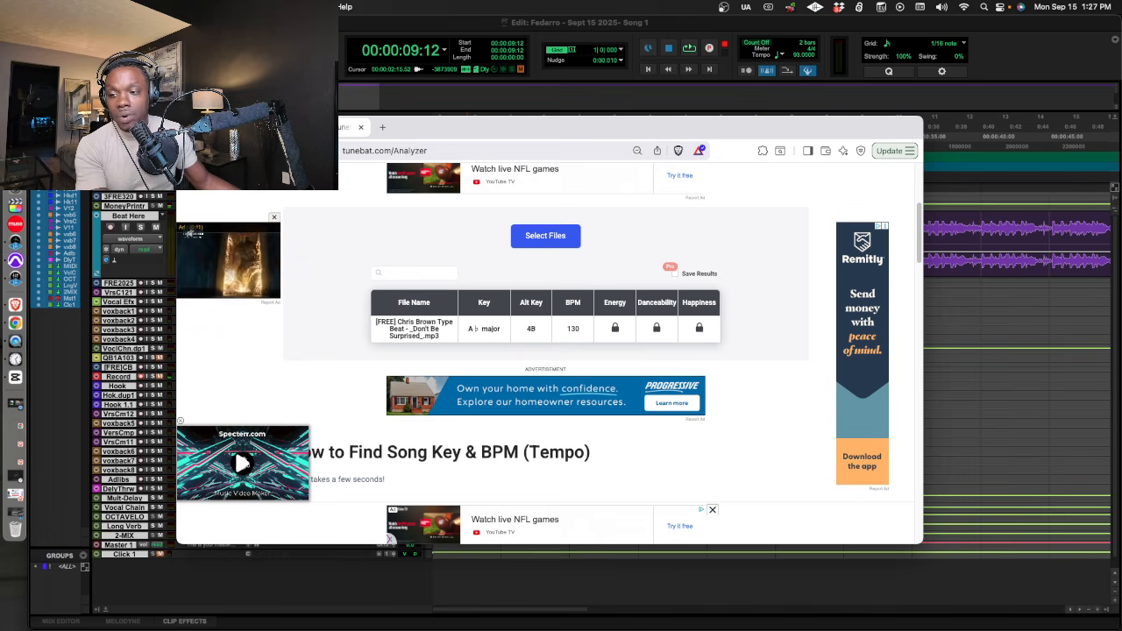
click(199, 127)
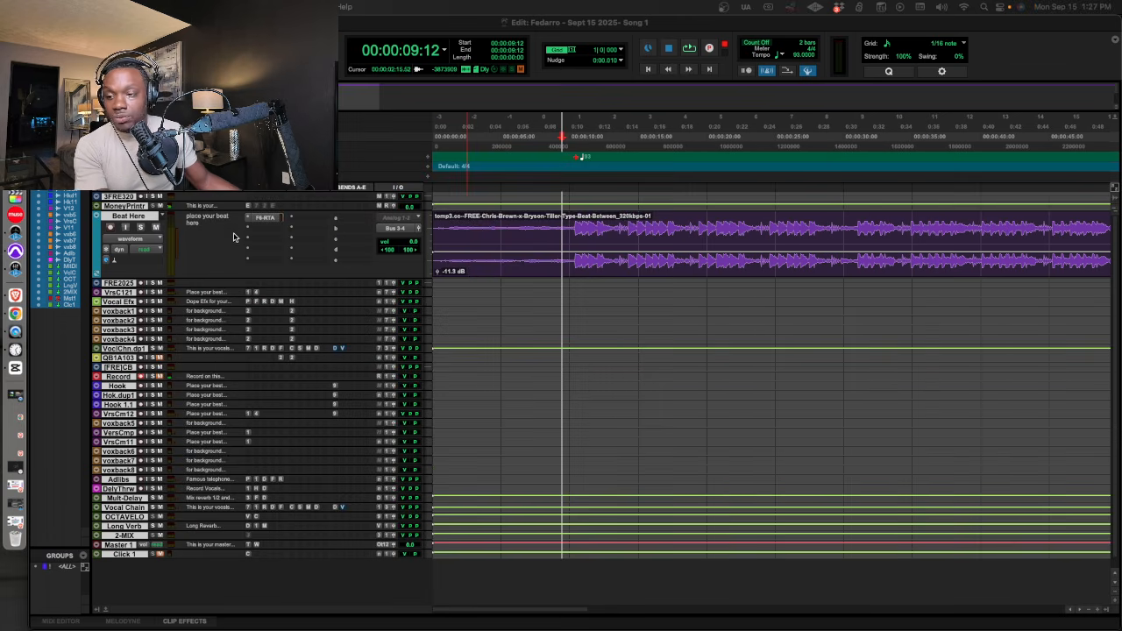
Review the Auto-Tune EFX+ settings on the Money Printer track with Alto/Tenor as input type, and close the plug-in.
scroll(260, 231, up, 1)
scroll(259, 230, up, 3)
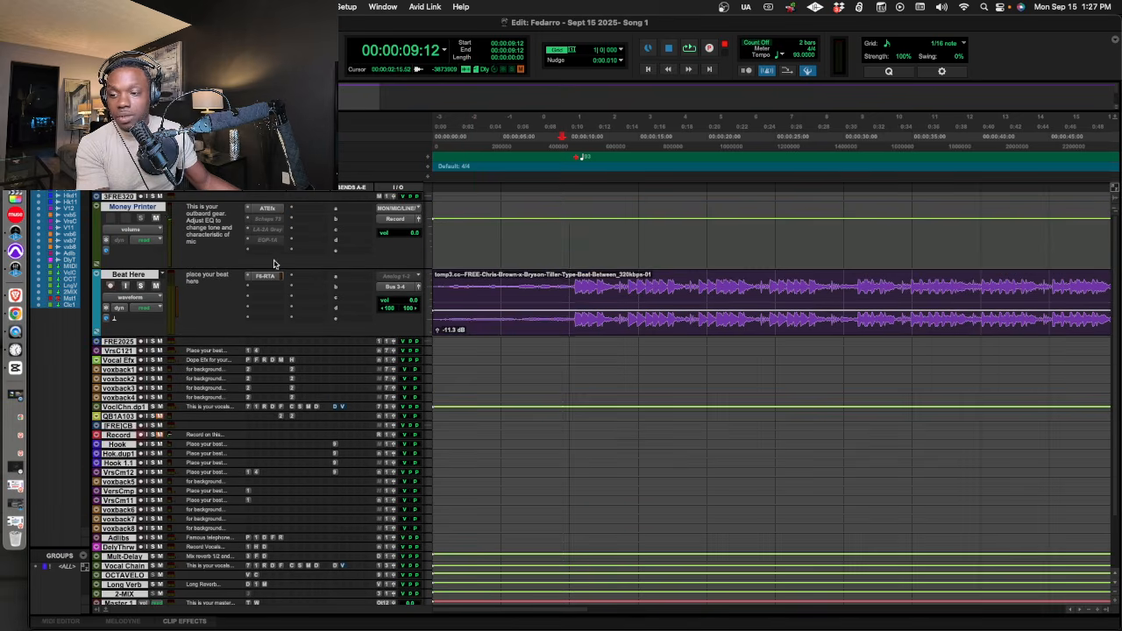
click(268, 209)
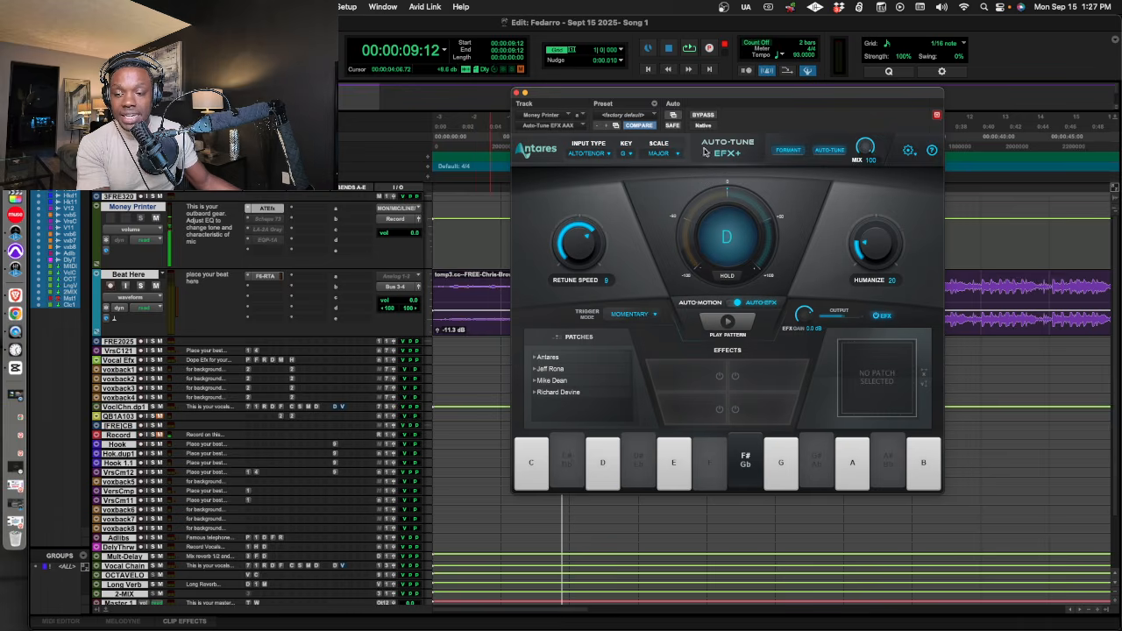
scroll(682, 323, down, 4)
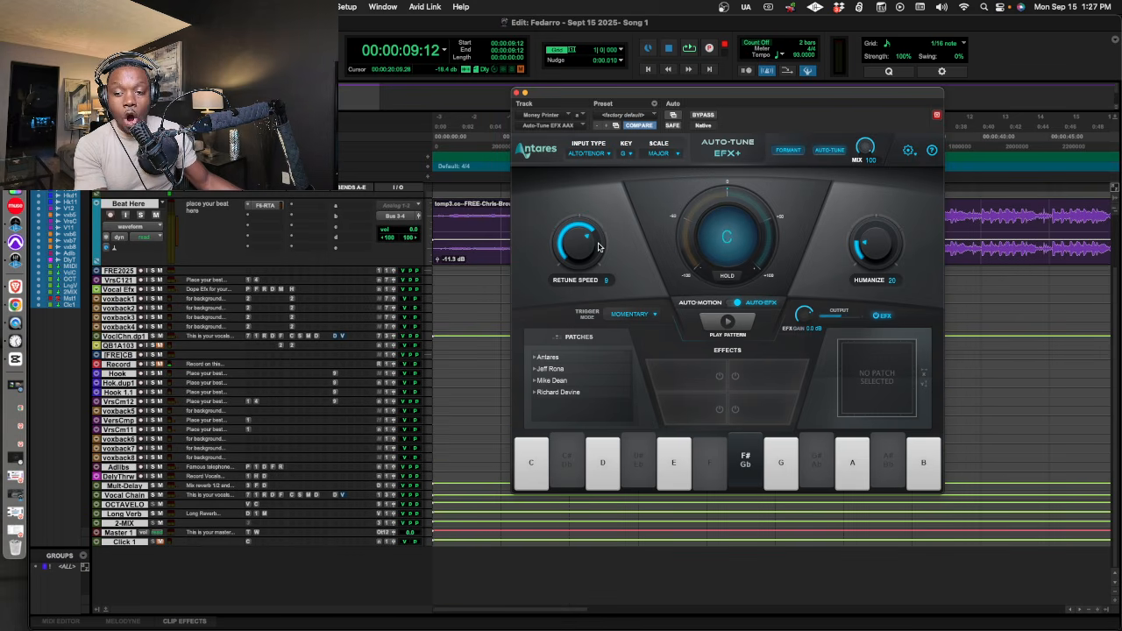
drag(589, 250, 592, 241)
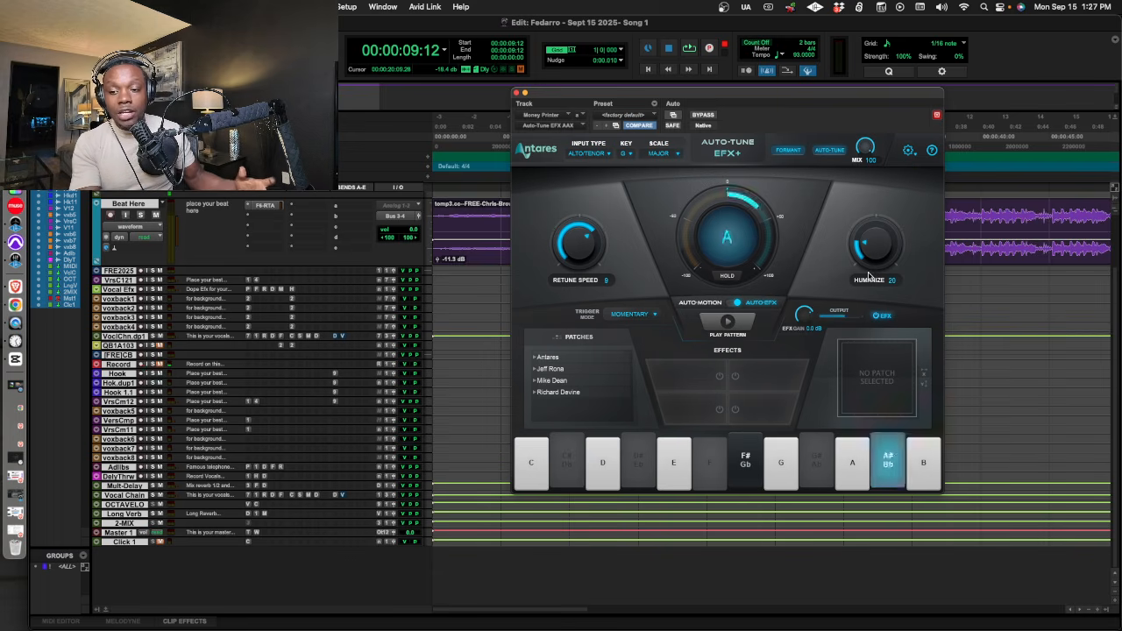
click(590, 153)
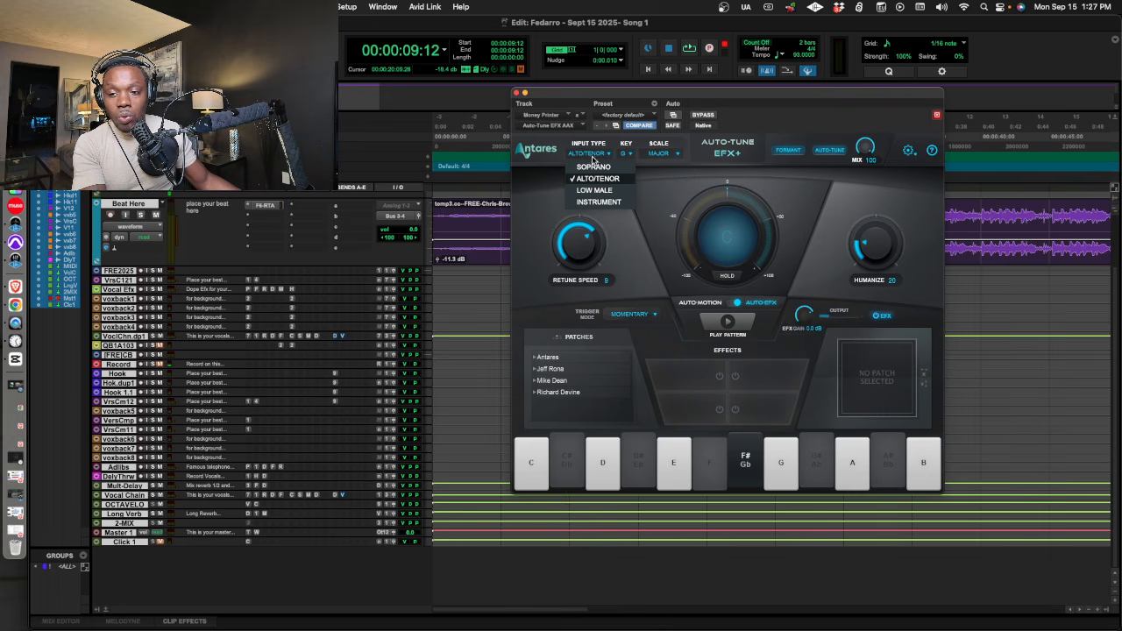
click(602, 179)
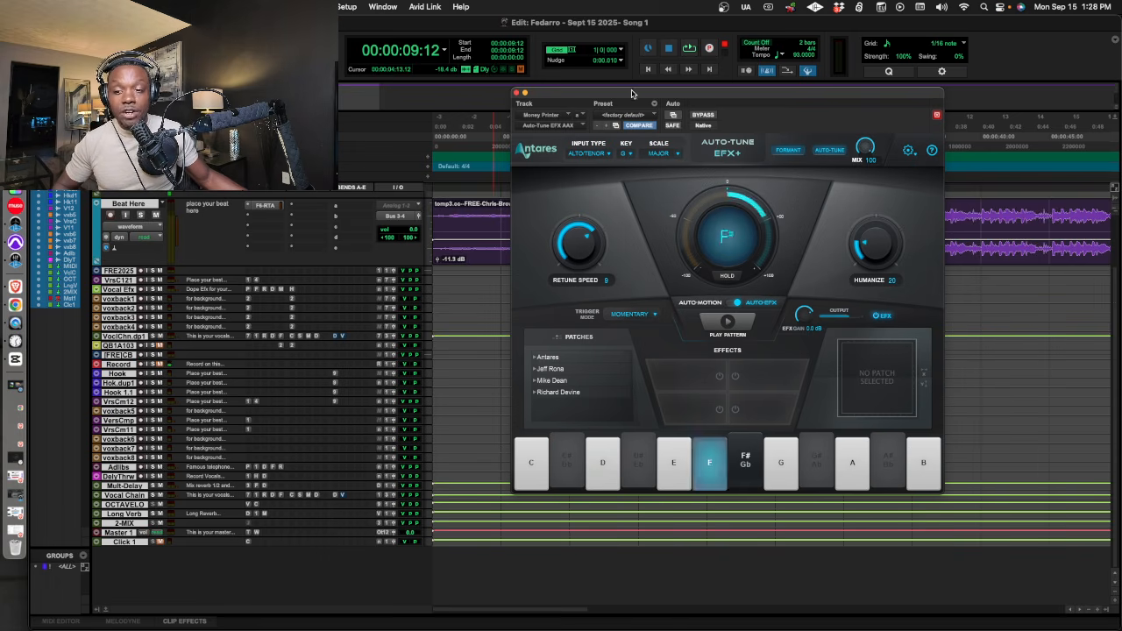
drag(635, 93, 617, 72)
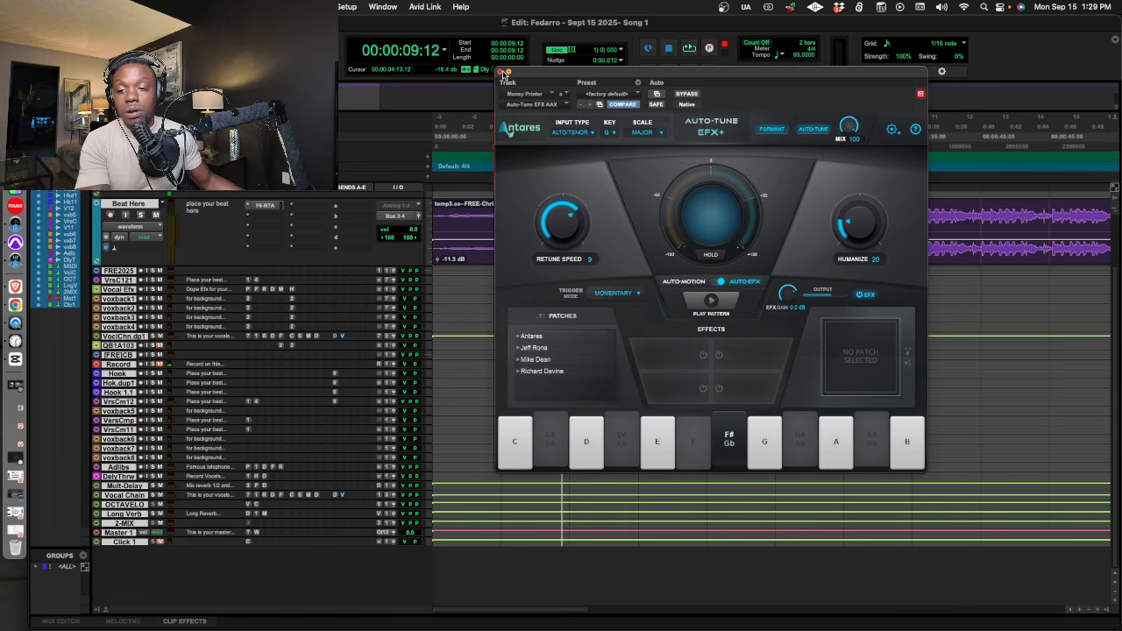
click(501, 72)
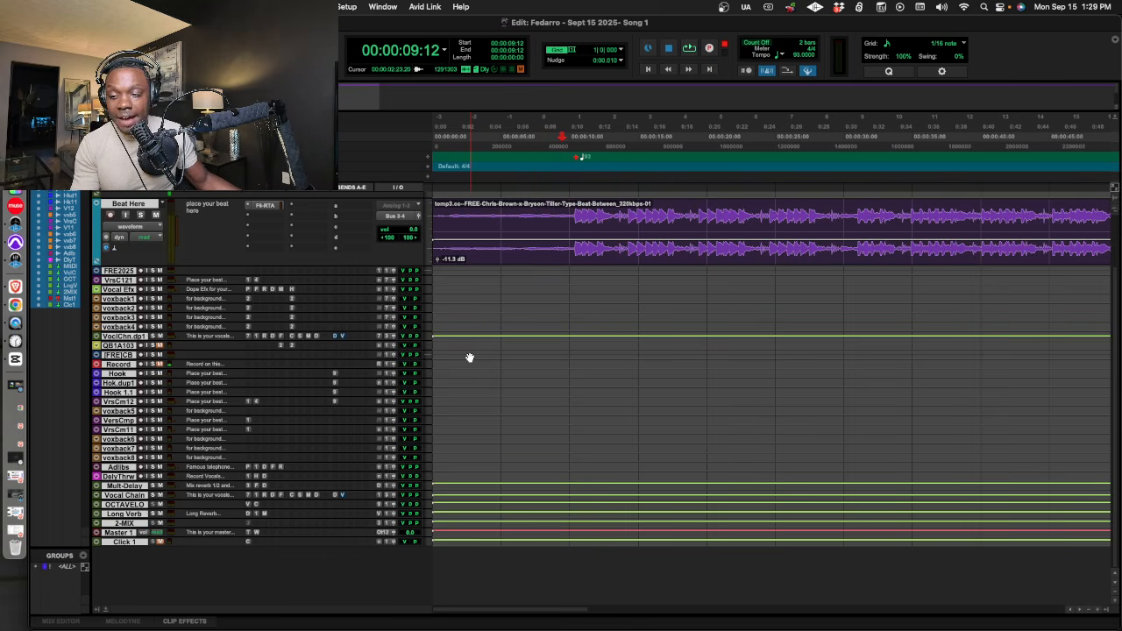
Enlarge the Record track so its vocal clips have more height.
click(15, 261)
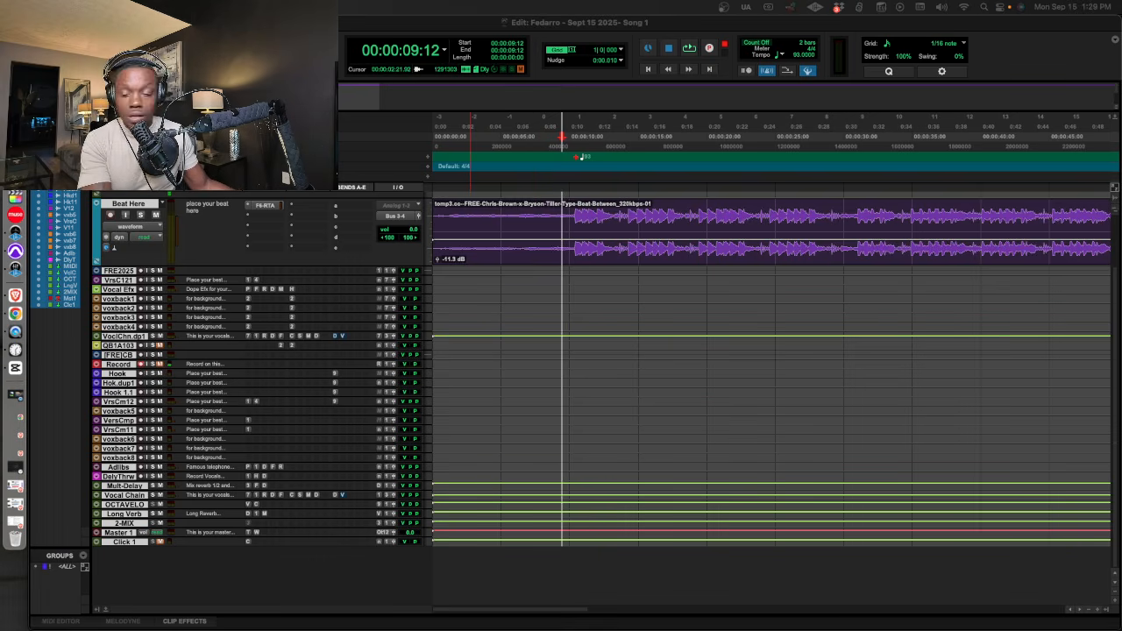
click(158, 365)
click(158, 365)
drag(157, 368, 157, 404)
Play the intro of the beat to find where the vocal should come in.
click(581, 144)
double_click(541, 149)
key(space)
key(space)
key(t)
key(t)
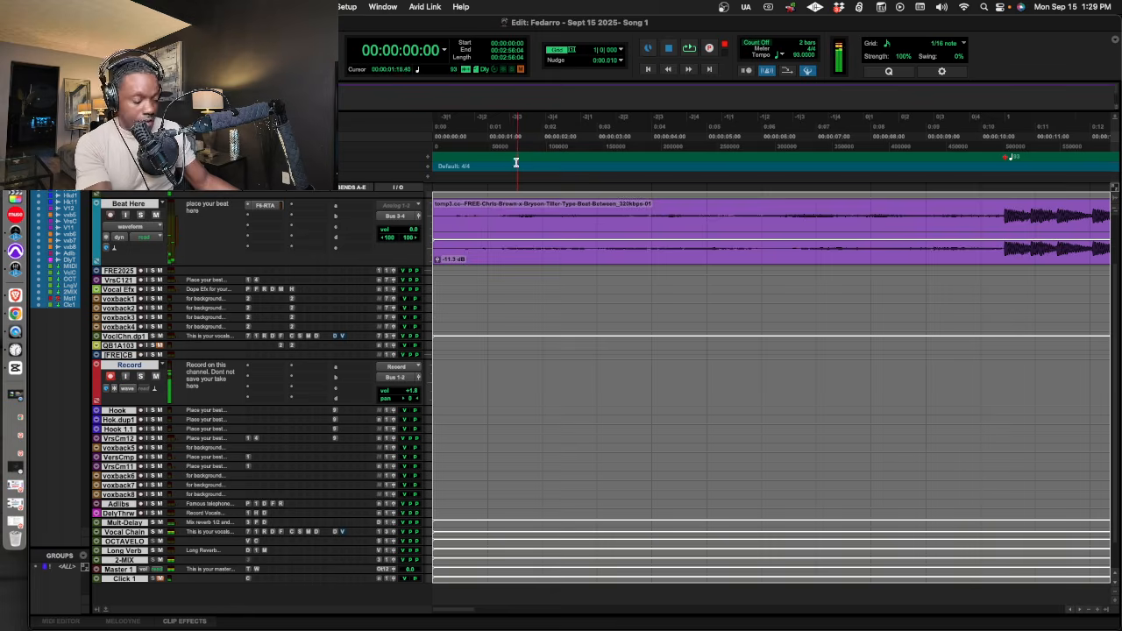
key(r)
key(r)
key(r)
key(t)
click(558, 149)
click(555, 149)
key(space)
key(space)
Record a vocal take over the beat on the Record track, starting from 00:00:07:29.
click(529, 140)
click(526, 141)
click(541, 140)
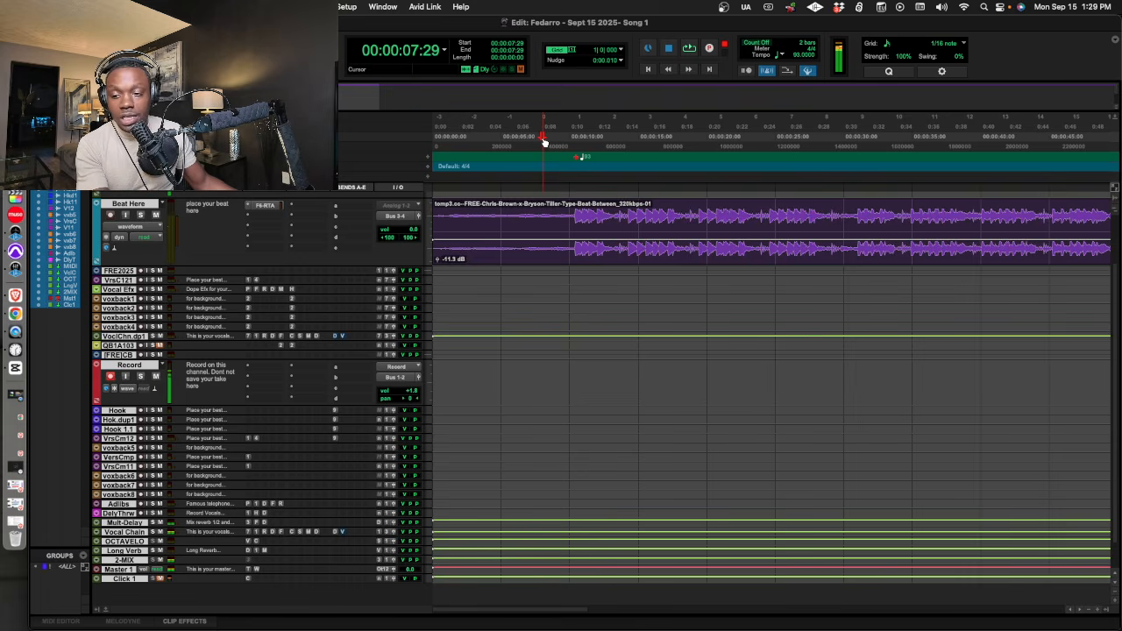
key(super+space)
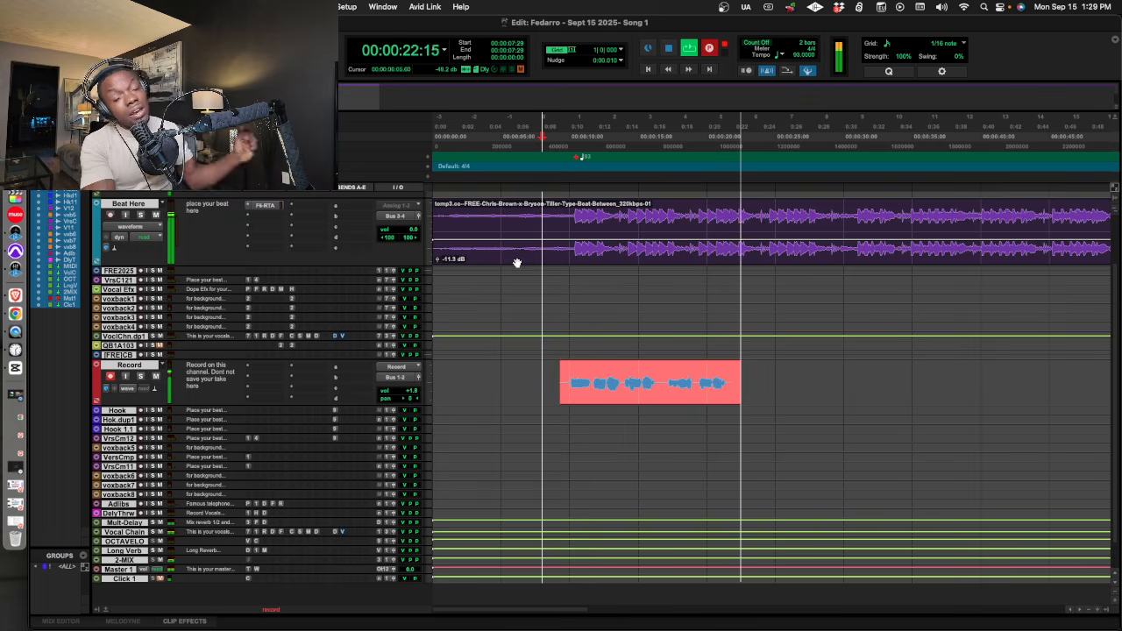
Punch in a new opening phrase over the start of the vocal take, rolling from 00:00:06:14.
click(550, 137)
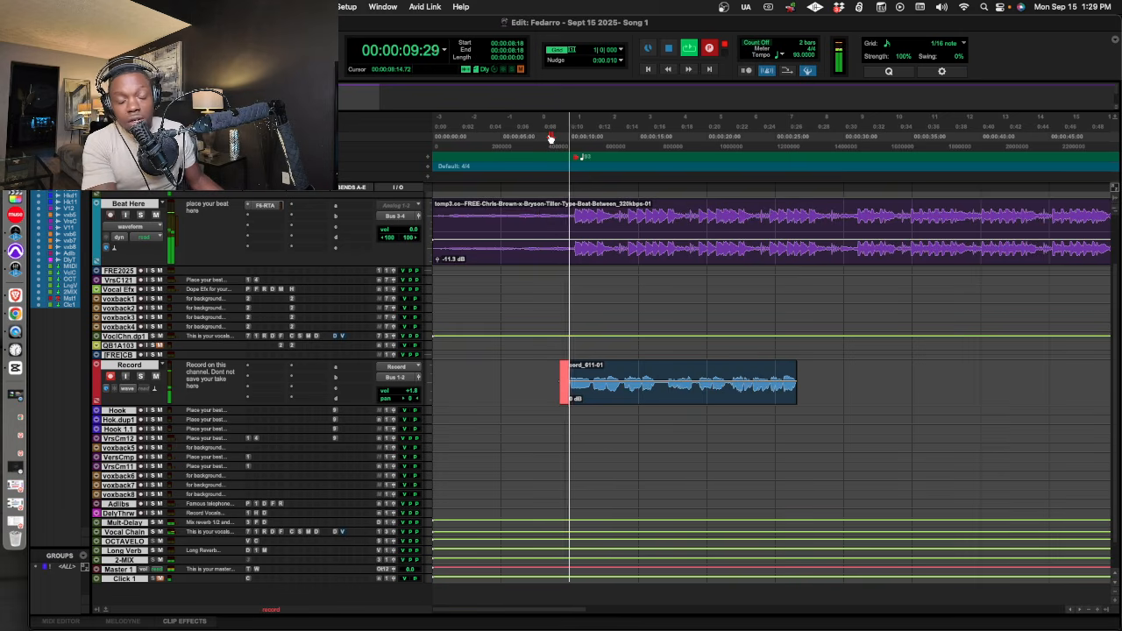
key(space)
click(522, 137)
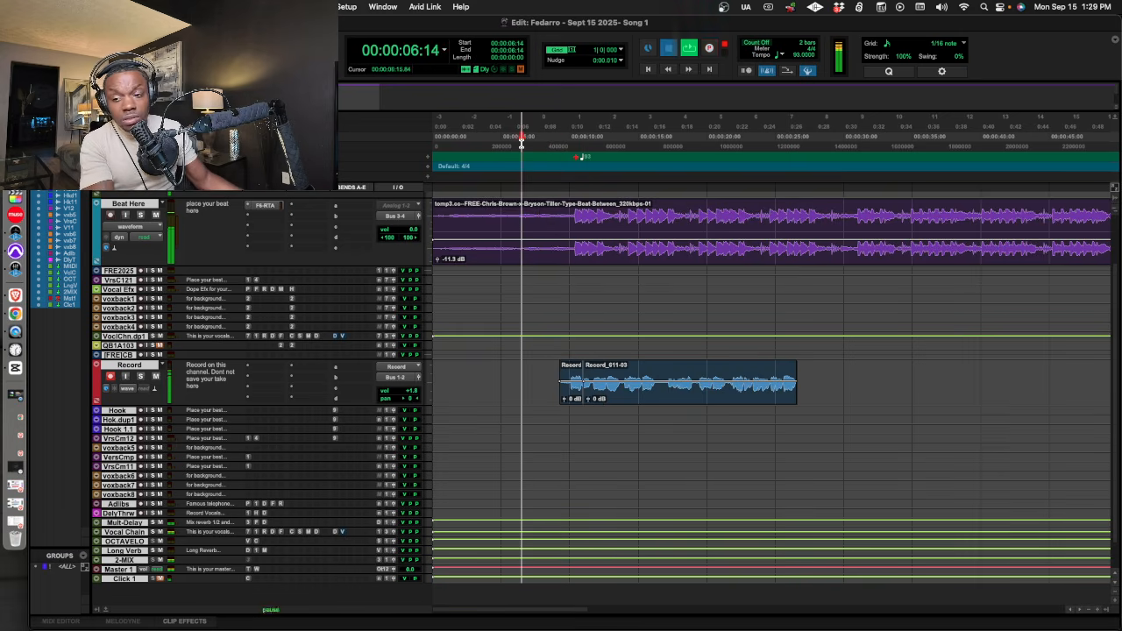
key(space)
key(super+space)
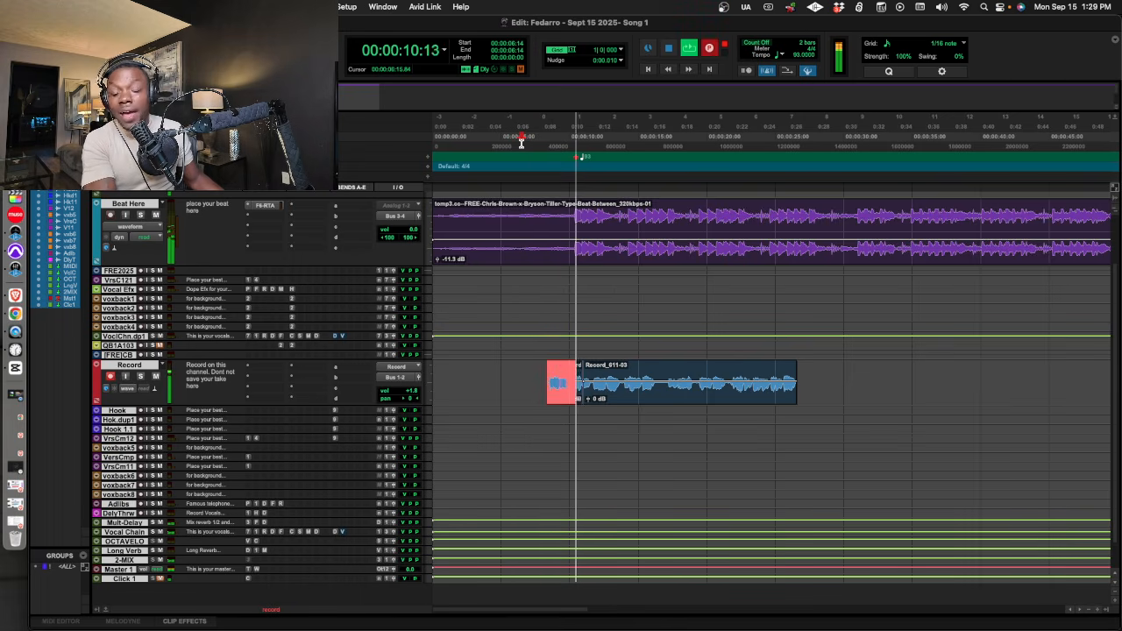
key(super+space)
Record a short follow-up vocal phrase on the Record track, with the final pass rolling from 00:00:27:24.
click(816, 138)
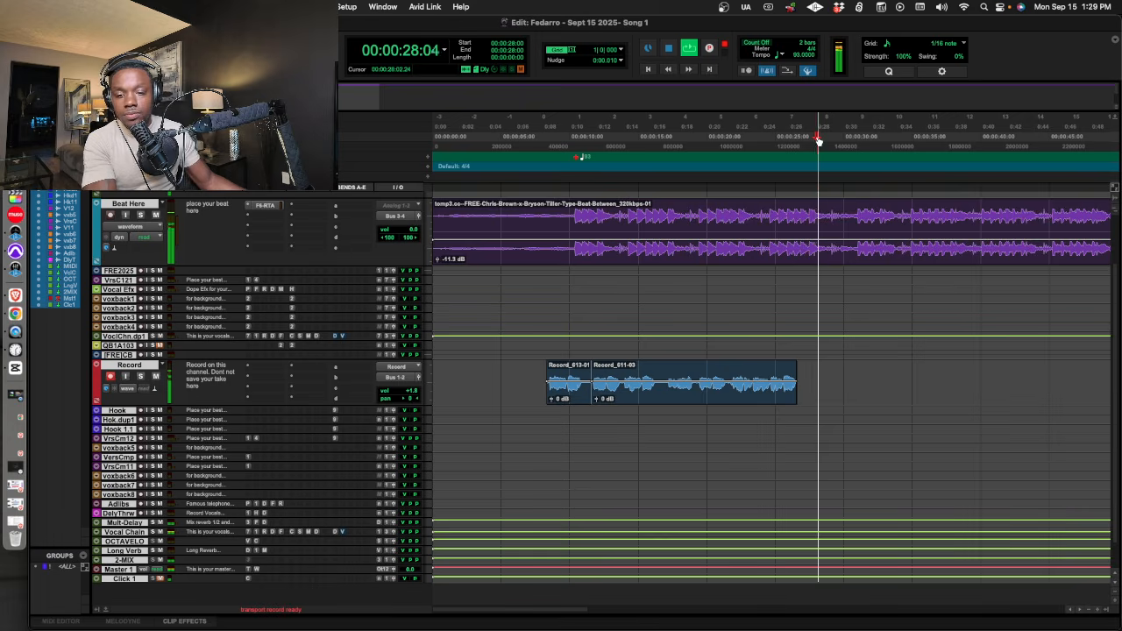
key(super+space)
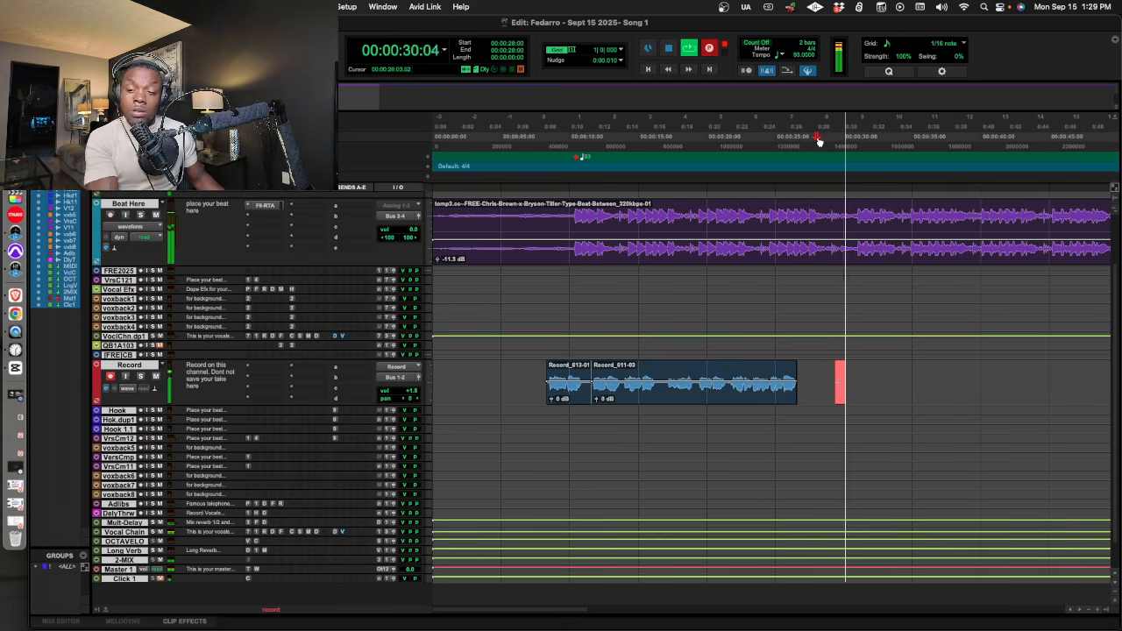
key(super+space)
key(space)
click(815, 141)
key(space)
key(super+space)
key(space)
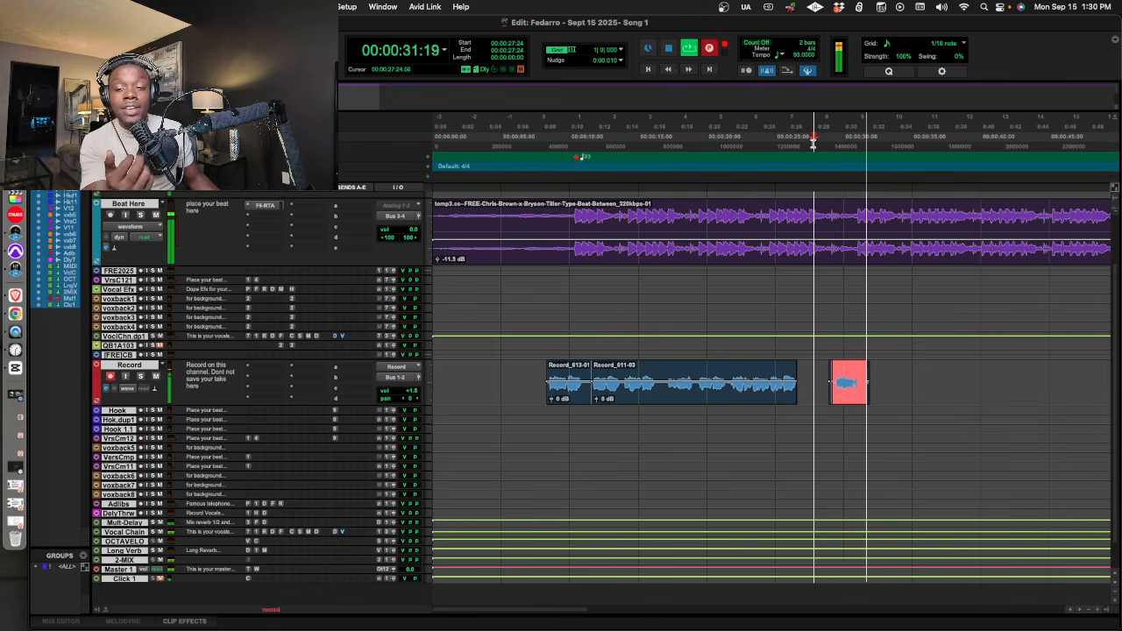
key(space)
Enlarge the Hook track beneath the Record track and clear the track selection.
drag(216, 413, 225, 449)
click(718, 460)
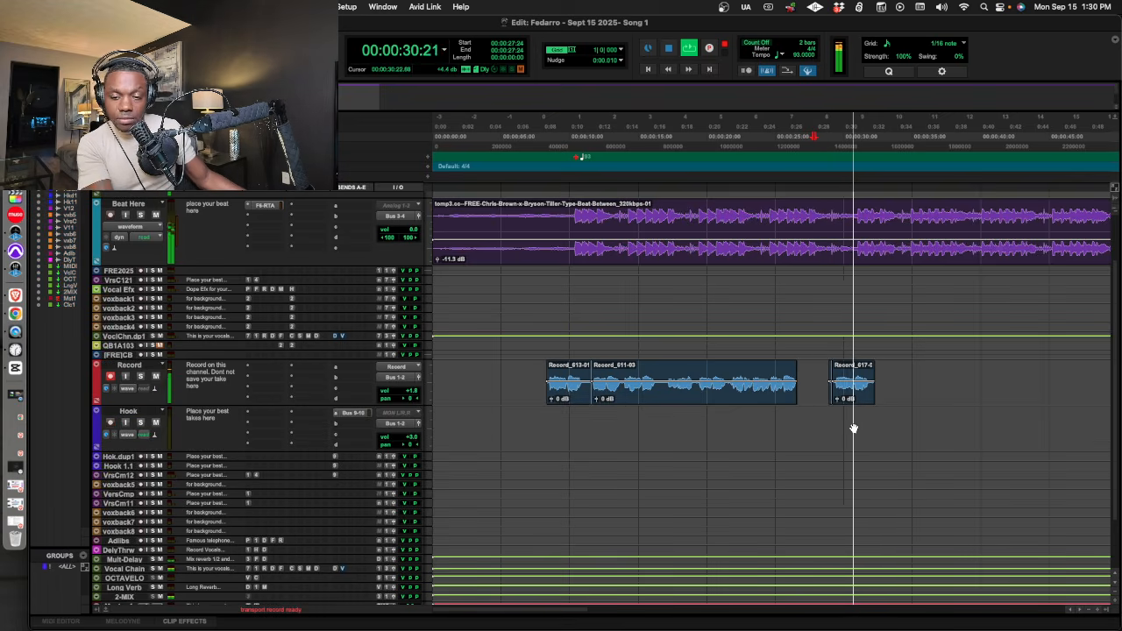
Re-record the short follow-up phrase on the Record track, rolling from 00:00:28:17, and move the take to the Hook track.
key(space)
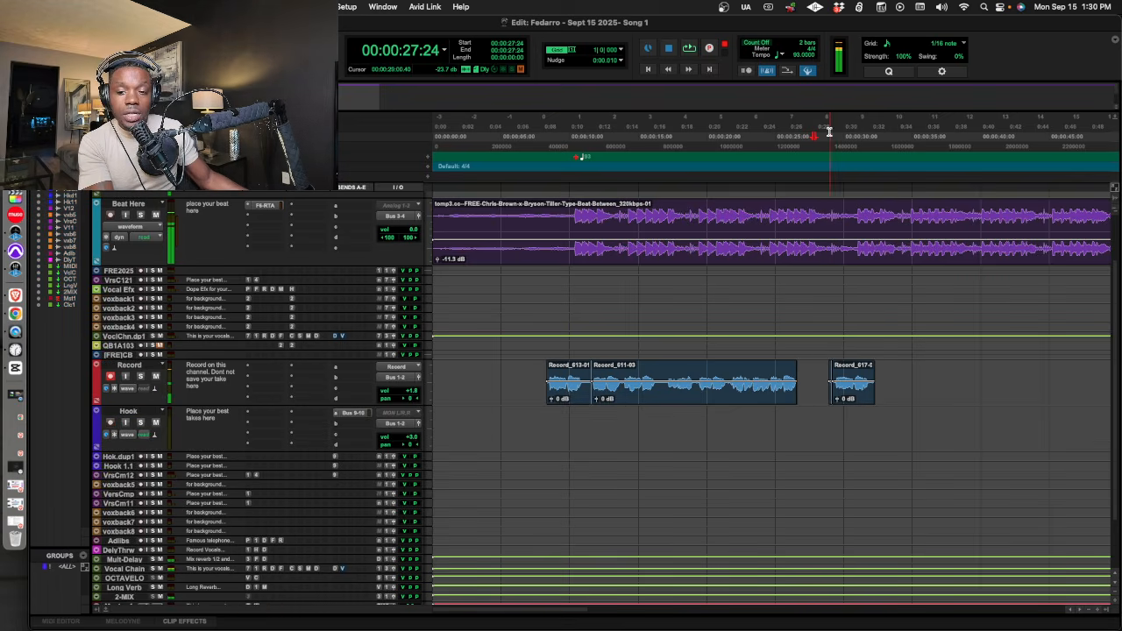
click(824, 138)
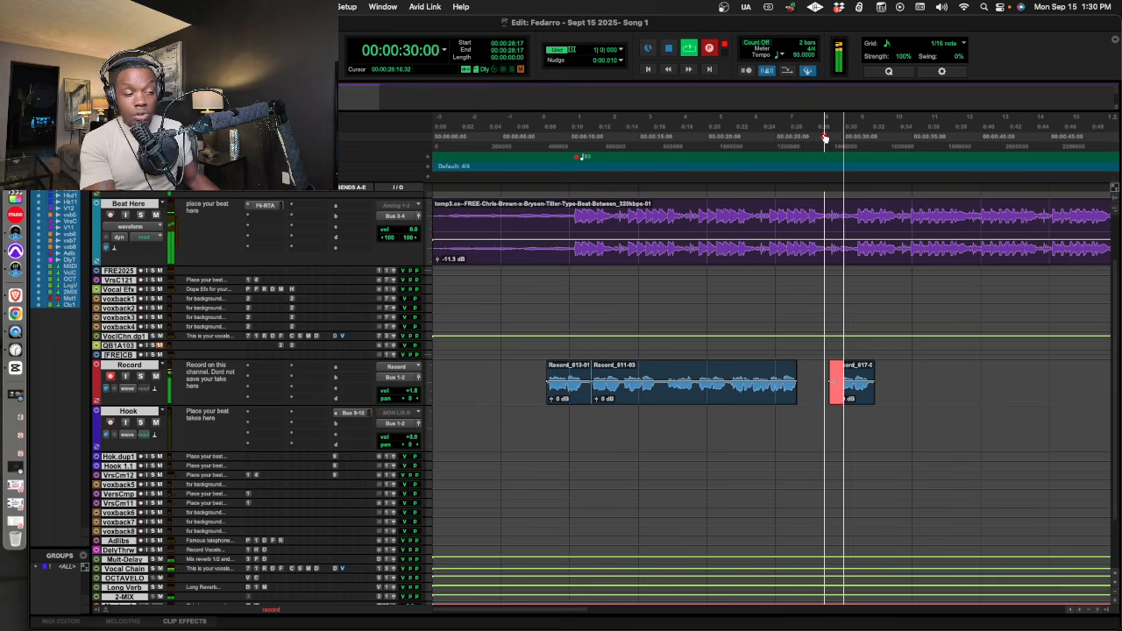
key(space)
drag(858, 399, 864, 428)
Record repeated passes of the next vocal phrase on the Record track, with the final pass rolling from 00:00:30:08.
click(835, 139)
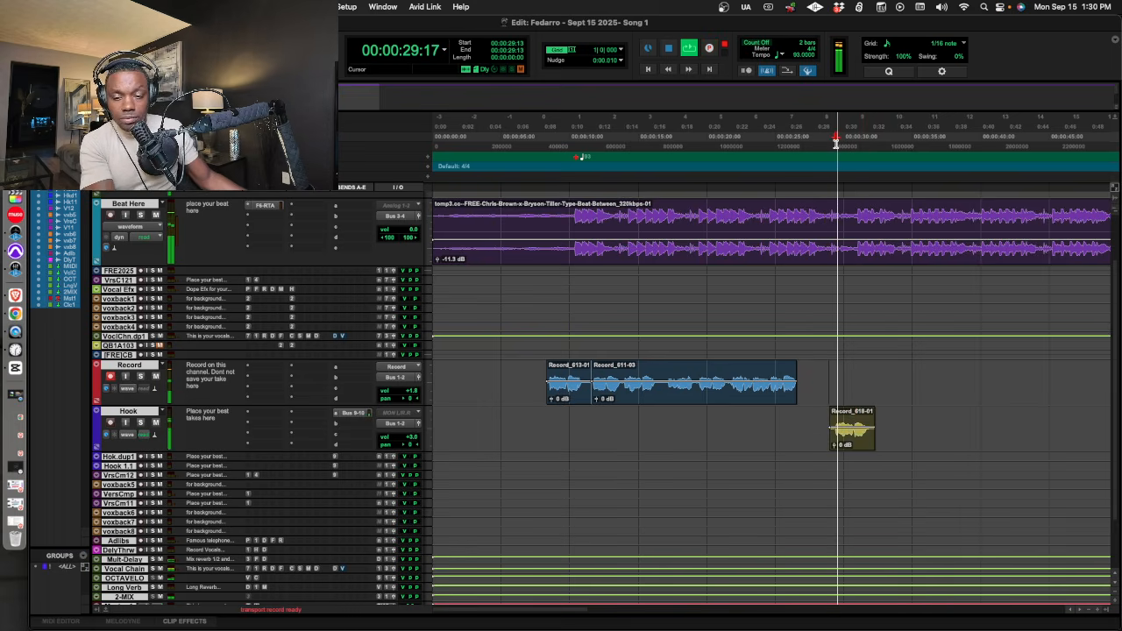
key(t)
key(super+space)
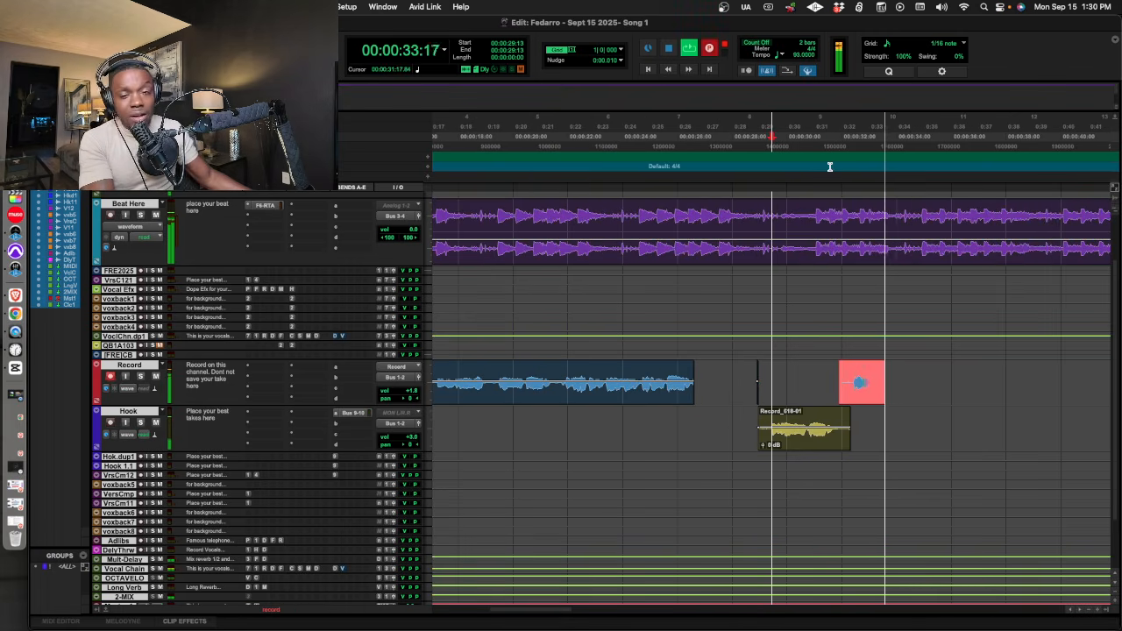
key(space)
click(798, 147)
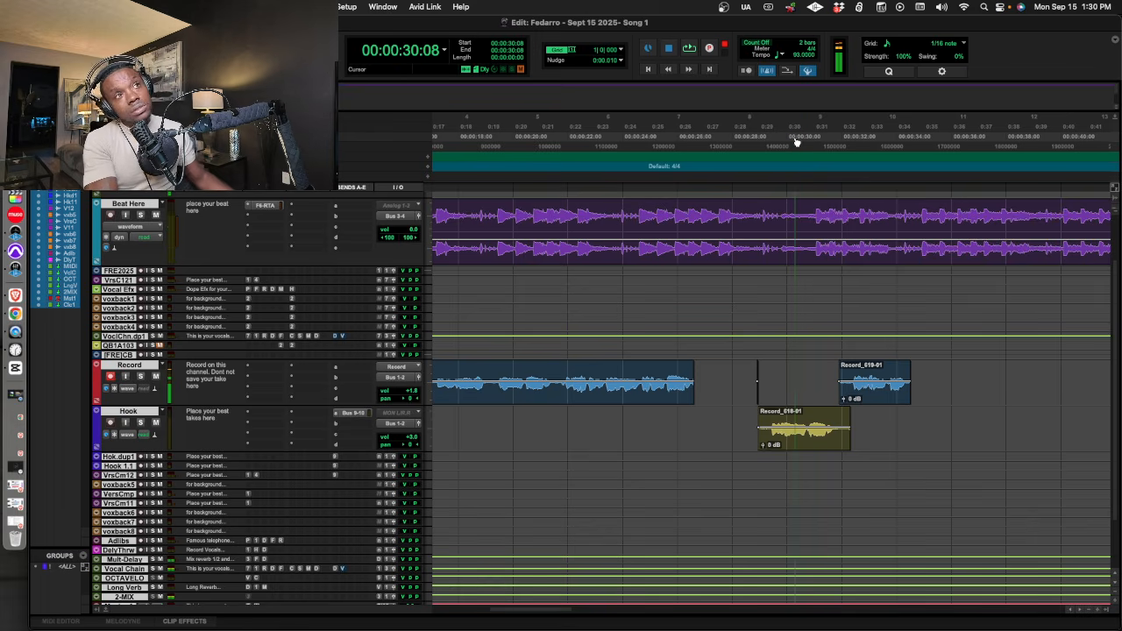
key(space)
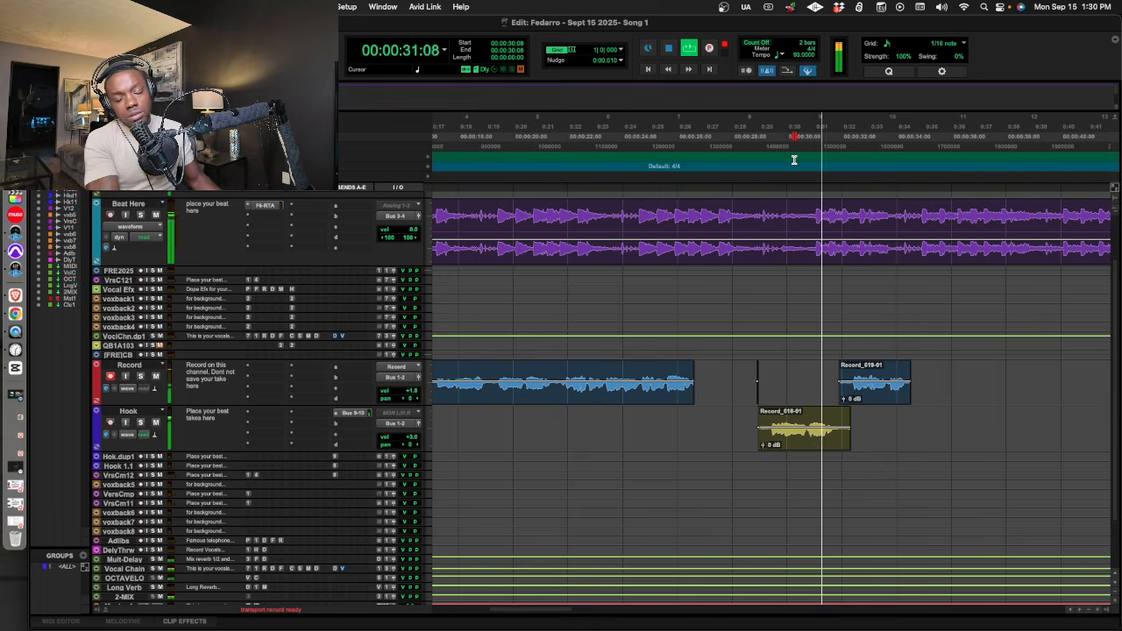
key(super+space)
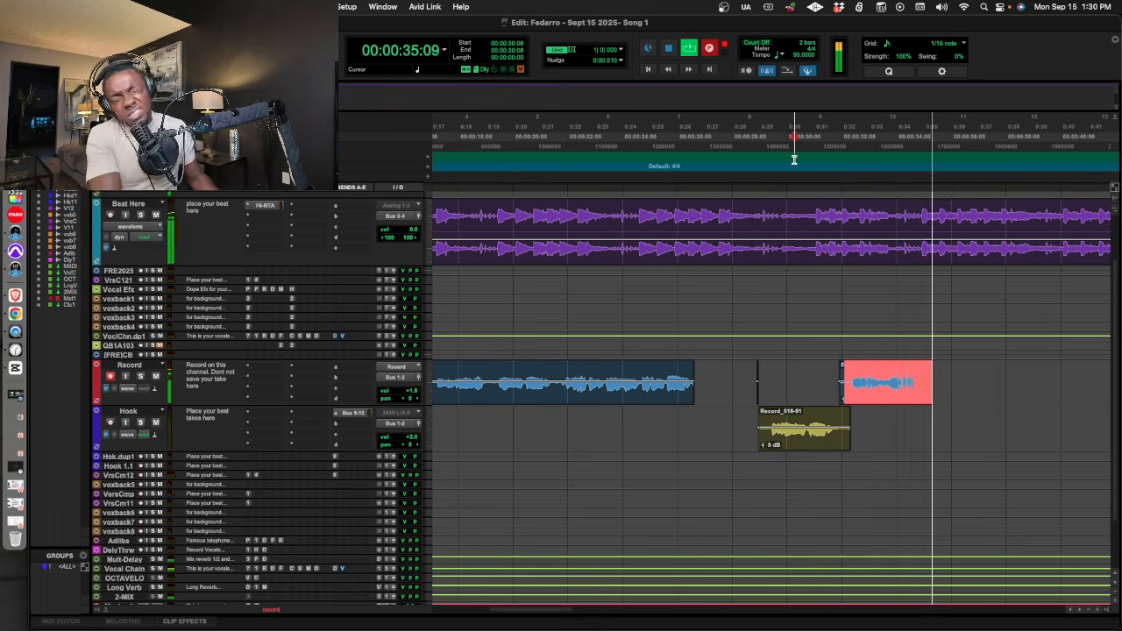
key(space)
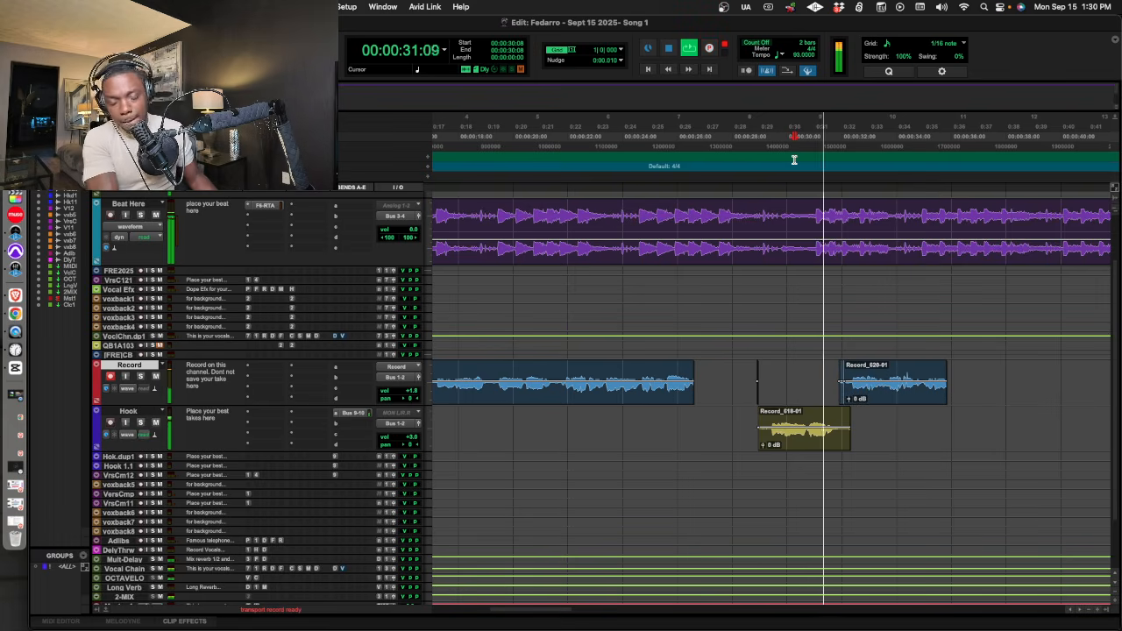
key(super+space)
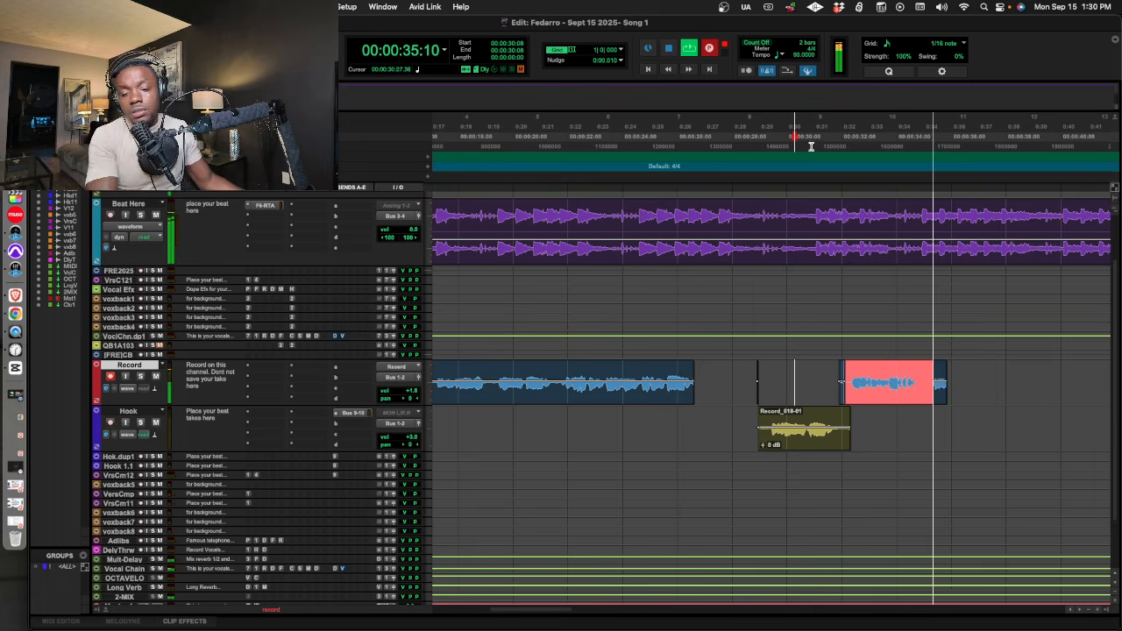
key(super+space)
key(space)
Try placing the new take on the Hook track after the existing Hook clip, then return it to the Record track.
click(797, 394)
drag(913, 392, 912, 421)
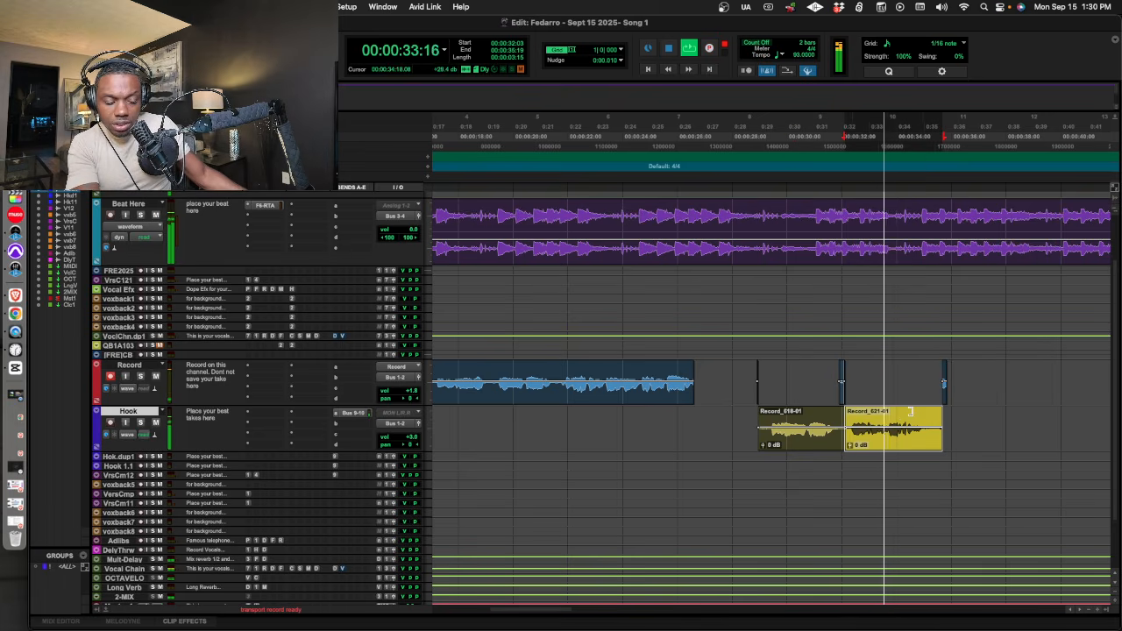
key(space)
drag(910, 412, 906, 403)
Play back the Hook clip from 00:00:29:11 to check how it leads into the next phrase.
click(777, 165)
key(space)
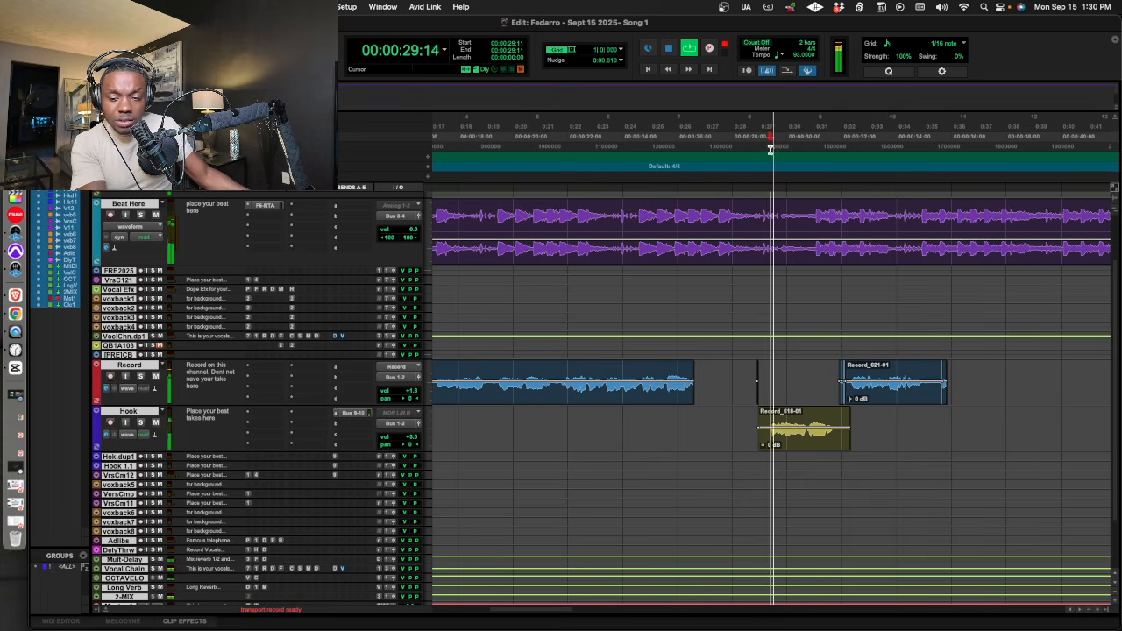
click(837, 425)
key(space)
Re-record the second phrase on the Record track, rolling from 00:00:30:13, and move the final take to the Hook track.
click(803, 147)
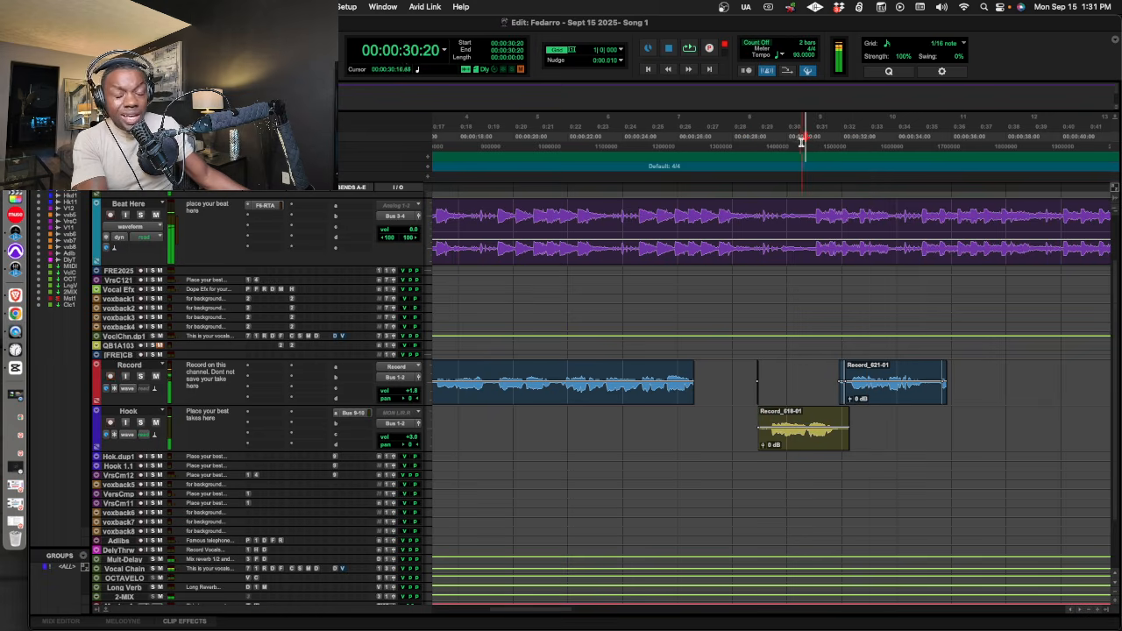
click(799, 143)
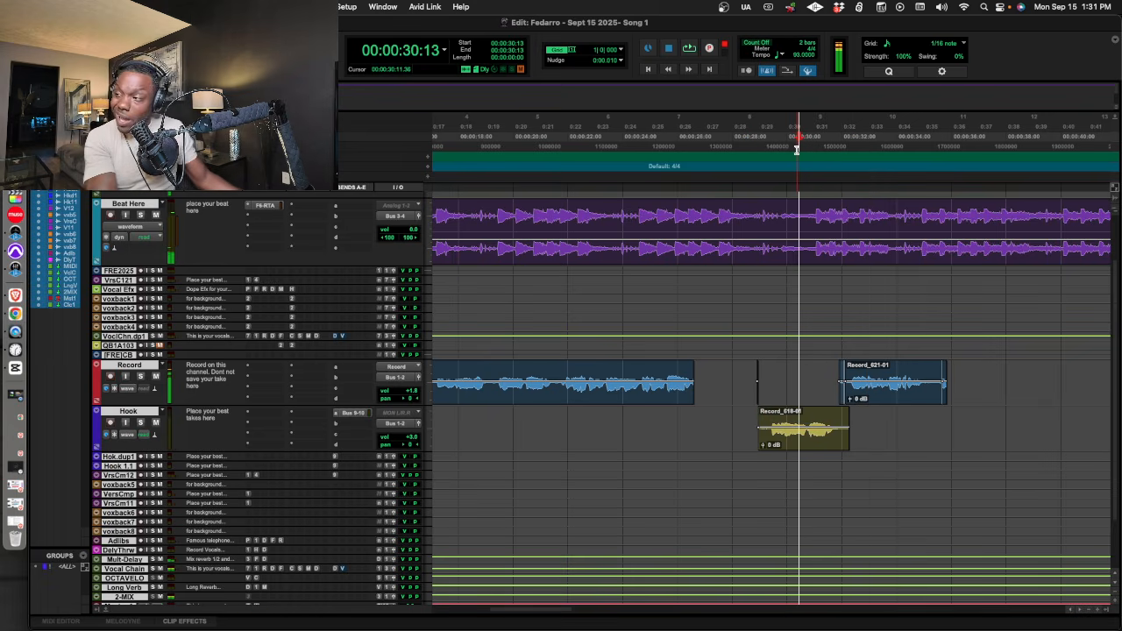
key(space)
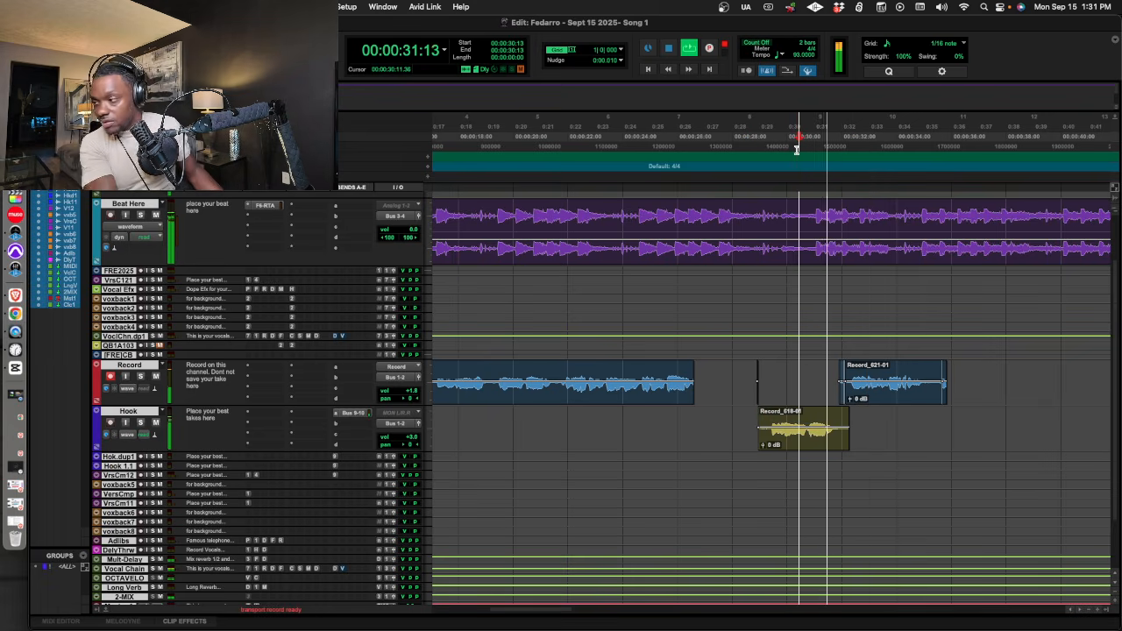
key(super+space)
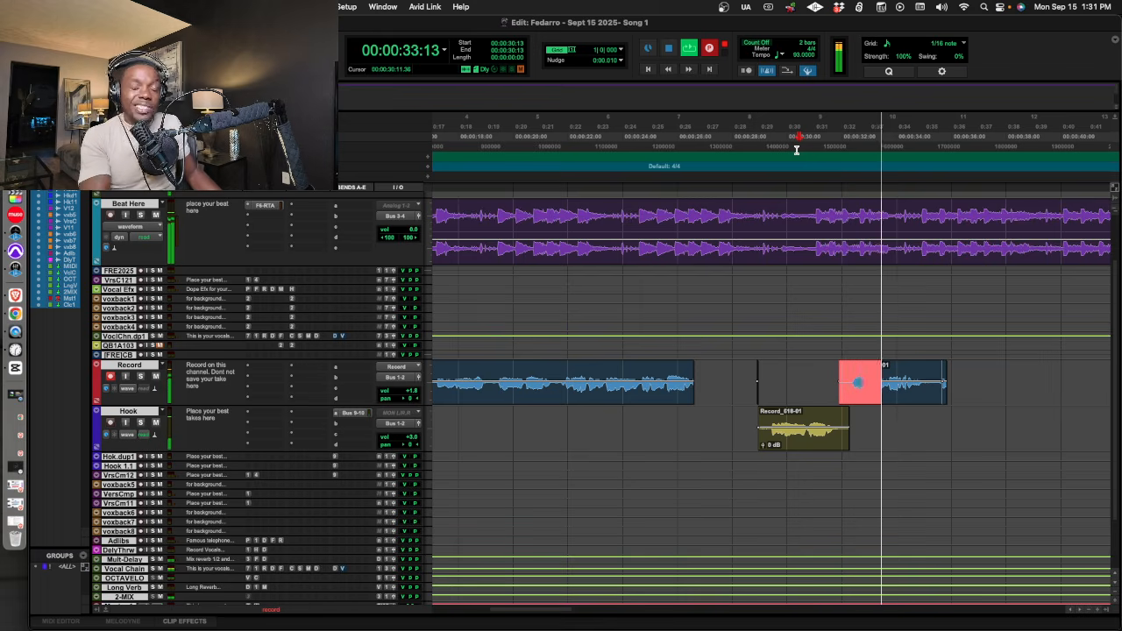
key(super+space)
key(space)
key(super+space)
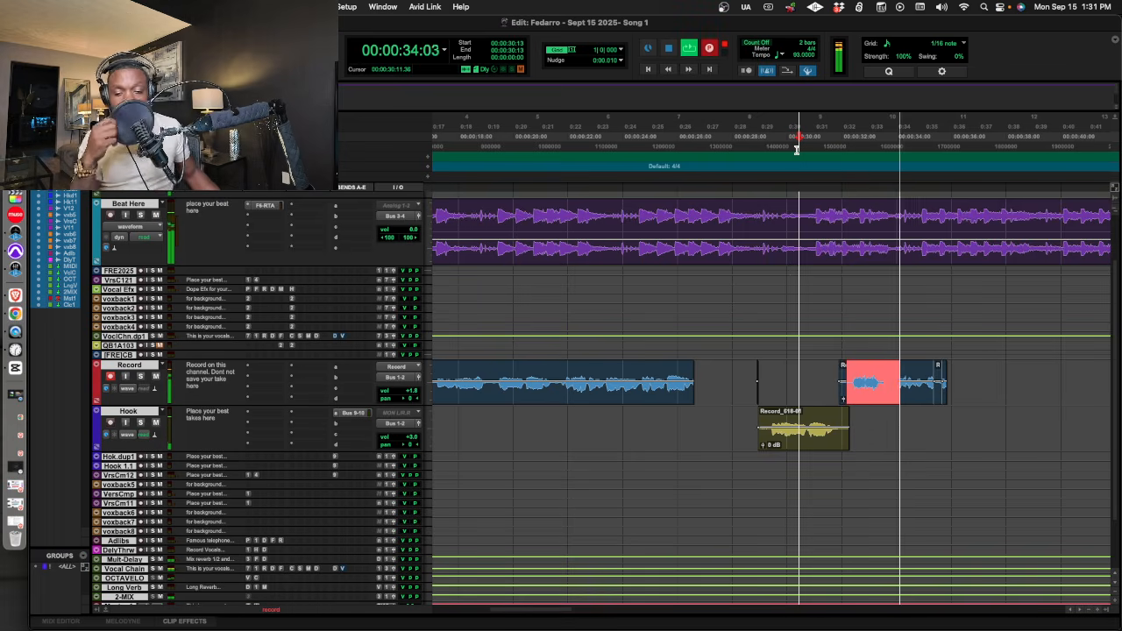
key(space)
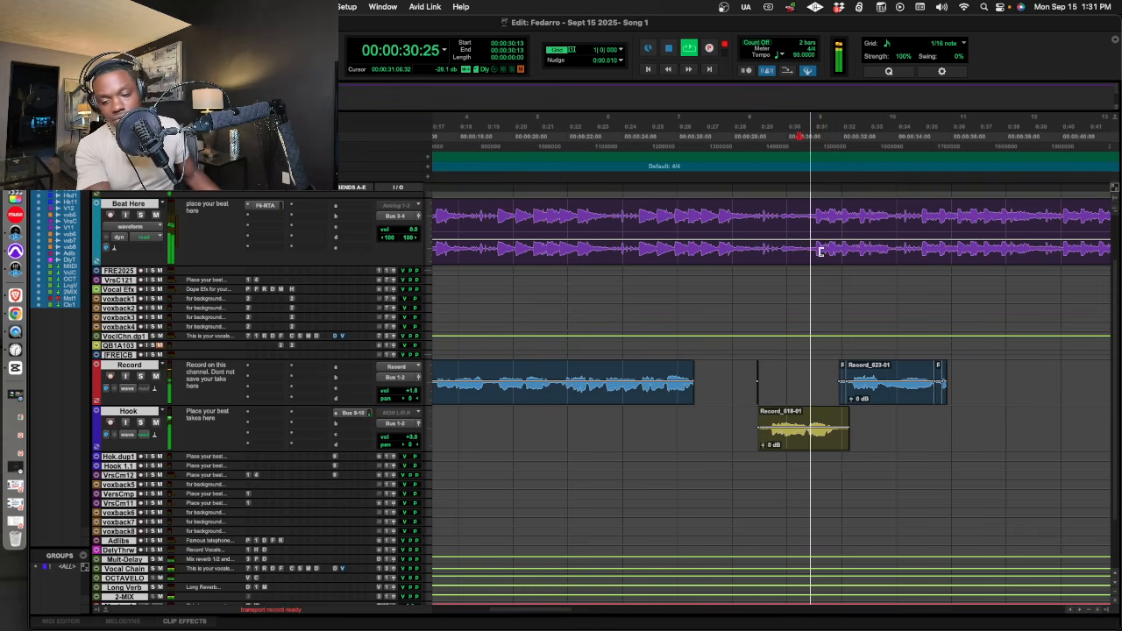
key(super+space)
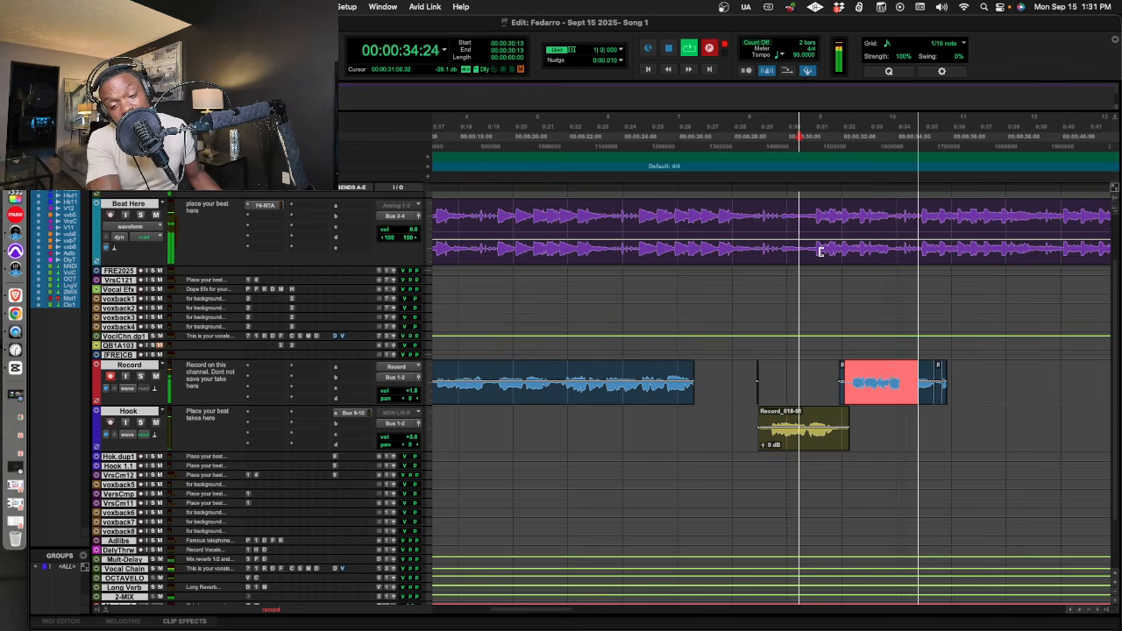
key(space)
key(space)
drag(904, 396, 908, 428)
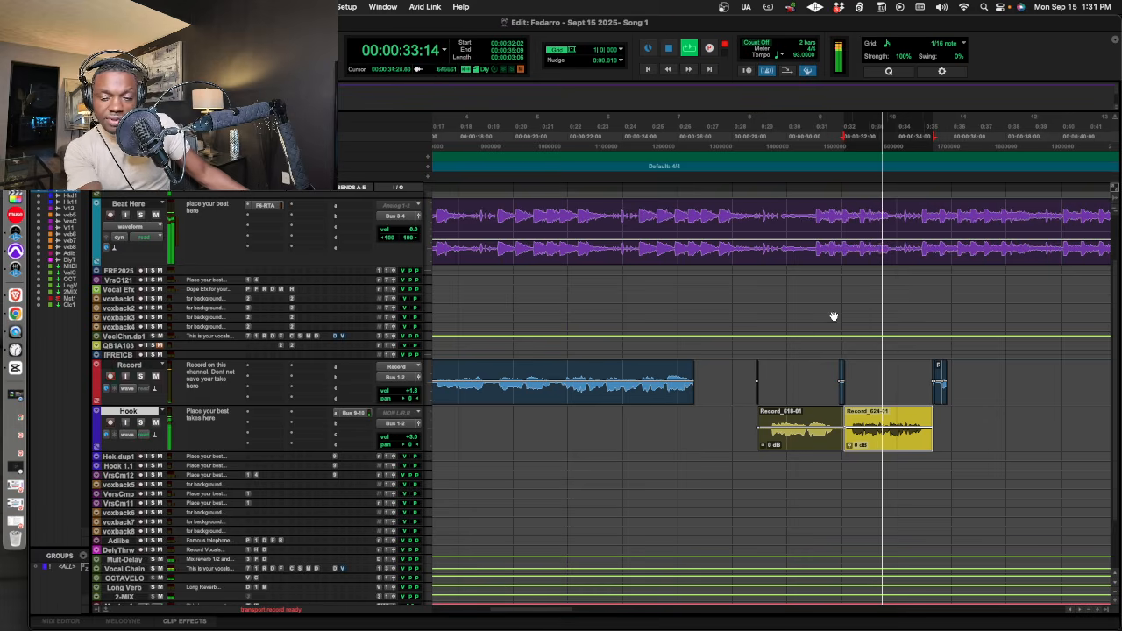
Record several trial passes of a third vocal phrase on the Record track, mostly rolling from 00:00:33:03.
key(super+space)
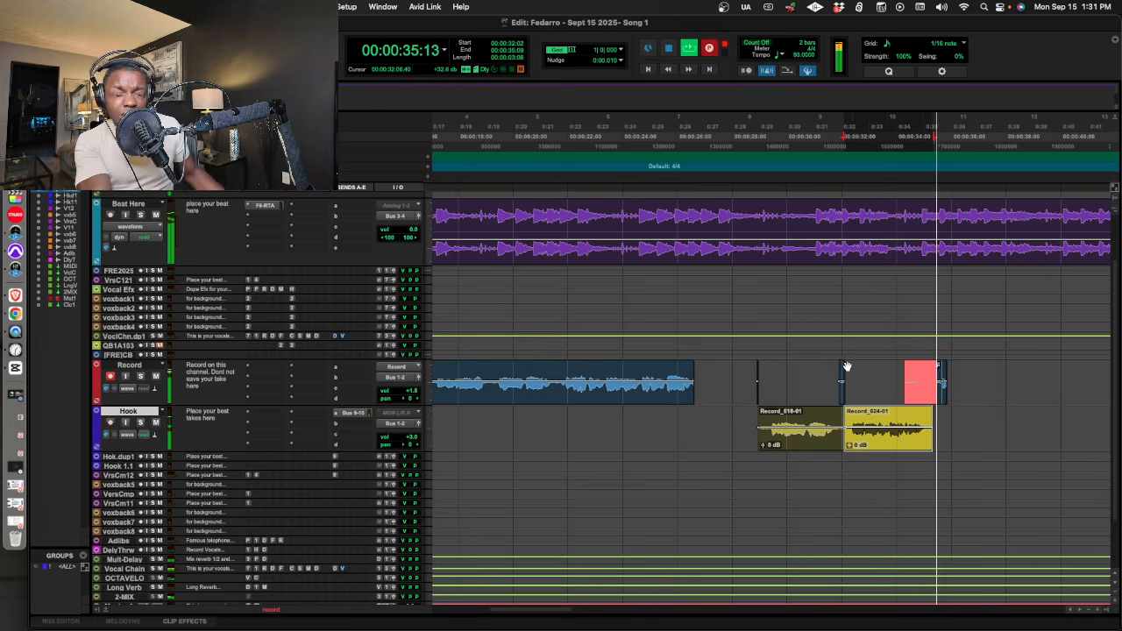
key(space)
click(872, 147)
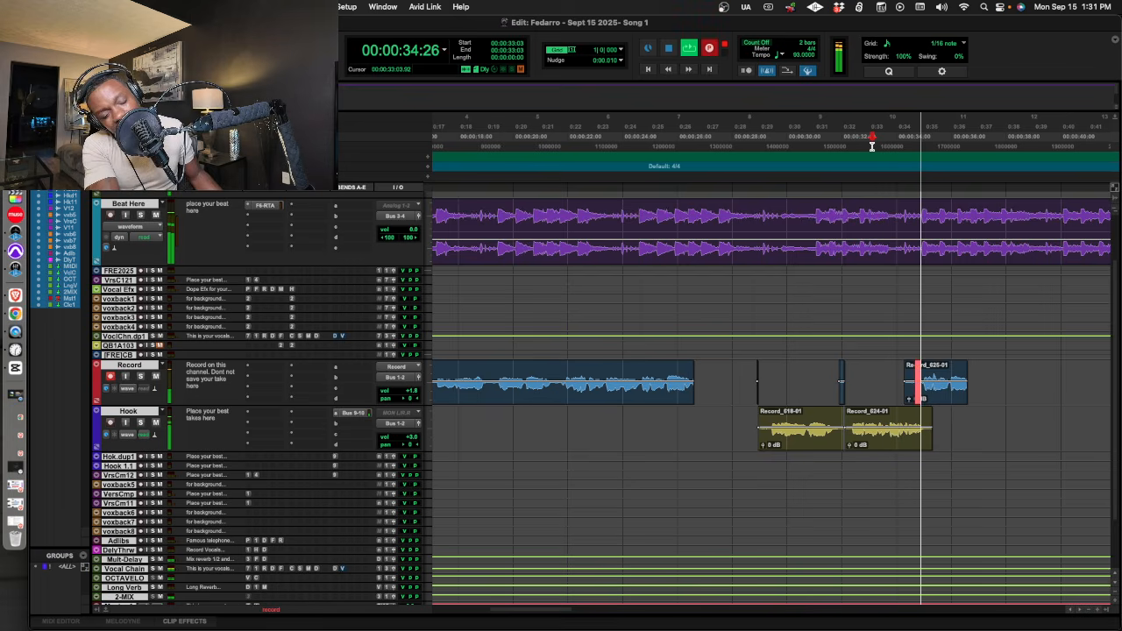
key(space)
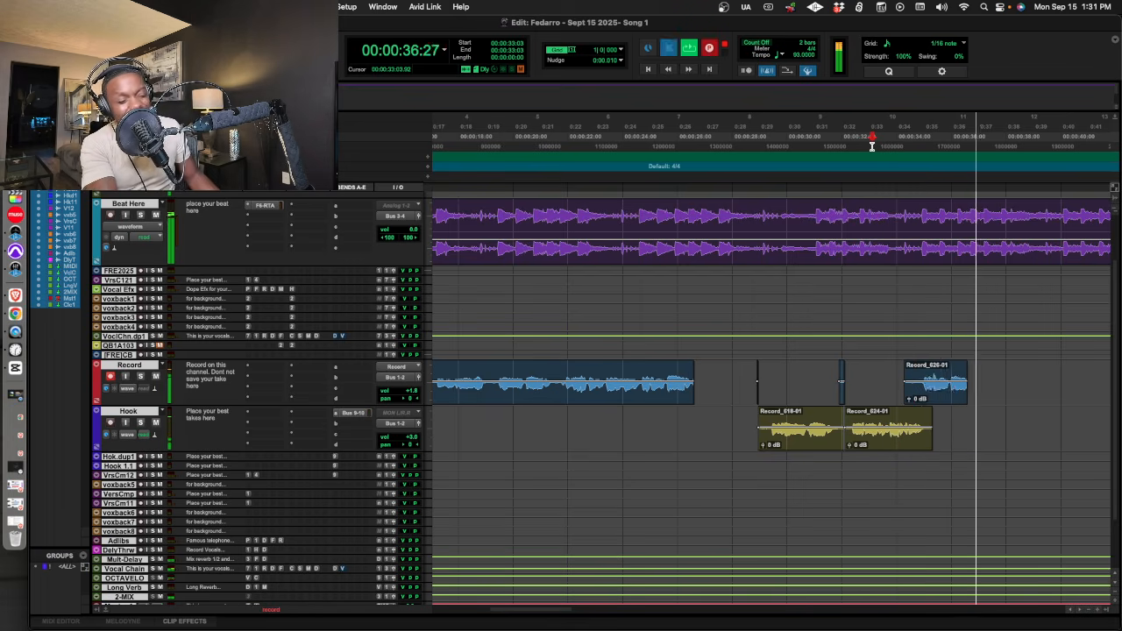
key(super+space)
key(space)
key(space)
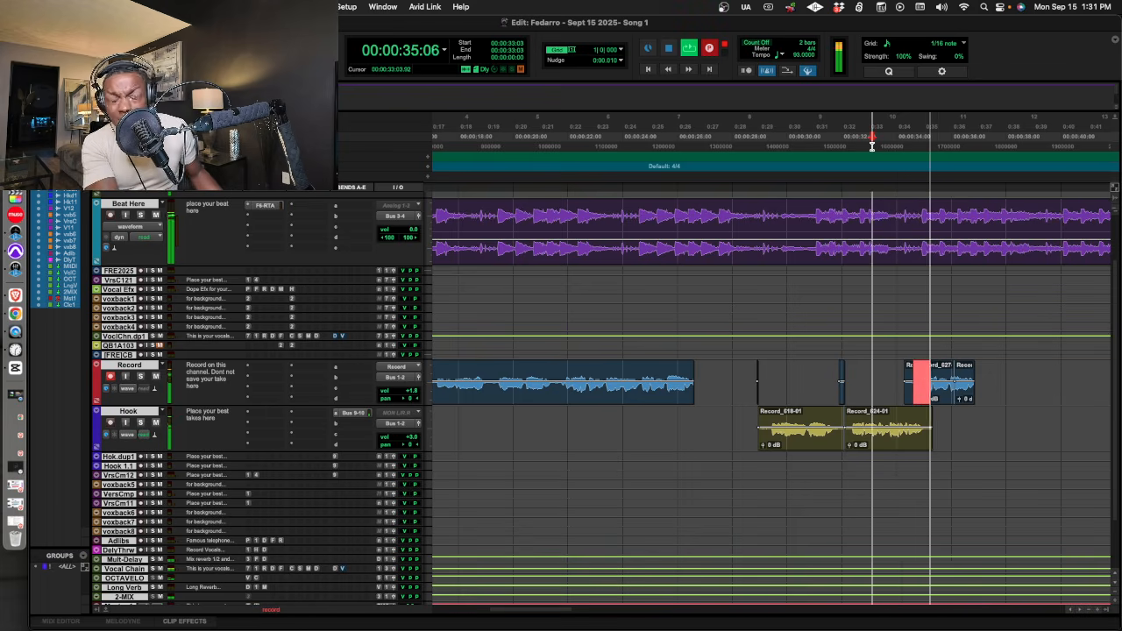
key(super+space)
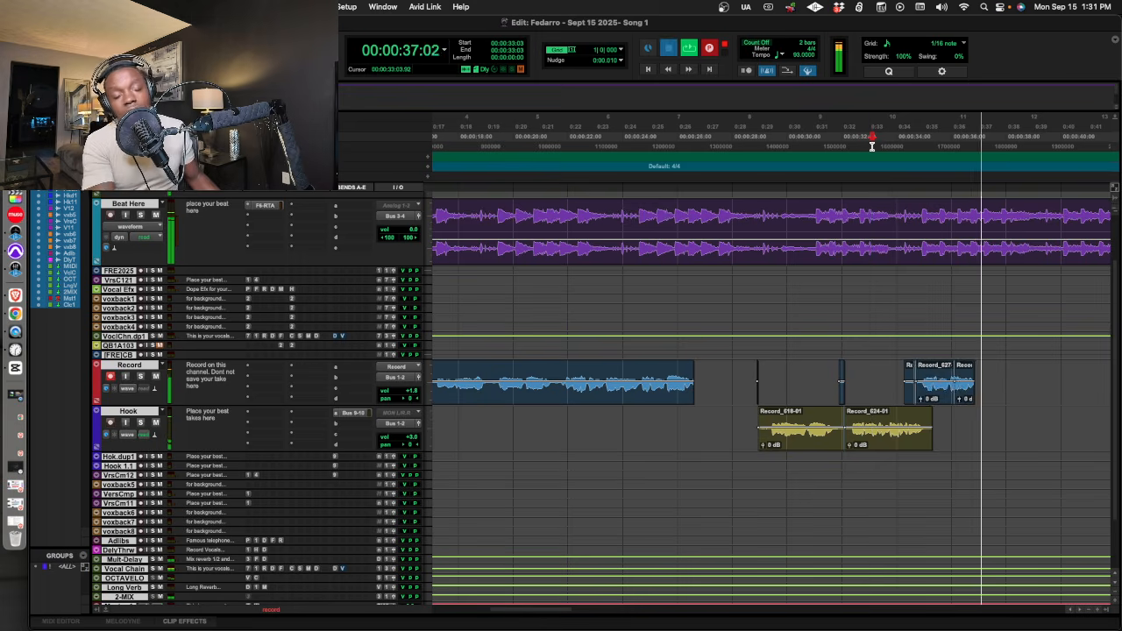
key(space)
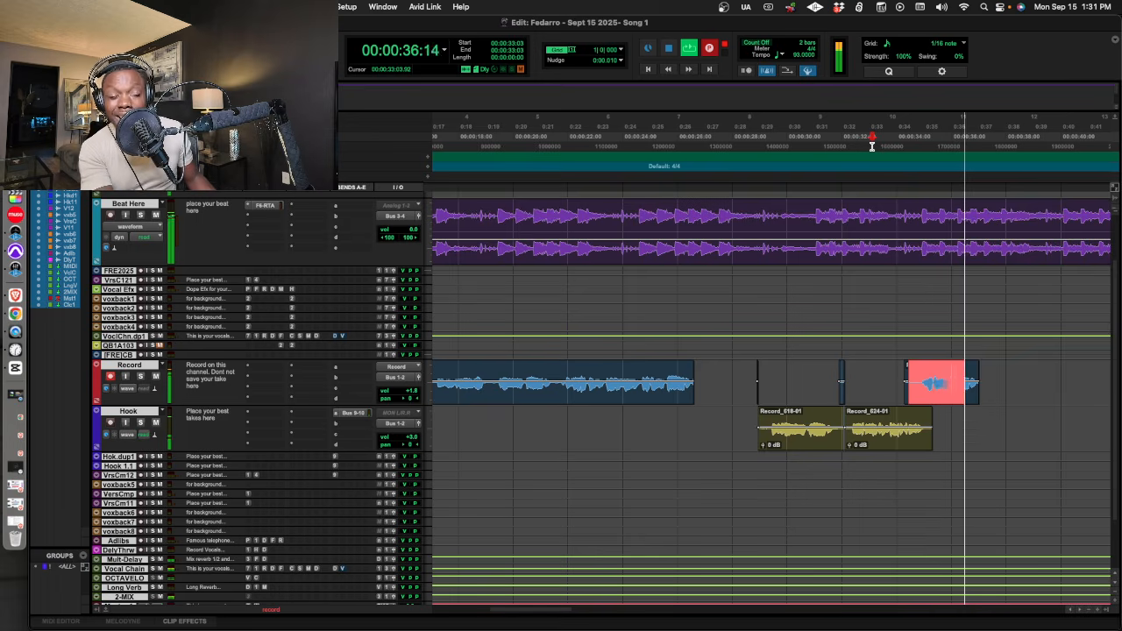
key(space)
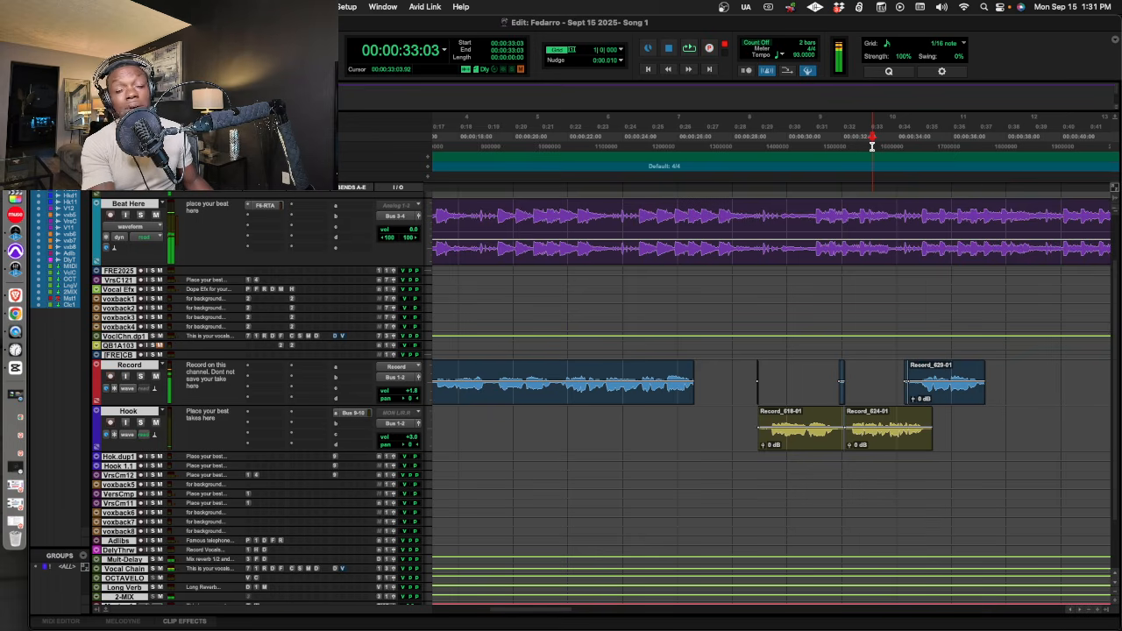
Record a final pass of the third phrase from 00:00:33:03 and move it to the enlarged Hook .dup1 track.
key(space)
key(super+space)
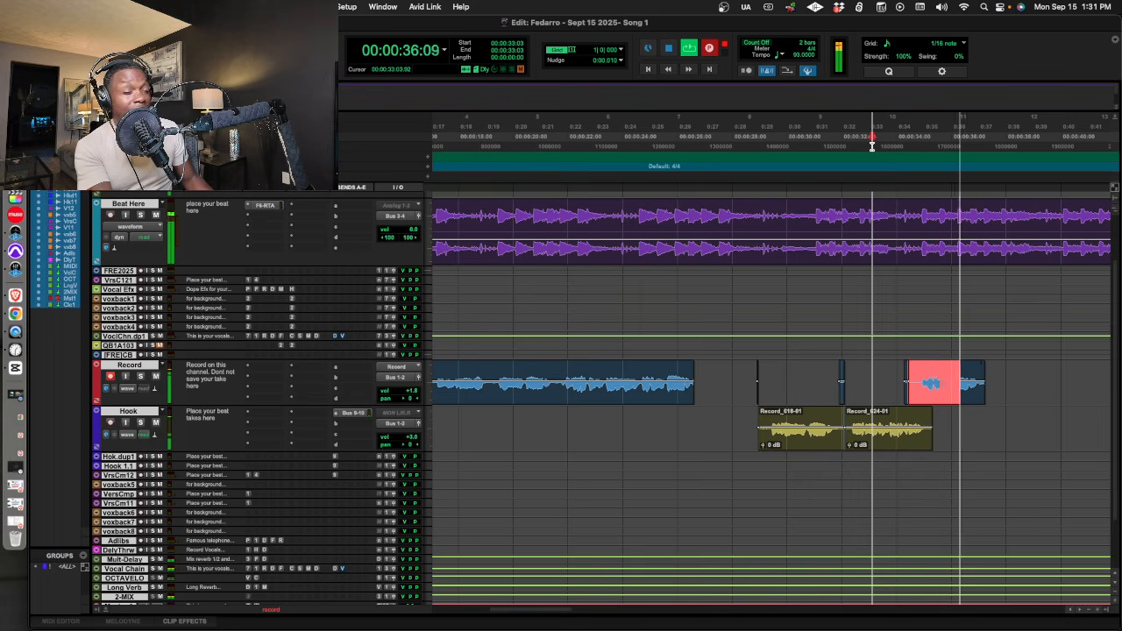
key(space)
key(space)
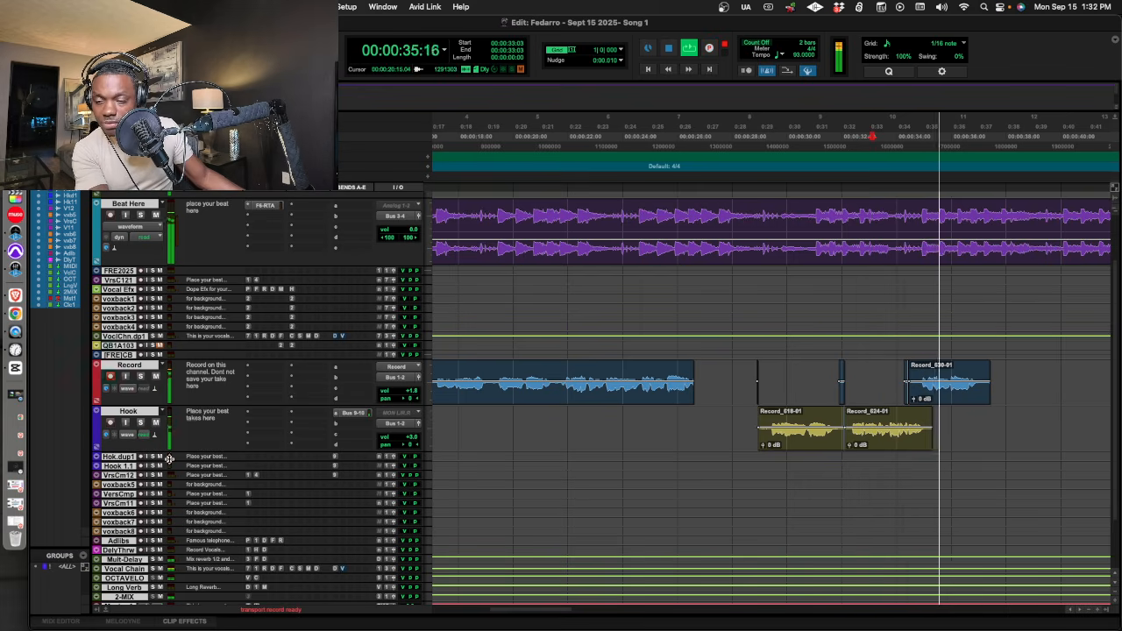
drag(167, 460, 169, 527)
drag(942, 402, 942, 493)
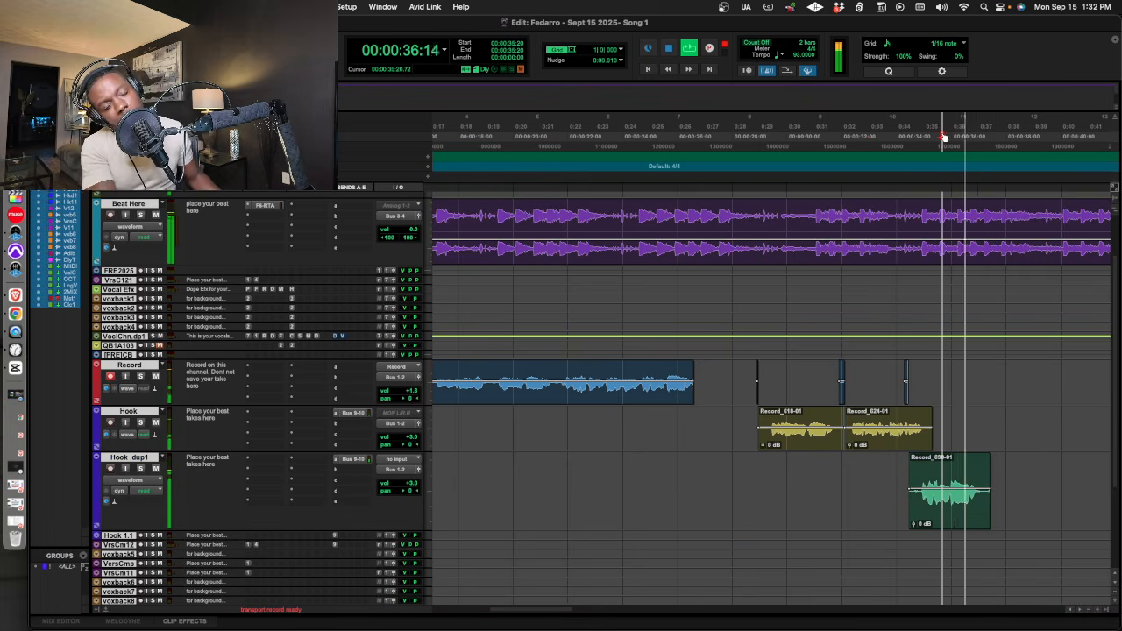
Record a fourth vocal phrase on the Record track, with the final pass rolling from 00:00:35:25.
key(super+space)
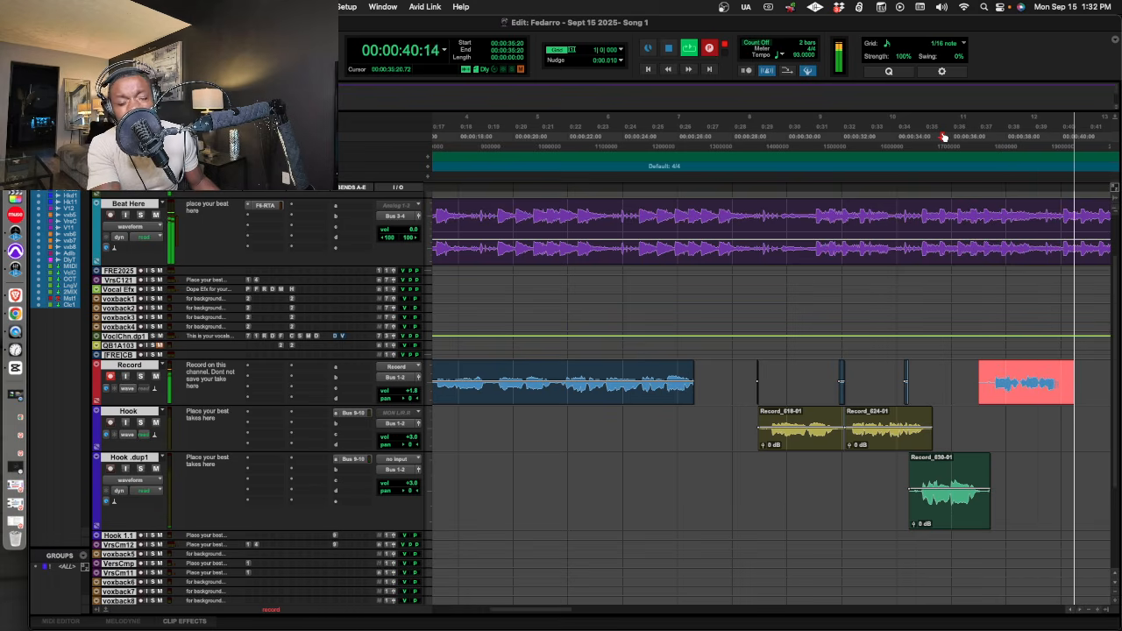
key(space)
key(space)
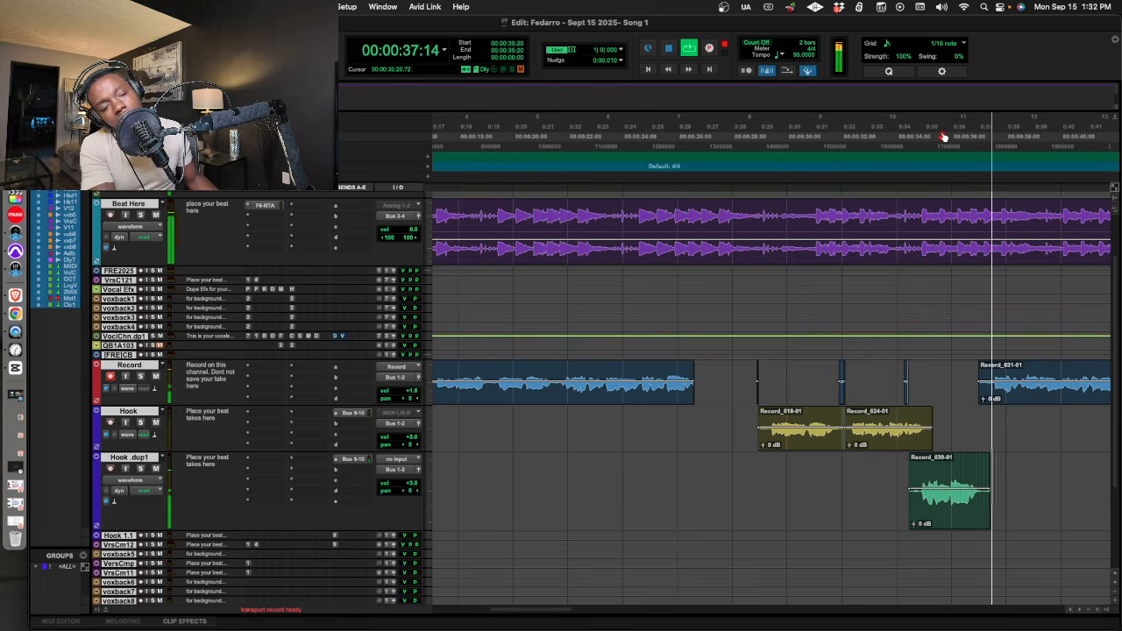
key(space)
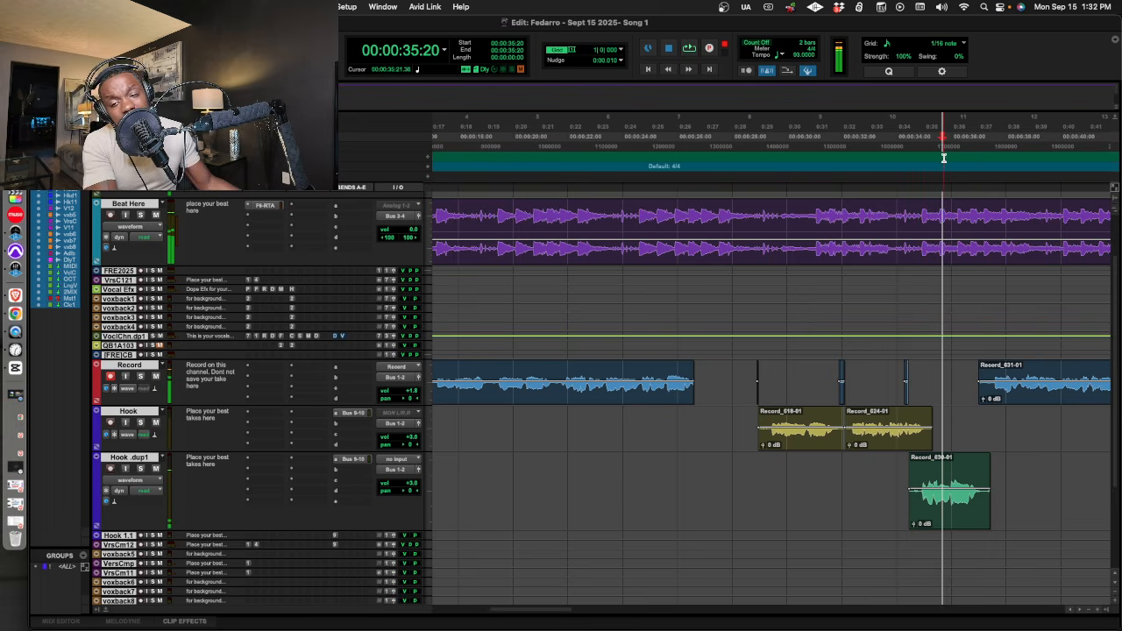
click(947, 154)
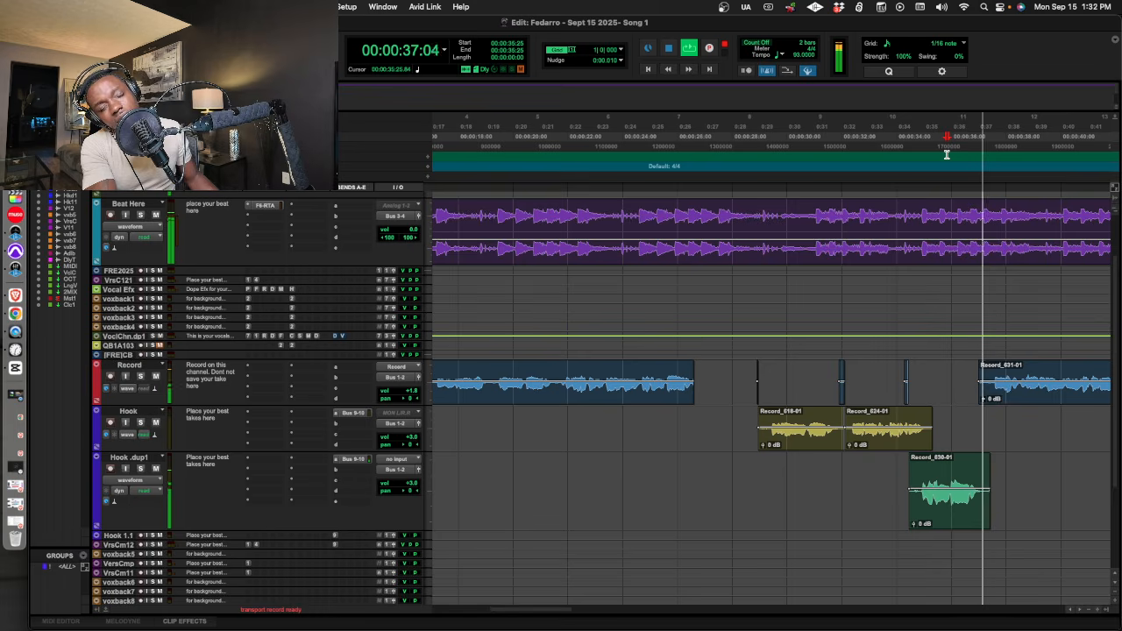
key(super+space)
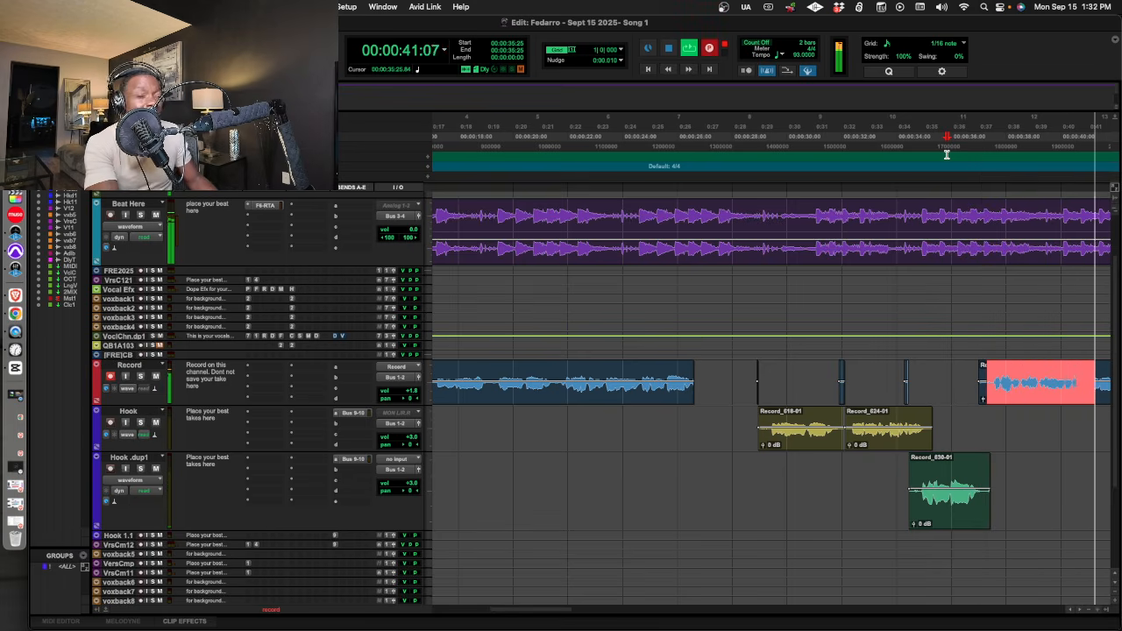
key(space)
key(space)
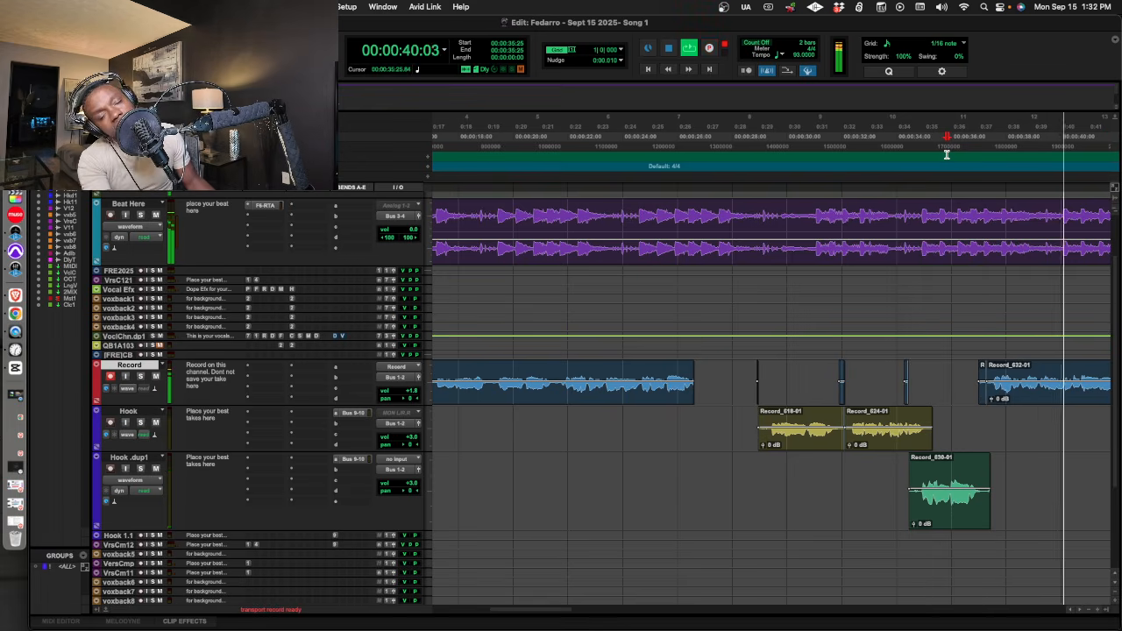
Play back the fourth-phrase take, separate it at 00:00:40:23, and move the part before the split to the Hook track.
key(space)
key(space)
drag(515, 610, 537, 612)
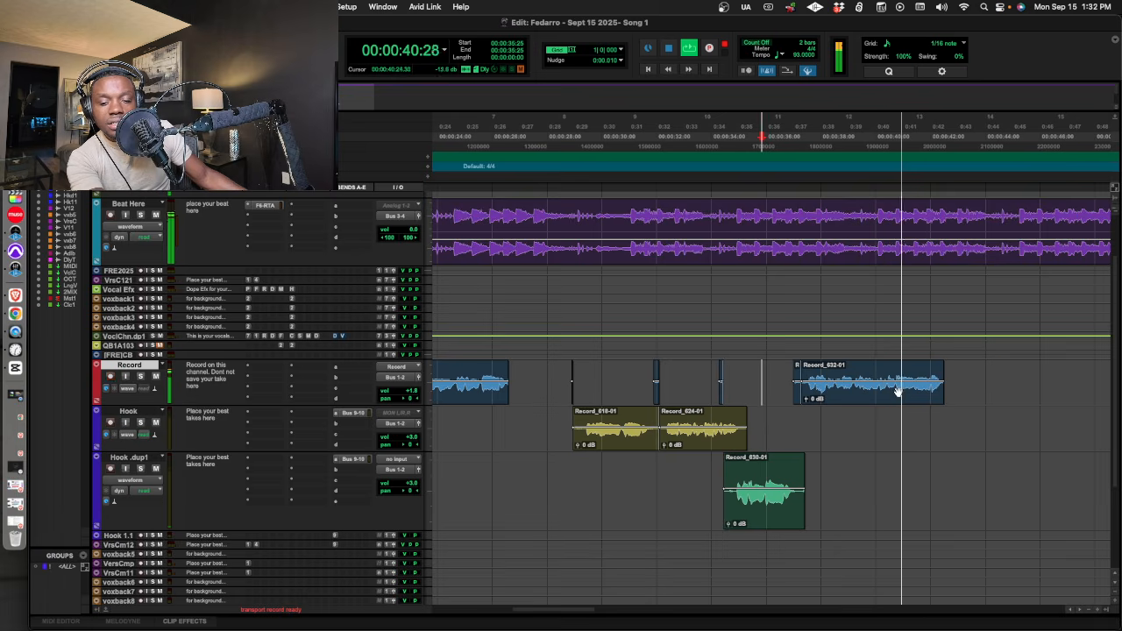
key(space)
key(space)
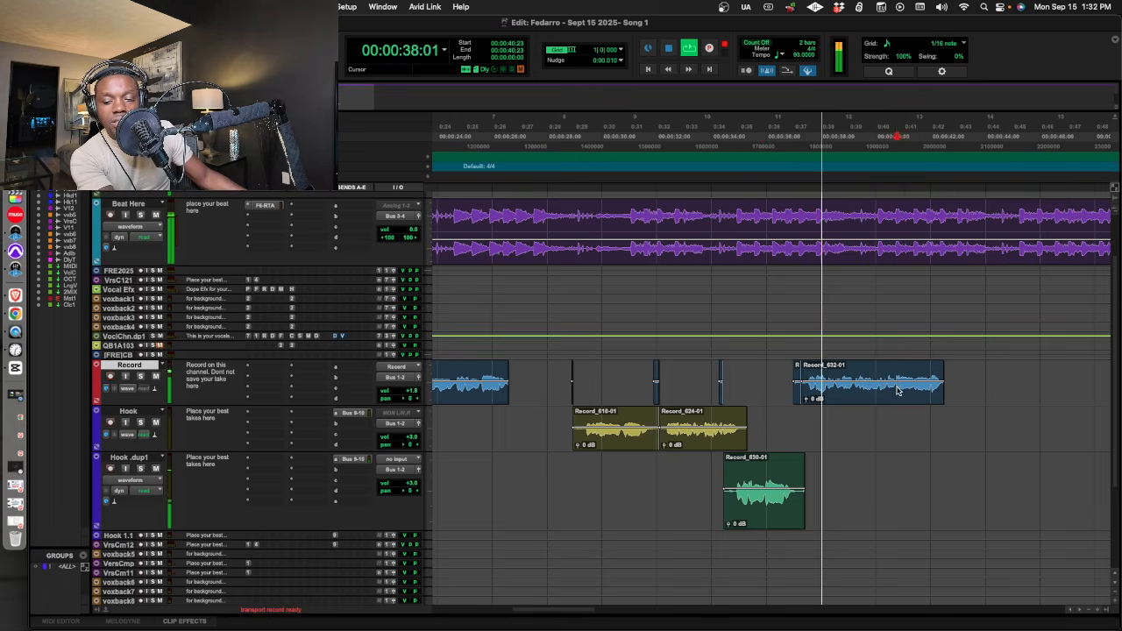
key(b)
drag(888, 399, 879, 443)
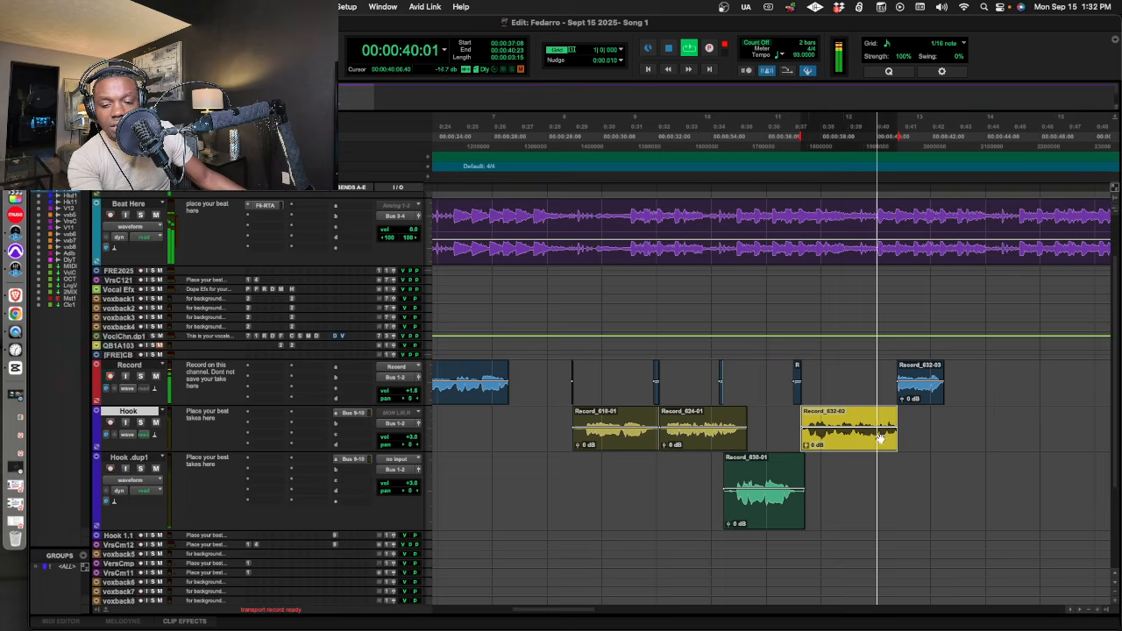
Record trial passes of a fifth vocal phrase on the Record track, rolling from 00:00:39:08.
click(855, 157)
key(super+space)
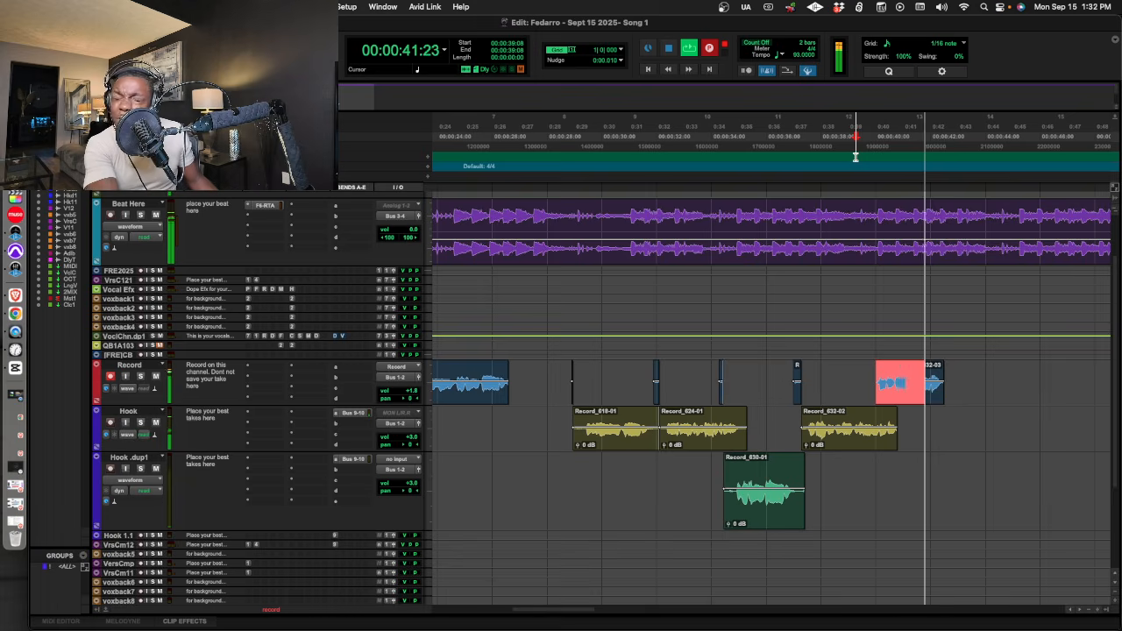
key(space)
key(super+space)
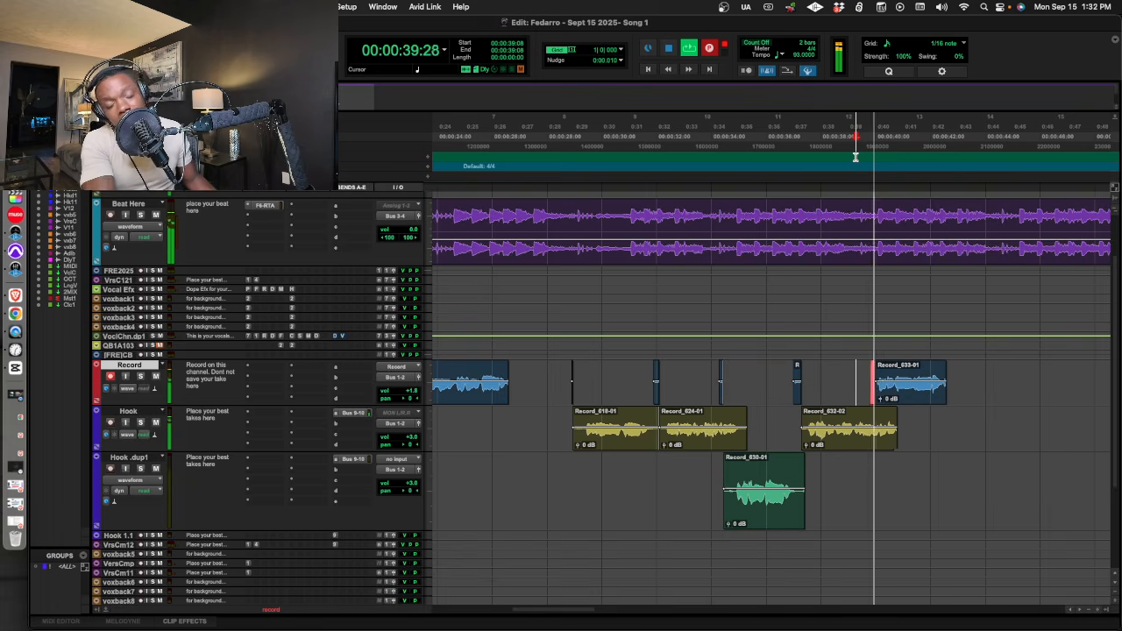
key(space)
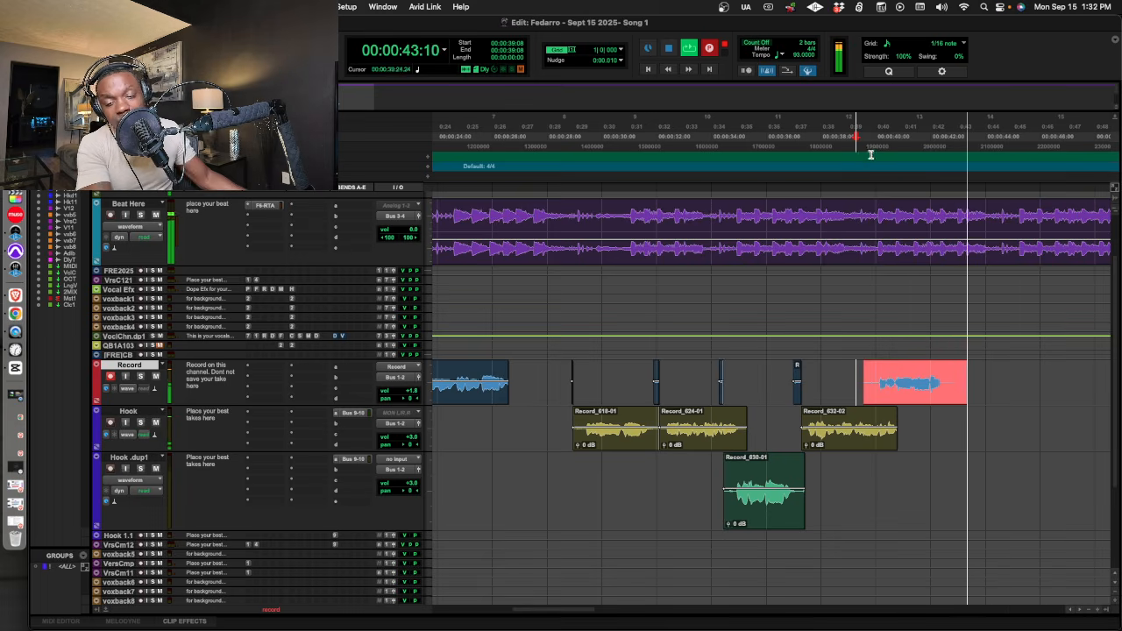
Play back the latest take and delete its opening together with the leftover fragment before it on the Record track.
key(space)
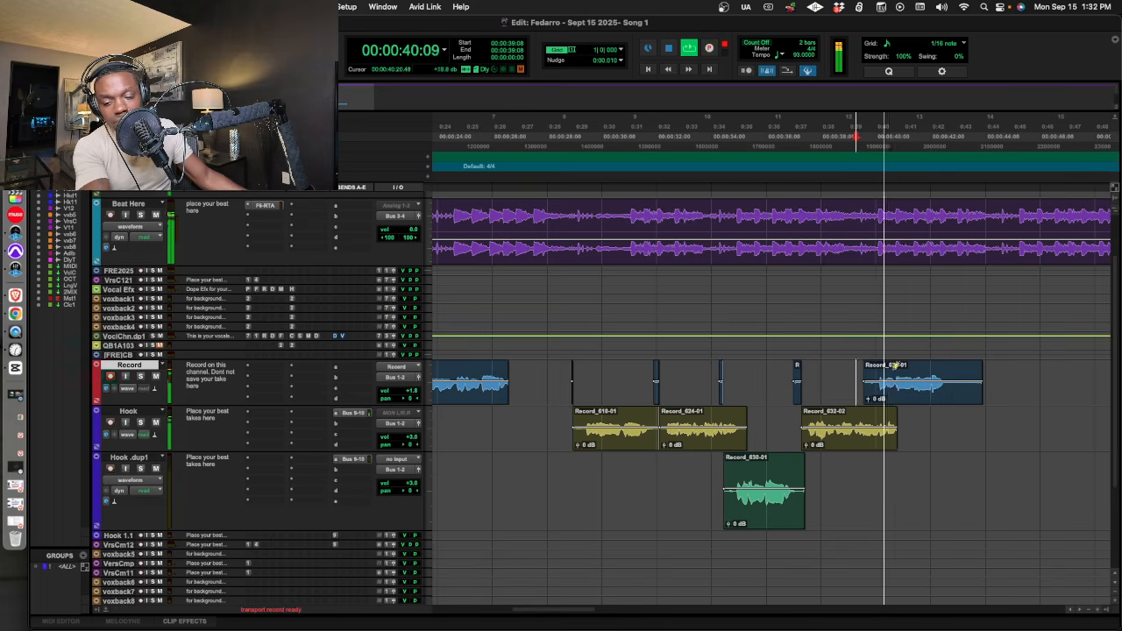
drag(895, 373, 779, 368)
key(Delete)
key(space)
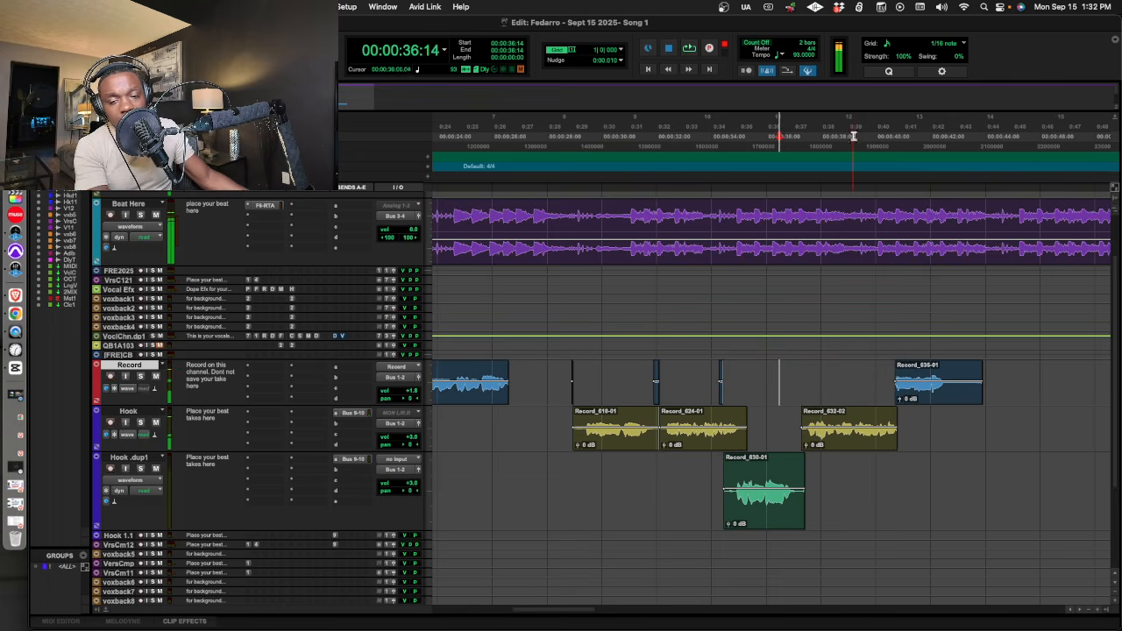
Record several more passes of the fifth phrase on the Record track, rolling from 00:00:39:10.
click(857, 135)
key(space)
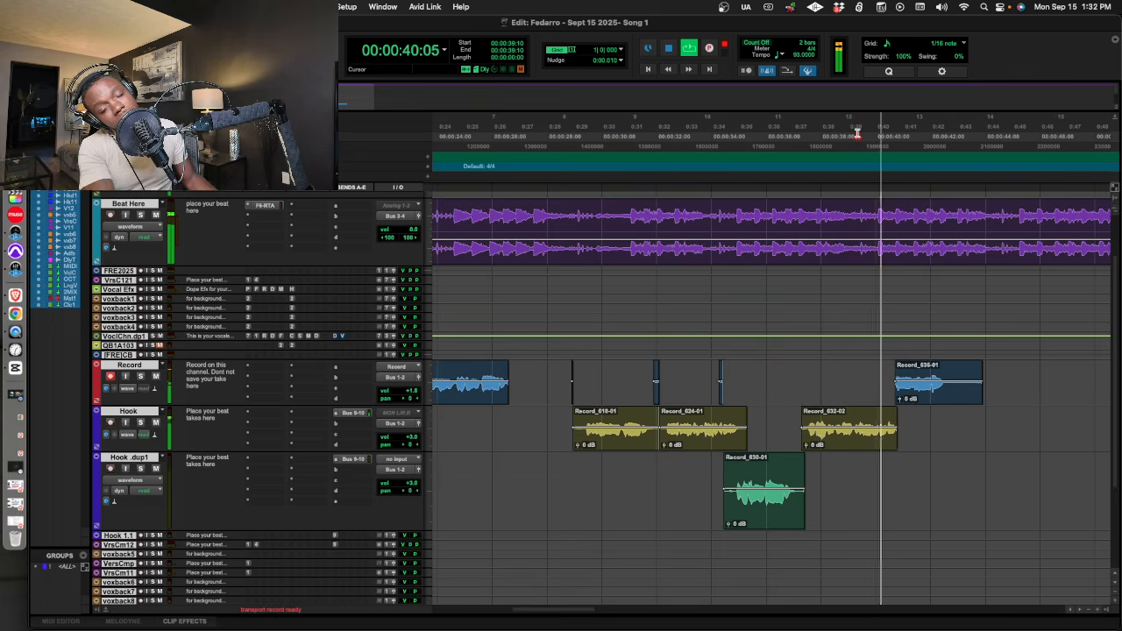
key(super+space)
key(space)
key(space)
key(super+space)
key(super+space)
key(space)
key(space)
key(super+space)
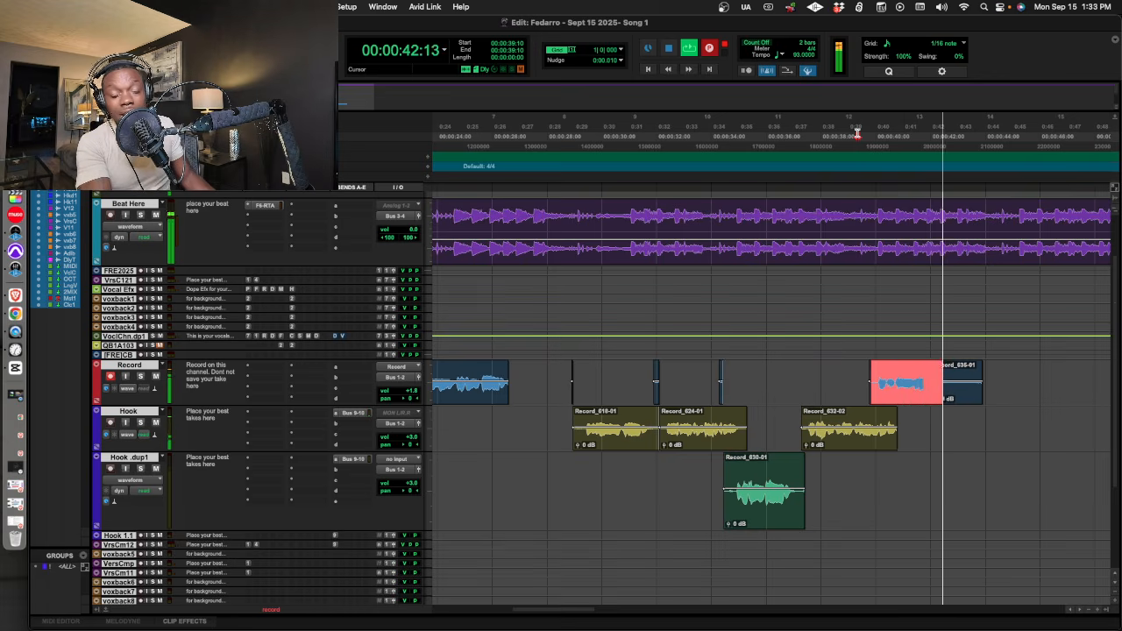
key(space)
key(super+space)
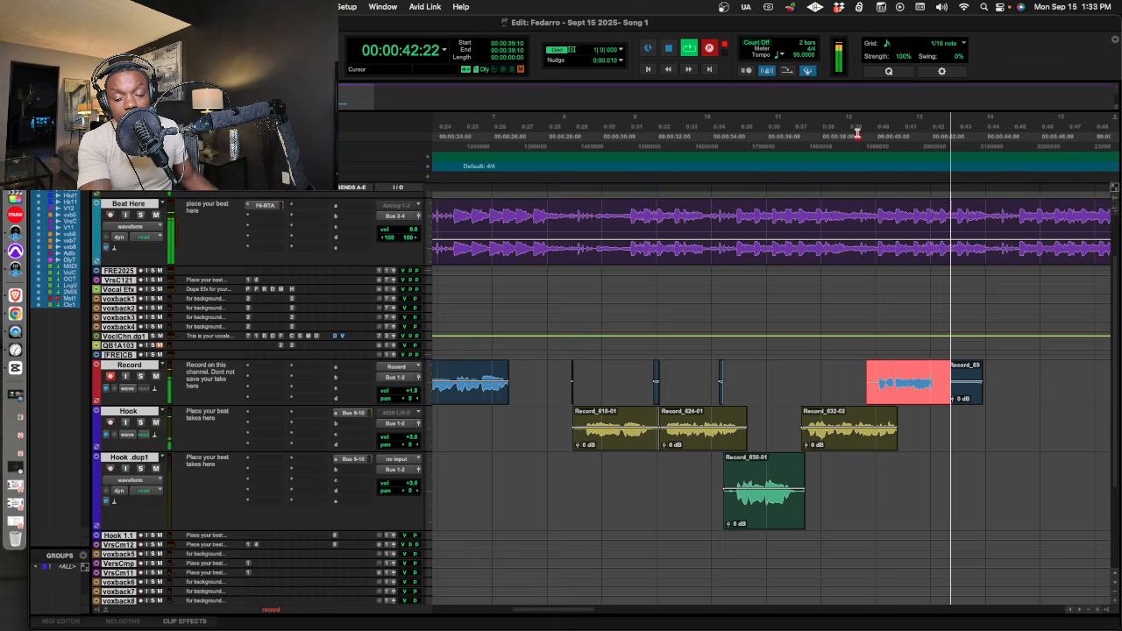
Try trimming the start of the fifth-phrase take and moving it to the Hook .dup1 track, and undo both edits.
key(space)
drag(861, 372, 916, 467)
key(BackSpace)
key(space)
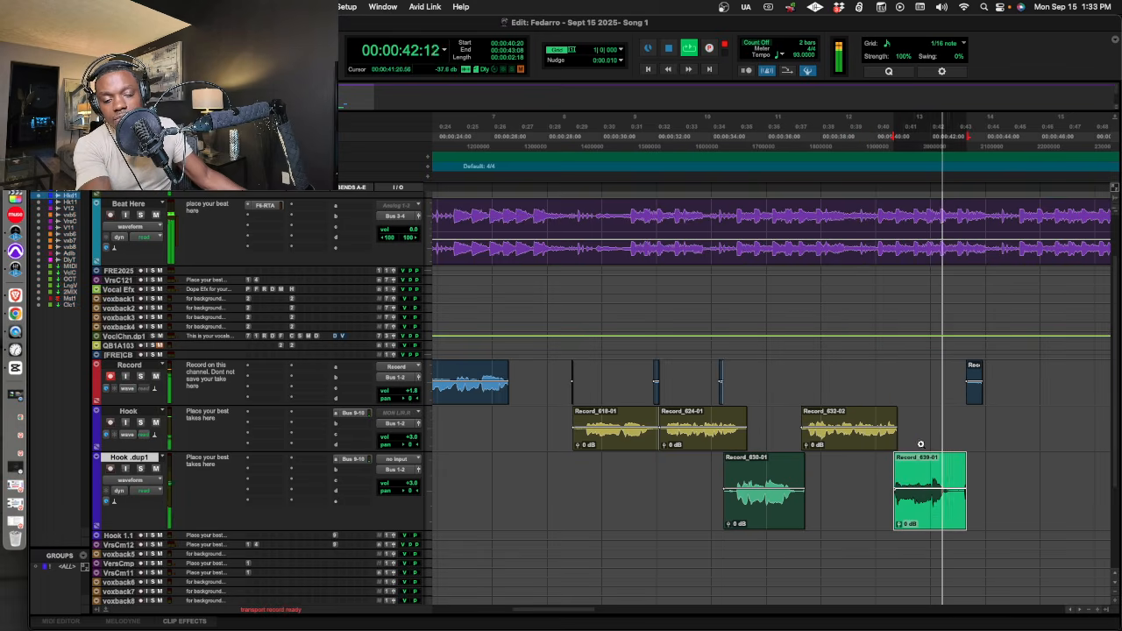
key(space)
key(ctrl+z)
key(ctrl+z)
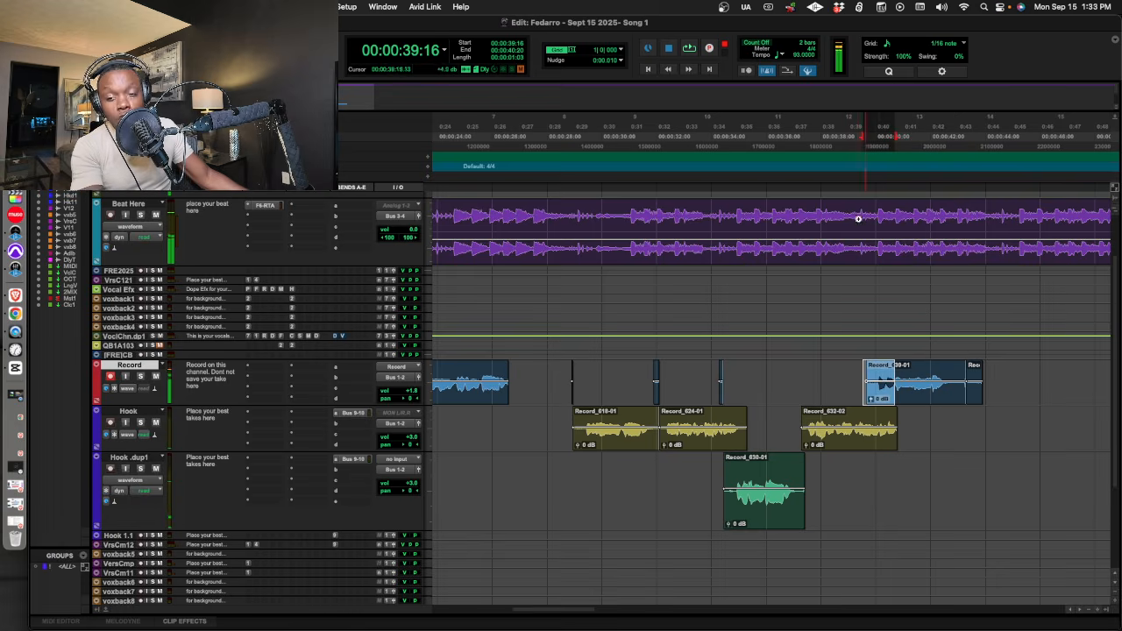
Clear the fifth-phrase audio from the Record track and re-record the phrase in several passes from 00:00:39:12.
click(846, 167)
drag(864, 371, 981, 380)
key(BackSpace)
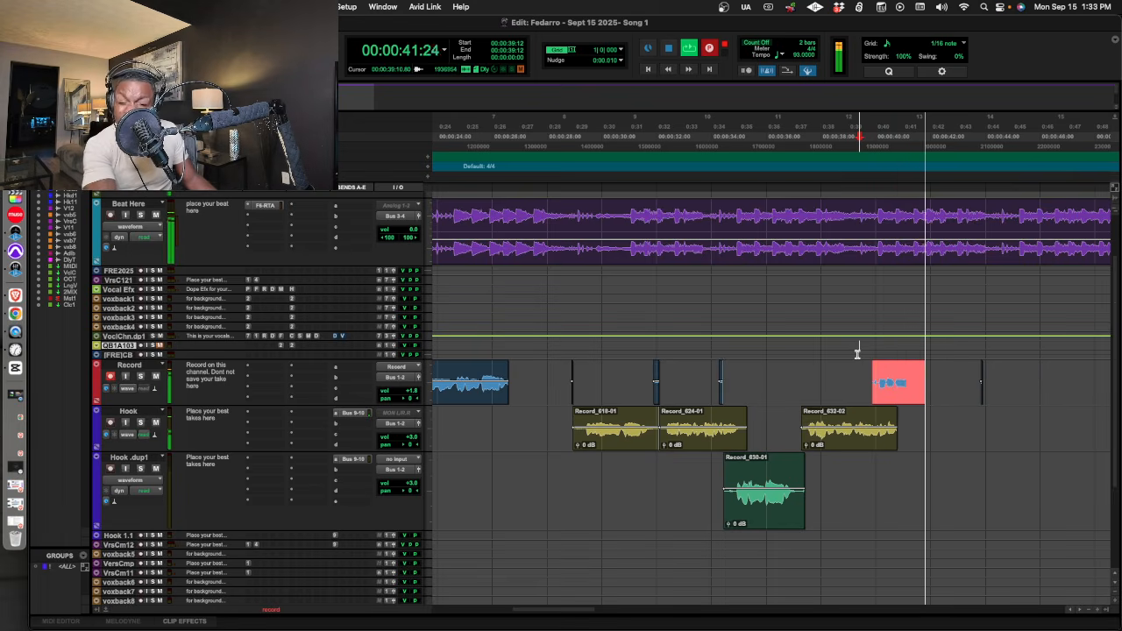
key(ctrl+period)
key(ctrl+space)
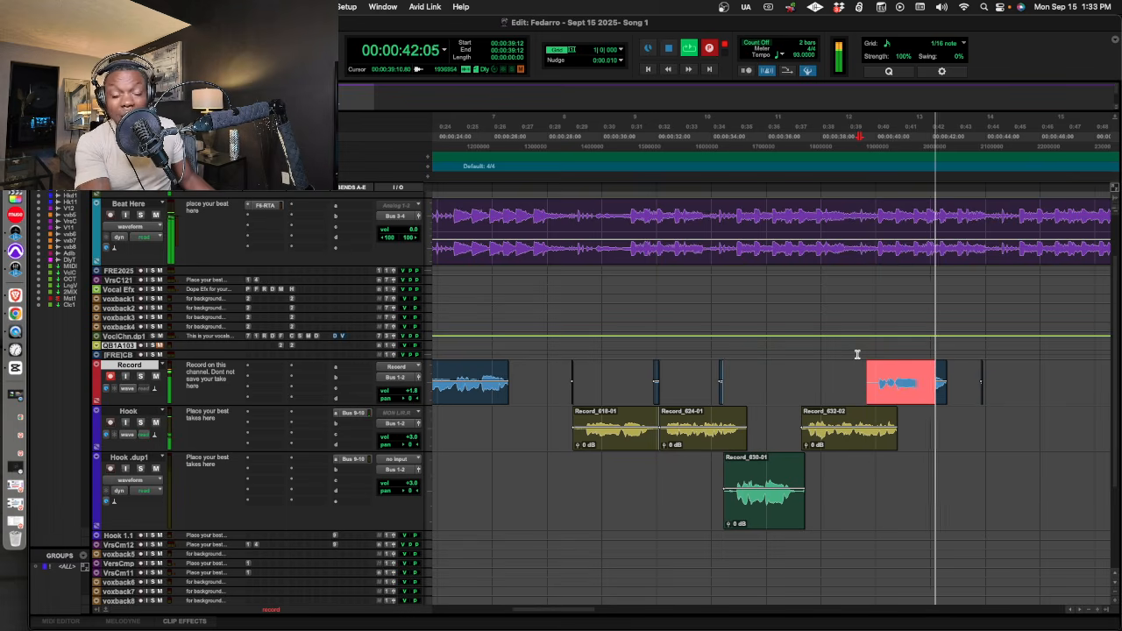
key(space)
key(ctrl+space)
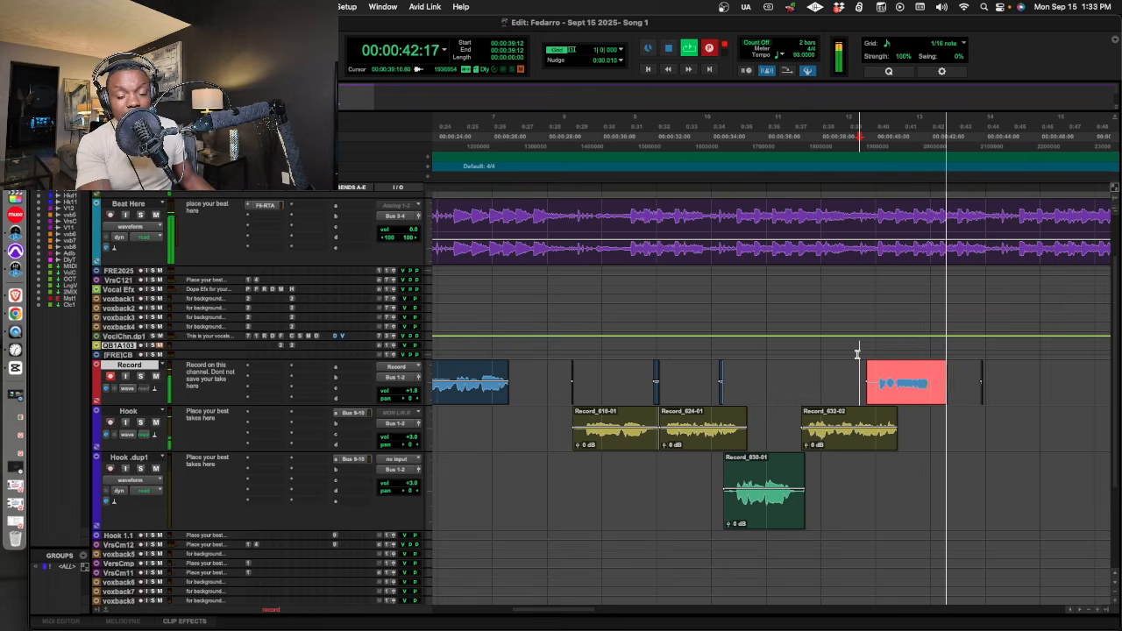
key(space)
key(space)
Play back the new fifth-phrase take, trim off its lead-in, and move the remaining clip to the Hook .dup1 track.
drag(895, 391, 826, 391)
key(BackSpace)
drag(908, 394, 1022, 491)
key(BackSpace)
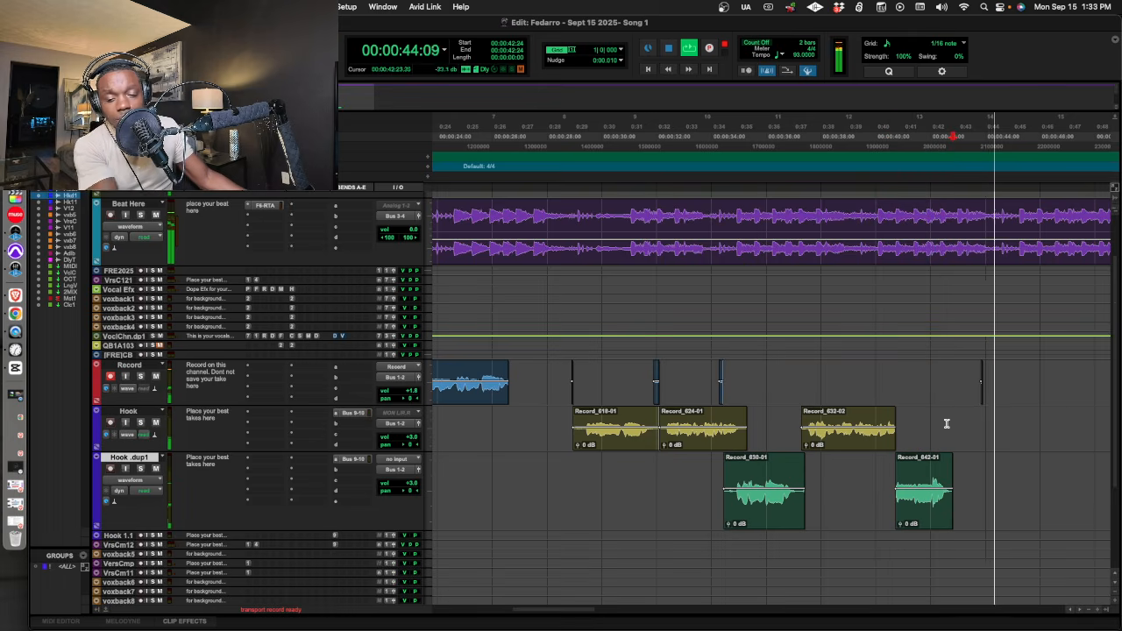
Record repeated passes of a sixth vocal phrase on the Record track, rolling from 00:00:40:22.
key(space)
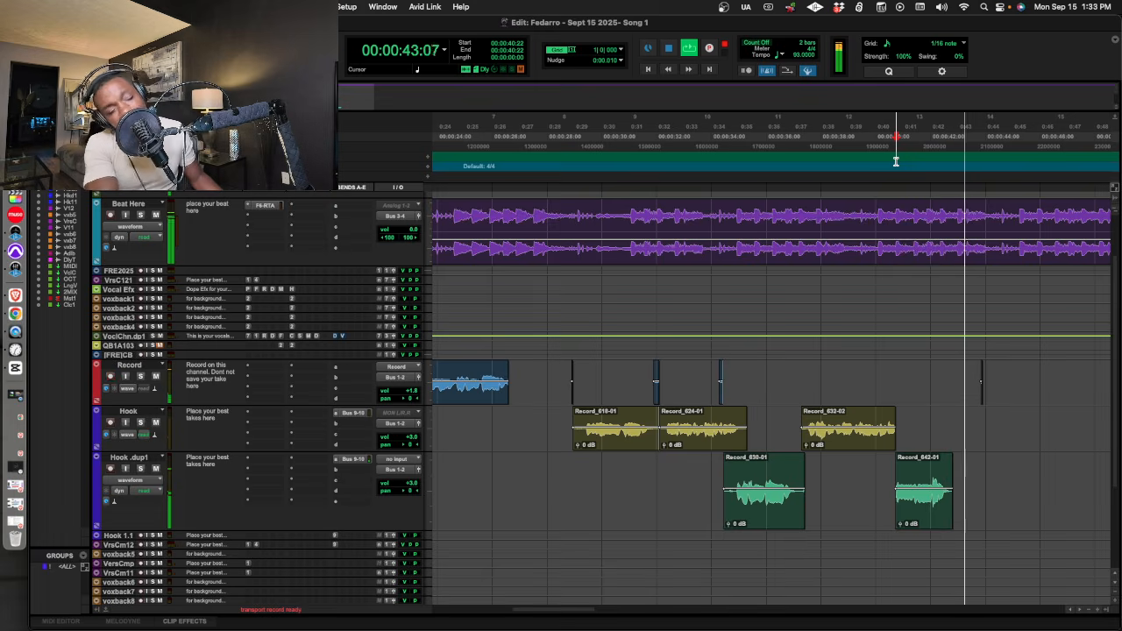
key(space)
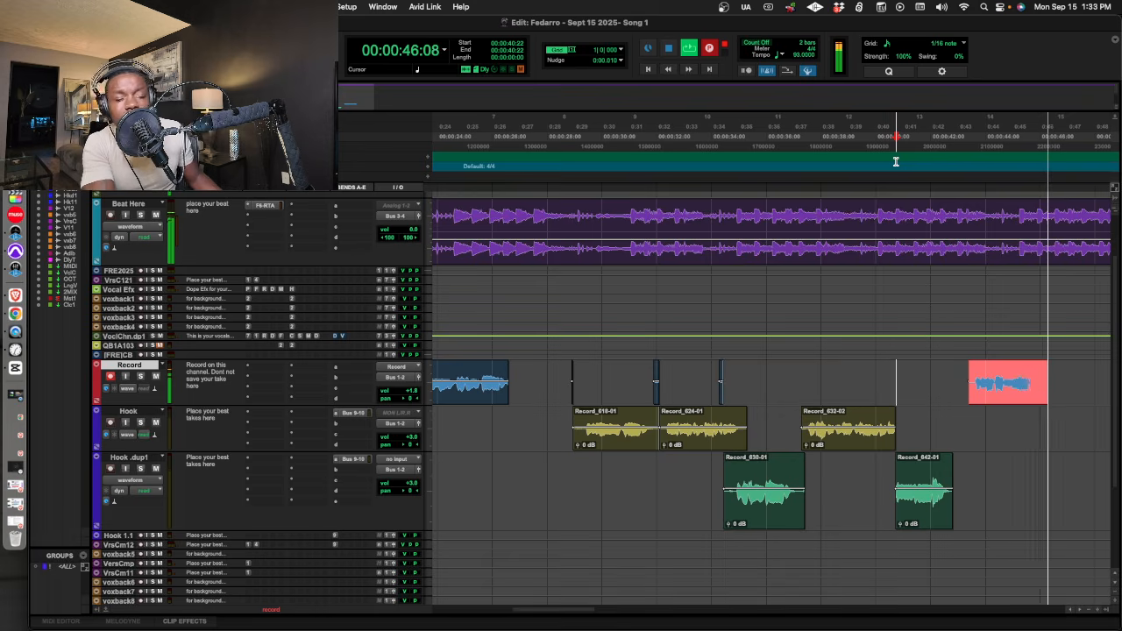
key(space)
key(space)
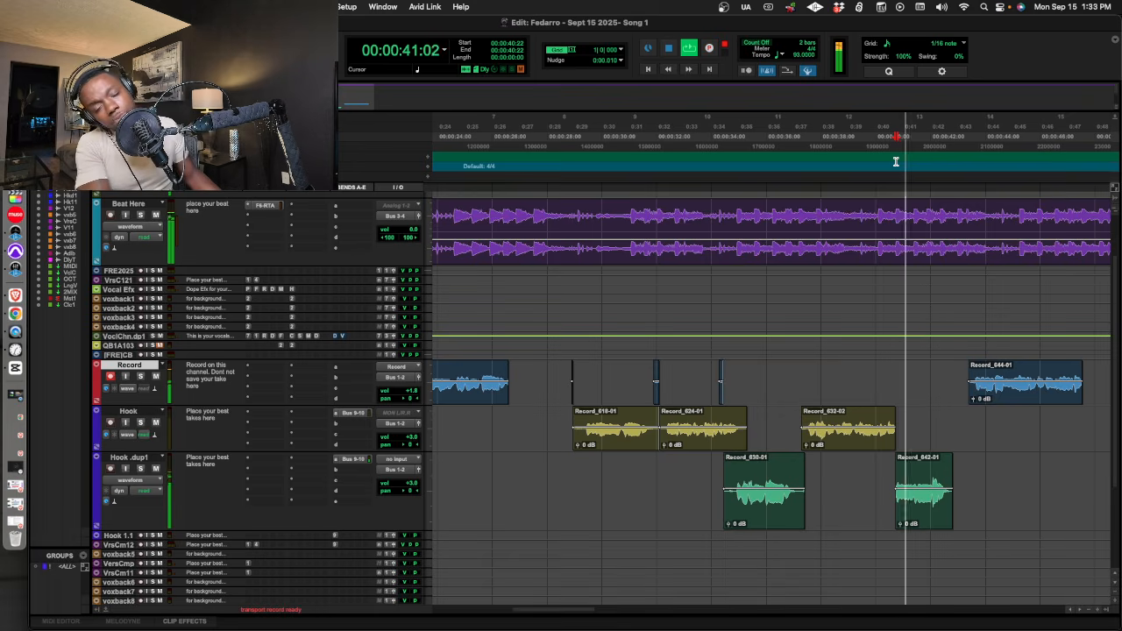
key(super+space)
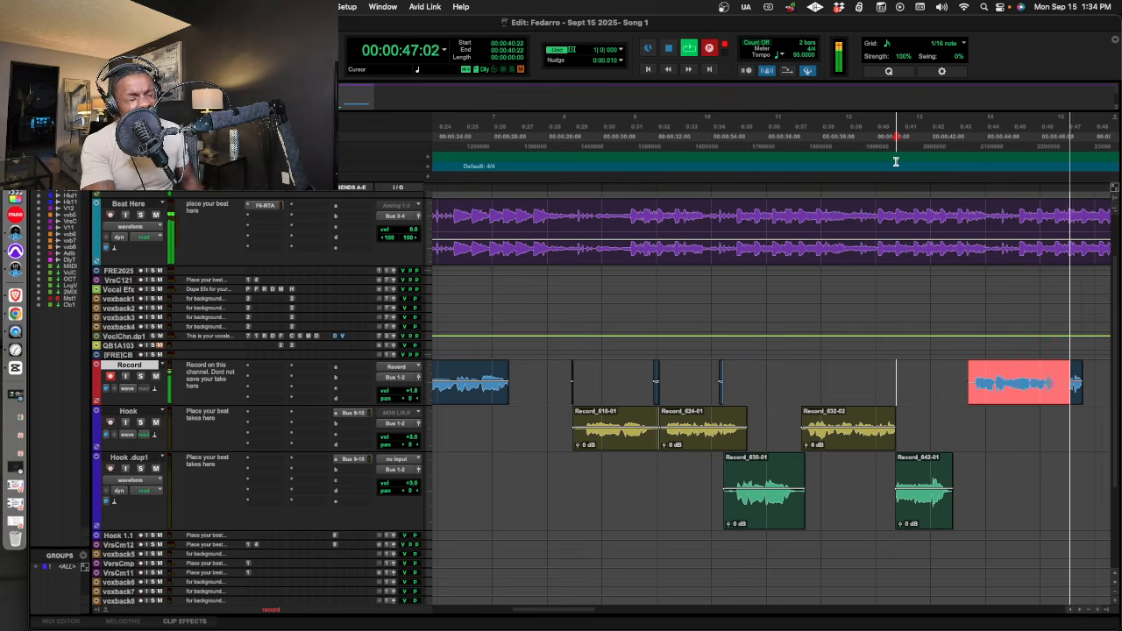
key(space)
key(space)
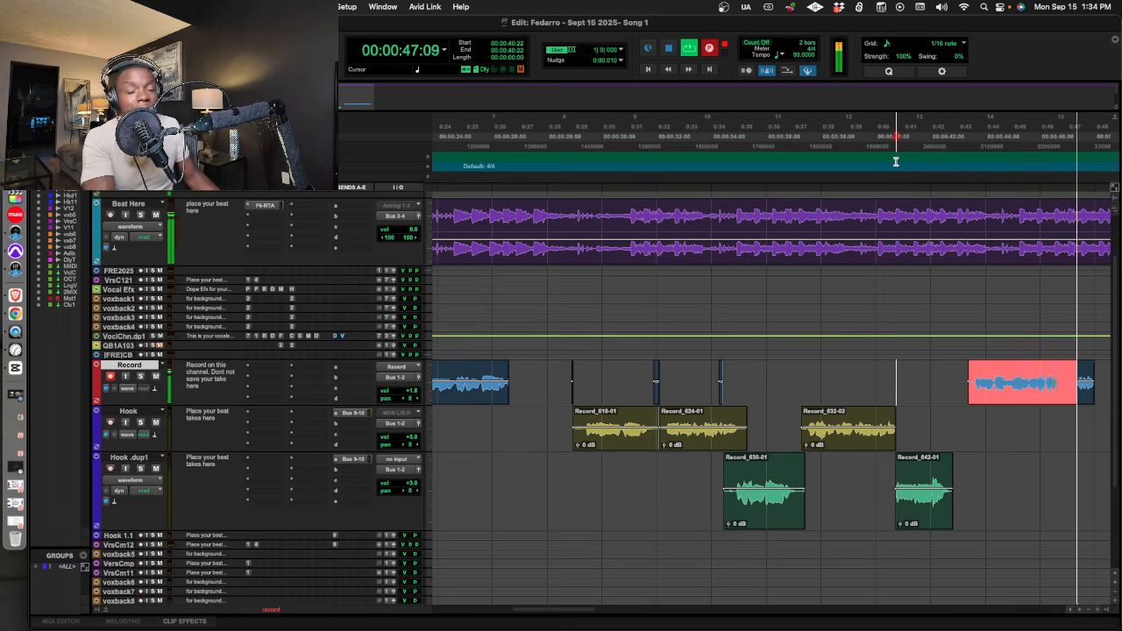
key(space)
key(space)
Play back the sixth-phrase take and move its section from 00:00:43:11 to 00:00:46:18 to the Hook track.
click(982, 217)
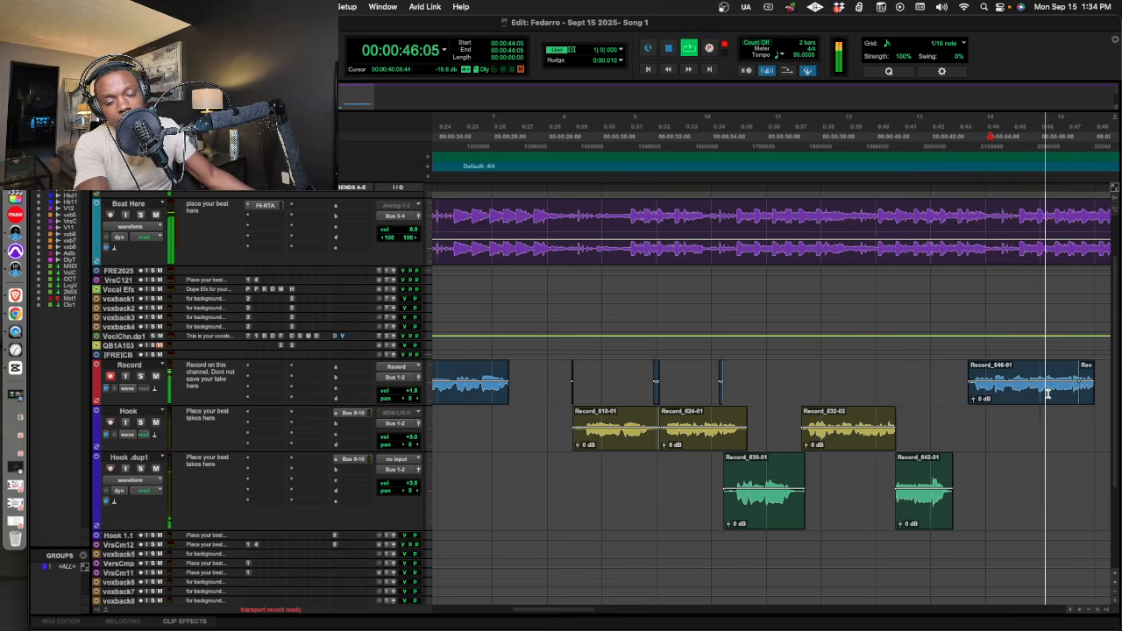
drag(1009, 372, 1013, 417)
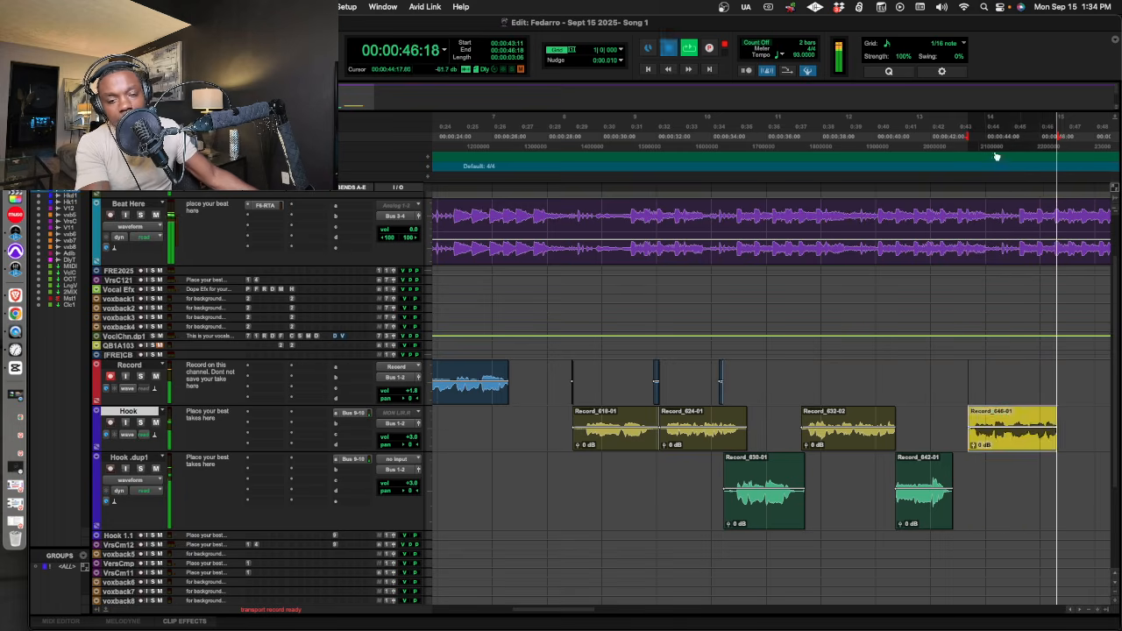
Record repeated passes of a seventh vocal phrase on the Record track, rolling from 00:00:44:09.
click(993, 186)
key(super+space)
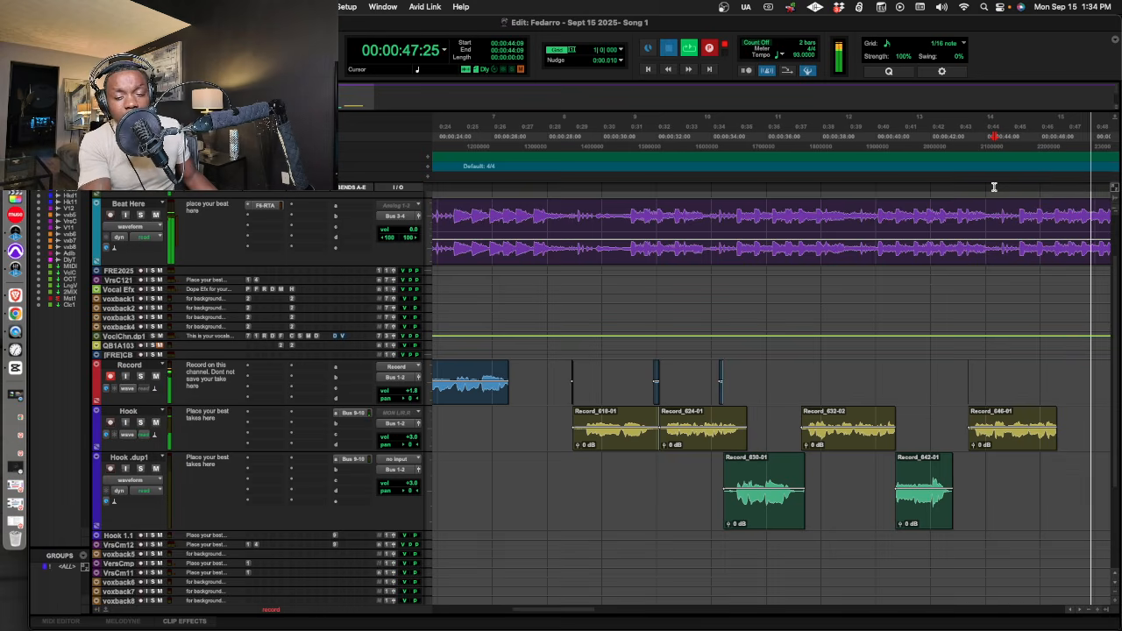
key(space)
key(space)
key(super+space)
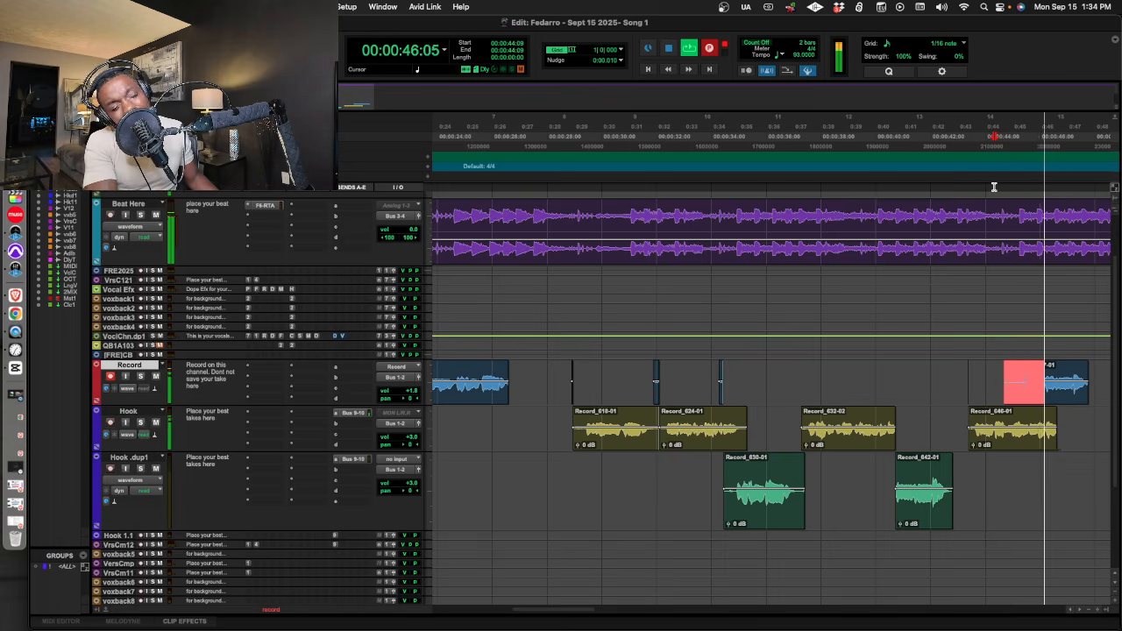
key(space)
key(space)
key(super+space)
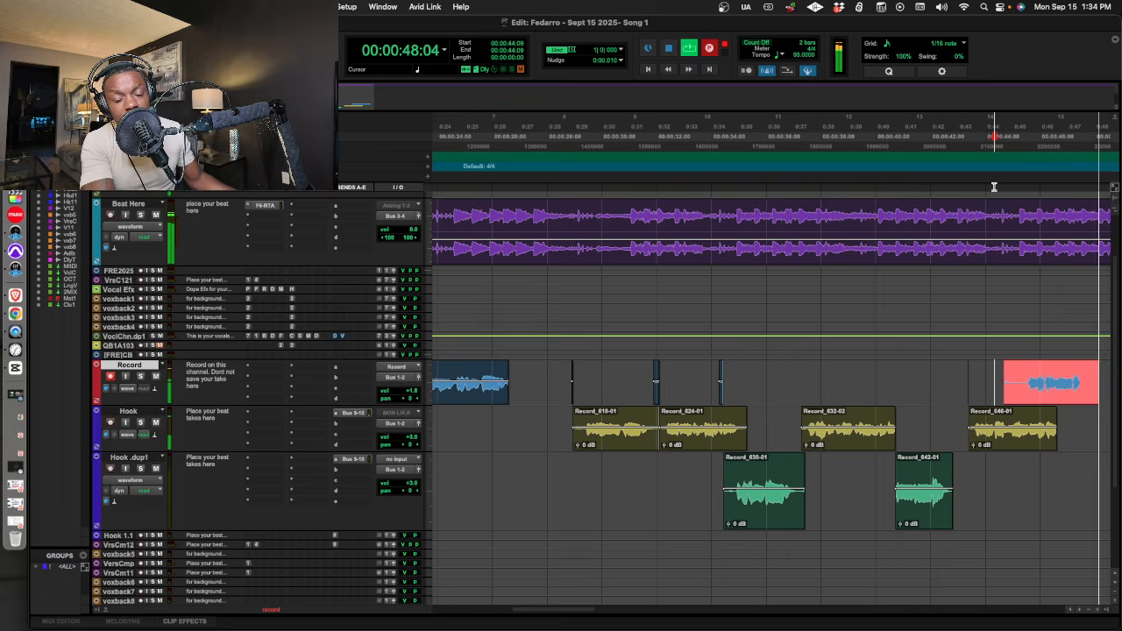
key(space)
key(space)
Play back the seventh-phrase take and move its section from 00:00:46:05 to 00:00:48:18 to the Hook track.
click(958, 385)
drag(1052, 382, 1050, 423)
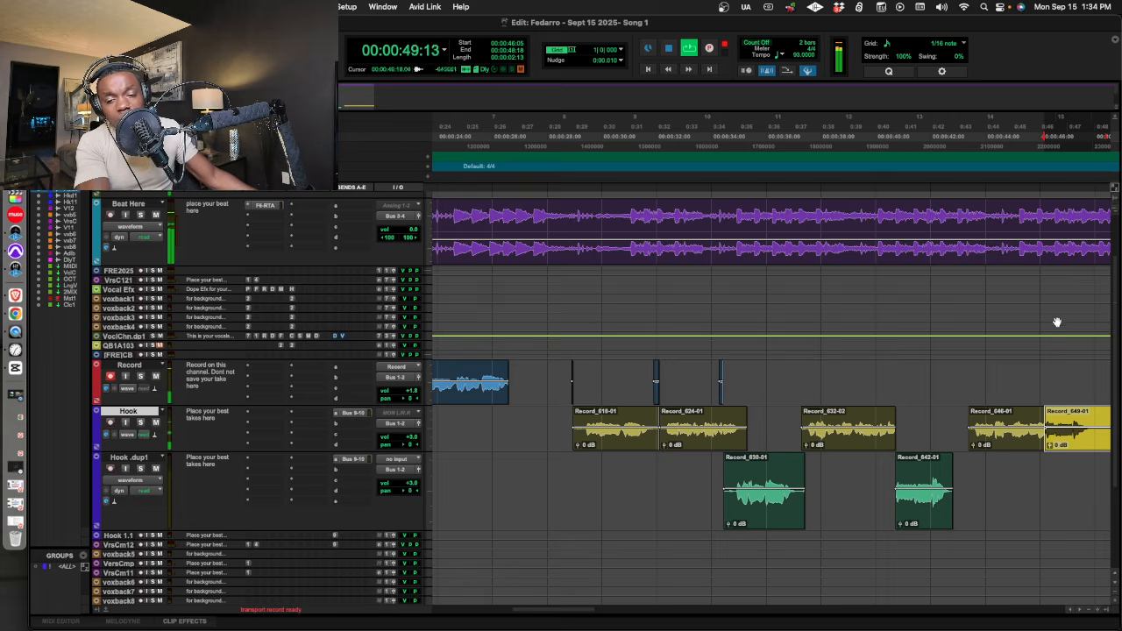
Record an eighth vocal phrase on the Record track from 00:00:46:15 and re-record it from 00:00:44:29.
click(1056, 166)
key(space)
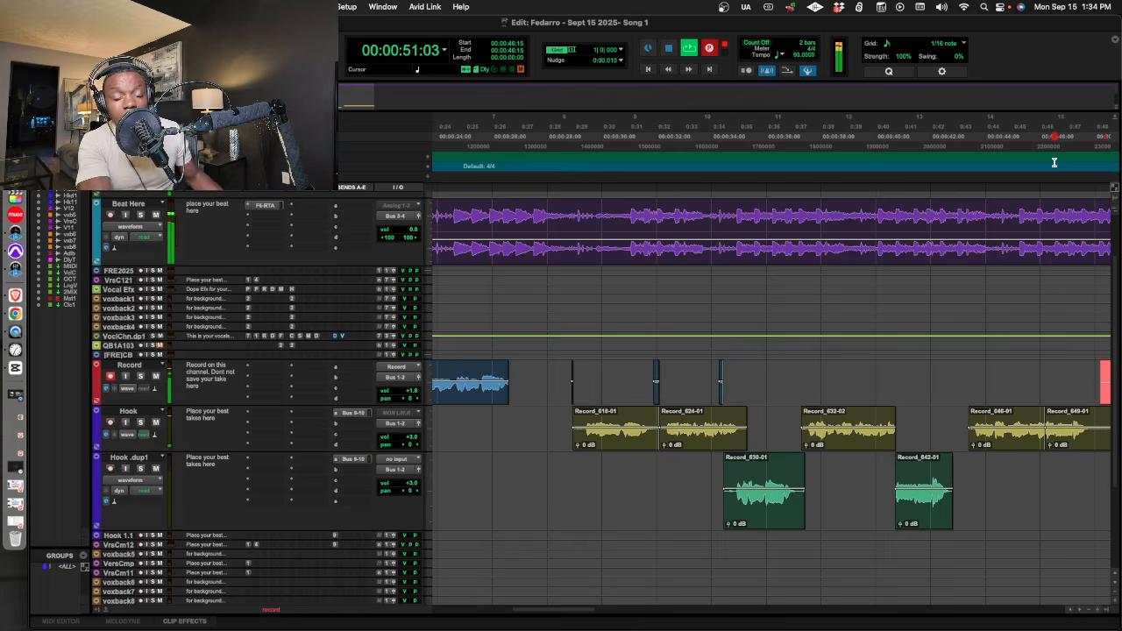
key(space)
key(space)
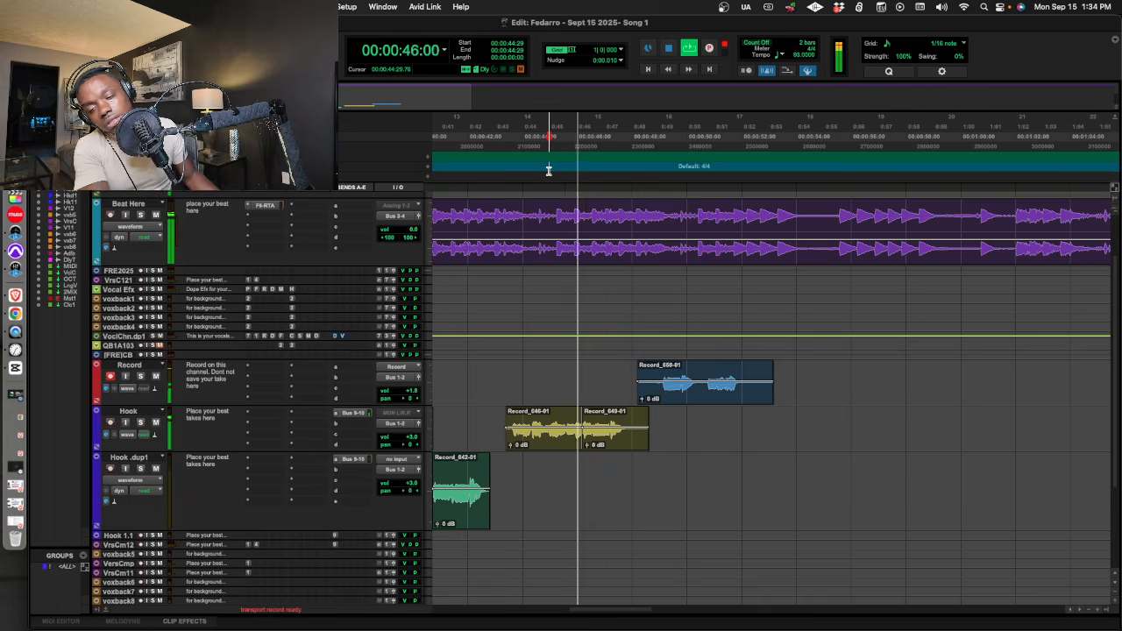
key(super+space)
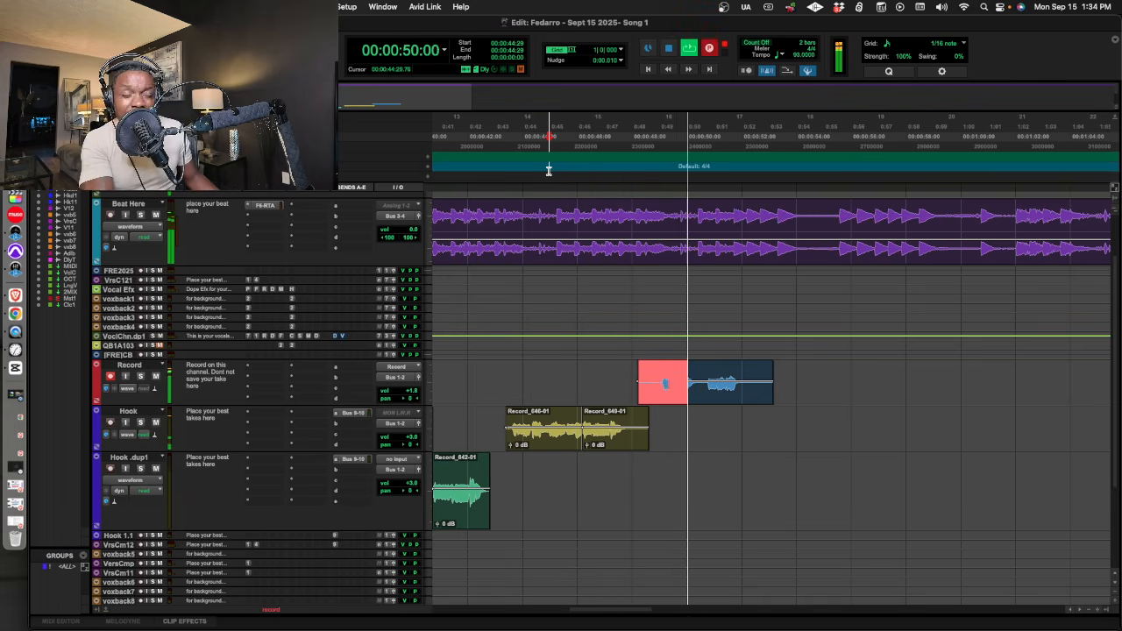
key(space)
key(space)
Play back the eighth-phrase take and move it to the Hook .dup1 track, trimmed to end at 00:00:52:01.
drag(701, 386, 806, 468)
key(BackSpace)
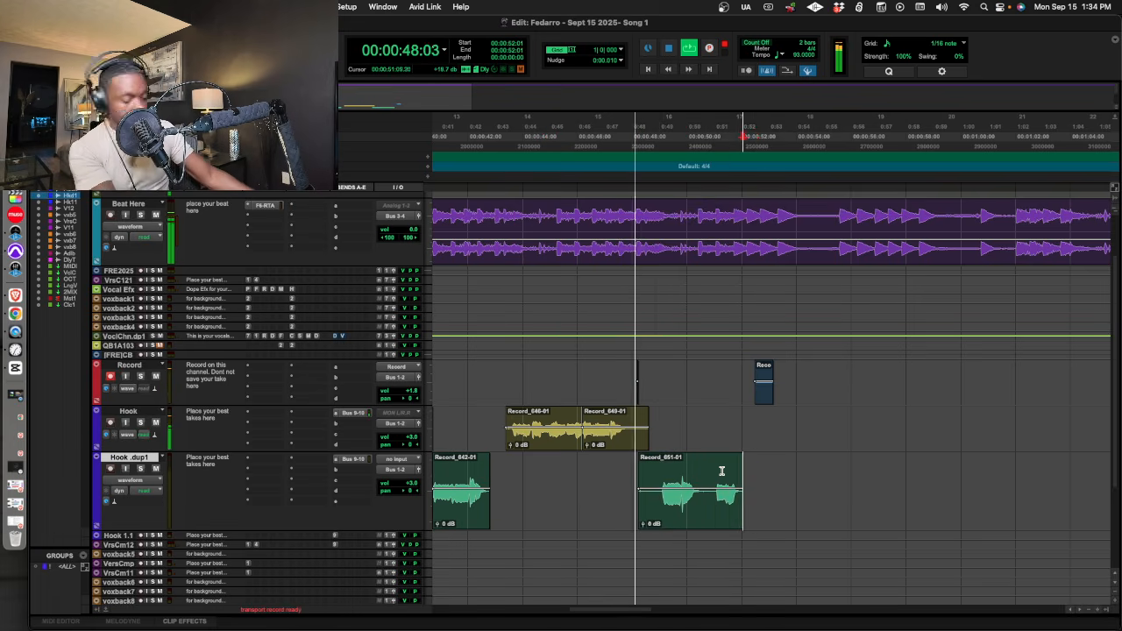
Delete the leftover take fragments on the Record track that follow the Record_611-03 clip.
key(r)
key(r)
key(space)
click(630, 382)
drag(638, 383, 822, 386)
drag(600, 384, 595, 382)
key(BackSpace)
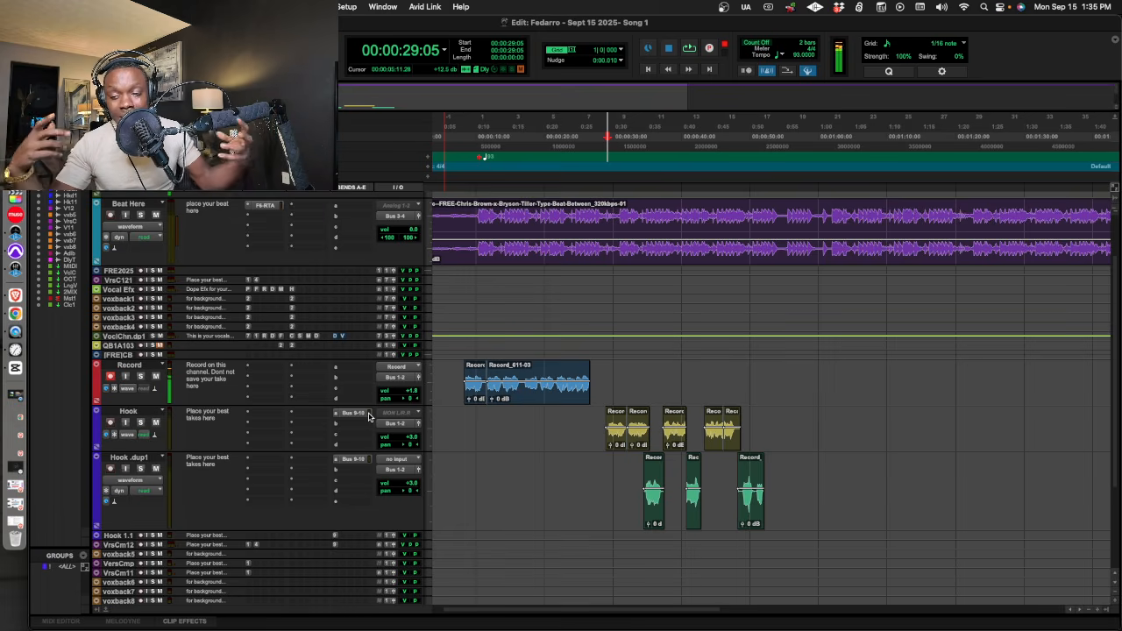
scroll(334, 499, down, 5)
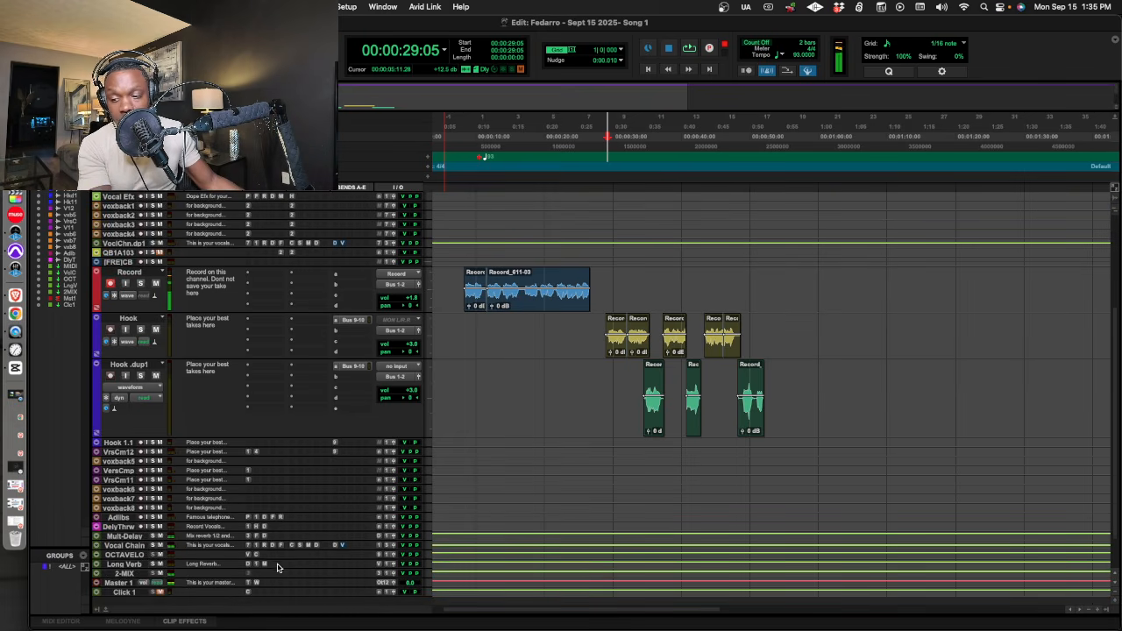
click(281, 592)
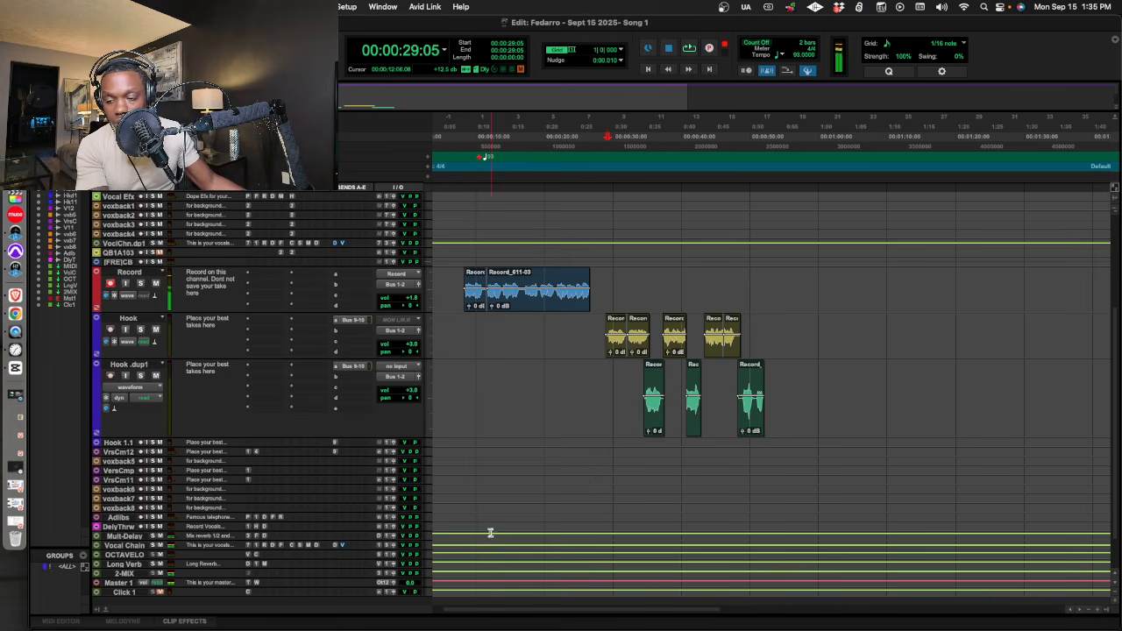
Enlarge the Vocal Chain track and review its Fresh Air plug-in's Mid Air and High Air settings.
drag(369, 550, 373, 596)
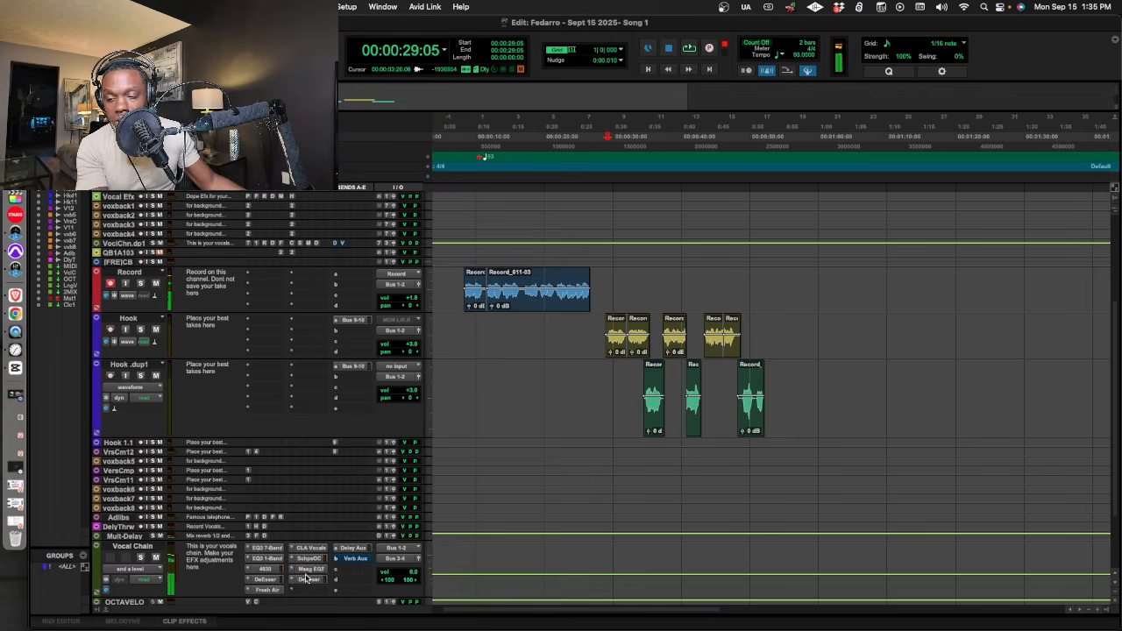
click(265, 589)
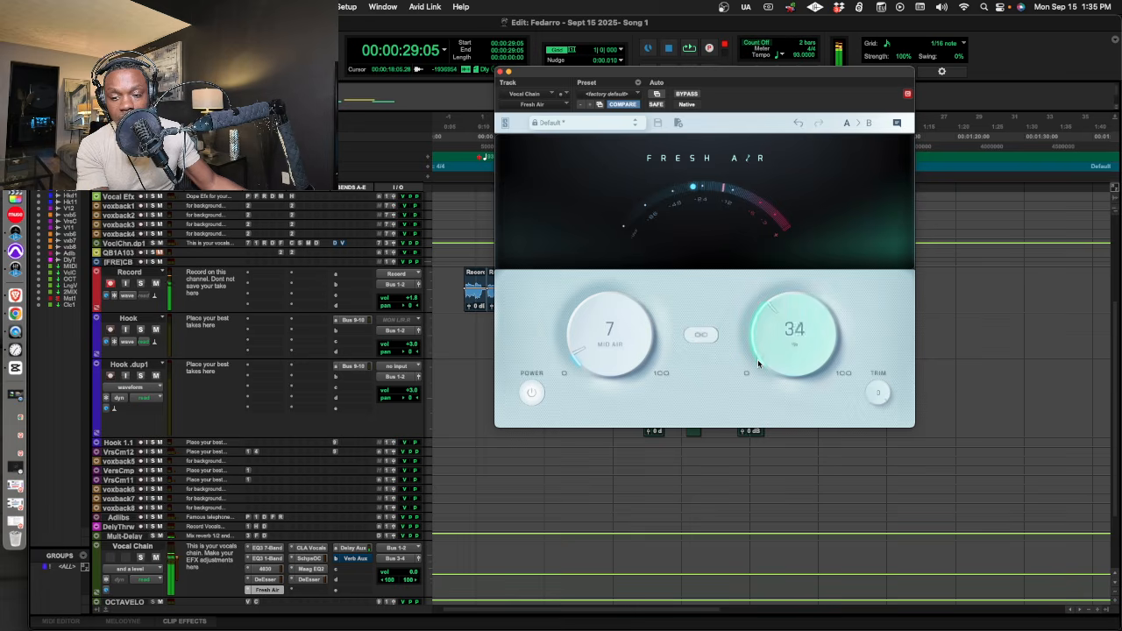
click(501, 72)
Set the Hook track's Bus 9-10 send level to -20.1 dB while playing back the hook.
key(space)
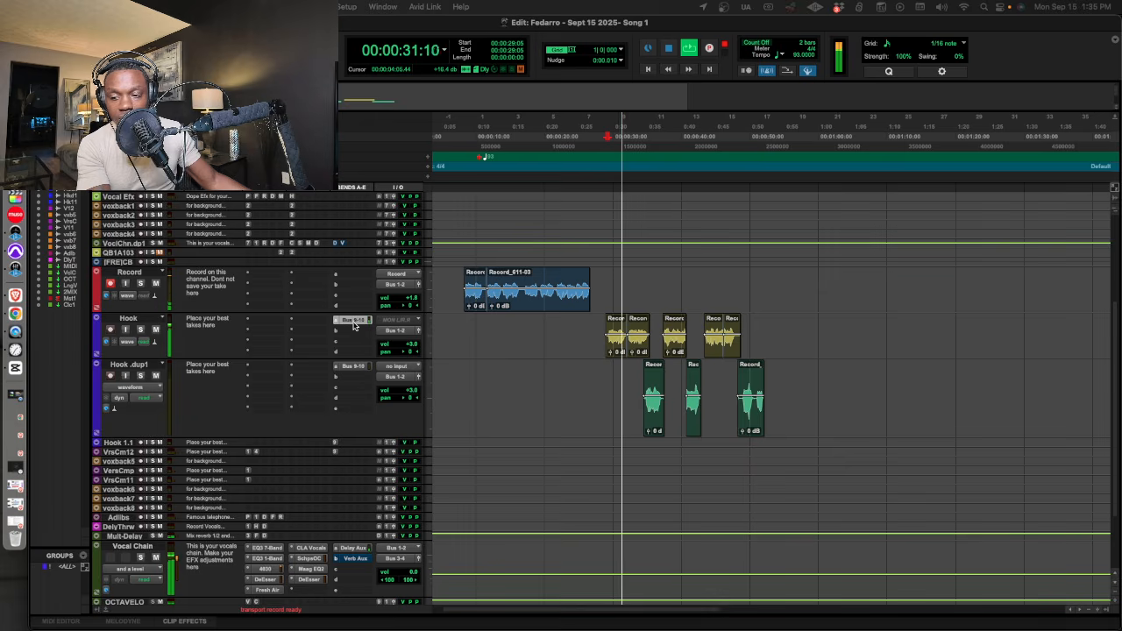
key(space)
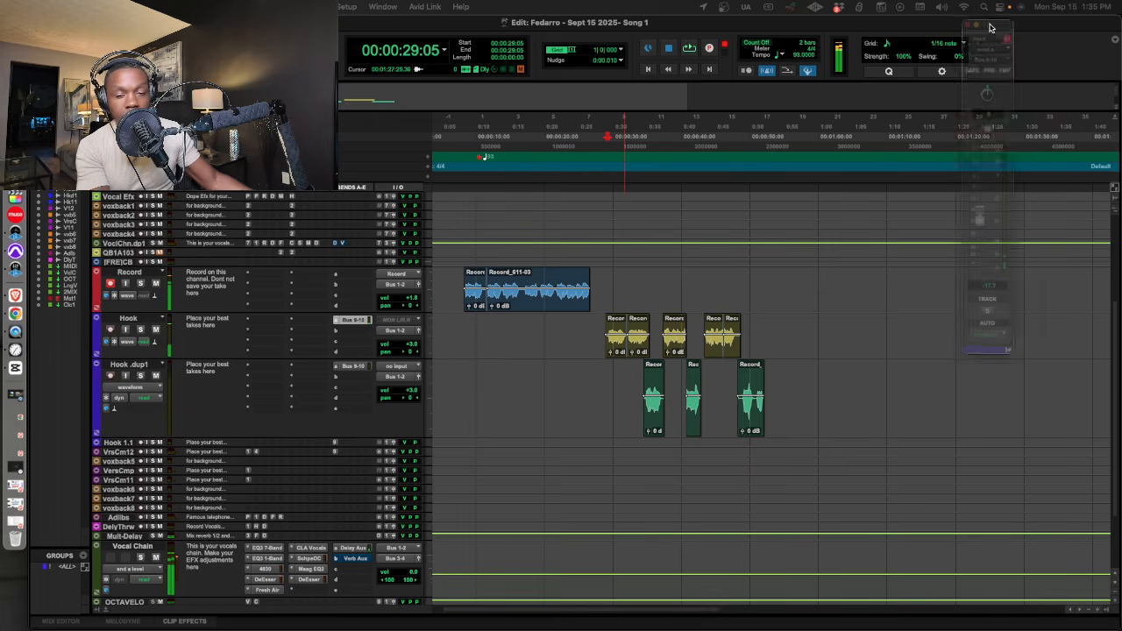
drag(1114, 28, 581, 14)
key(space)
drag(563, 213, 569, 236)
key(space)
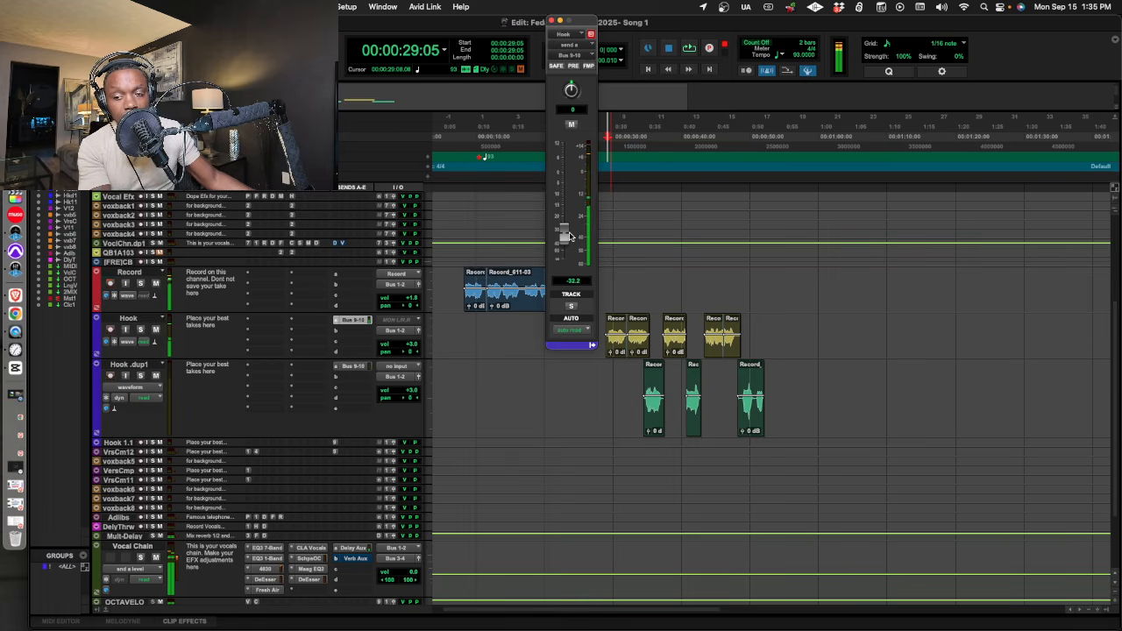
drag(580, 20, 552, 21)
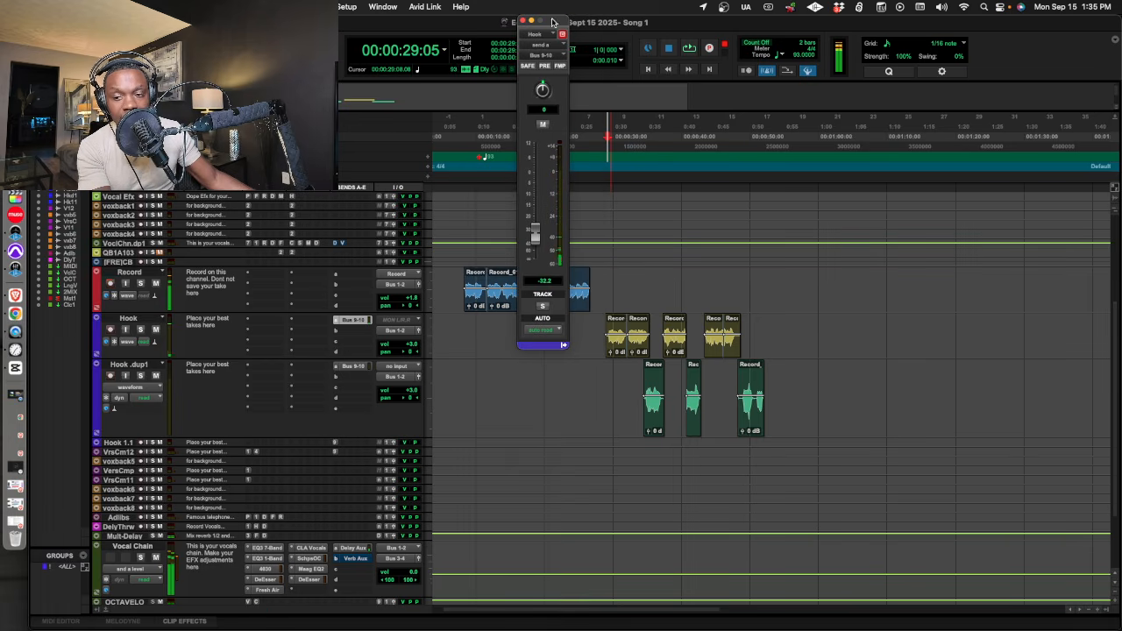
key(space)
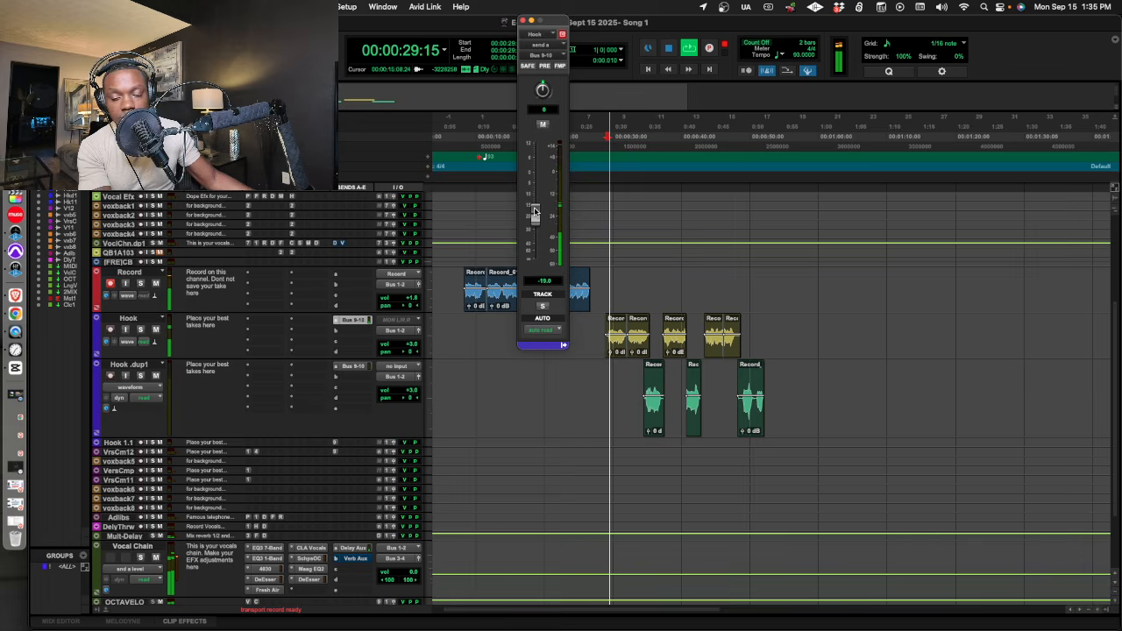
drag(535, 211, 536, 213)
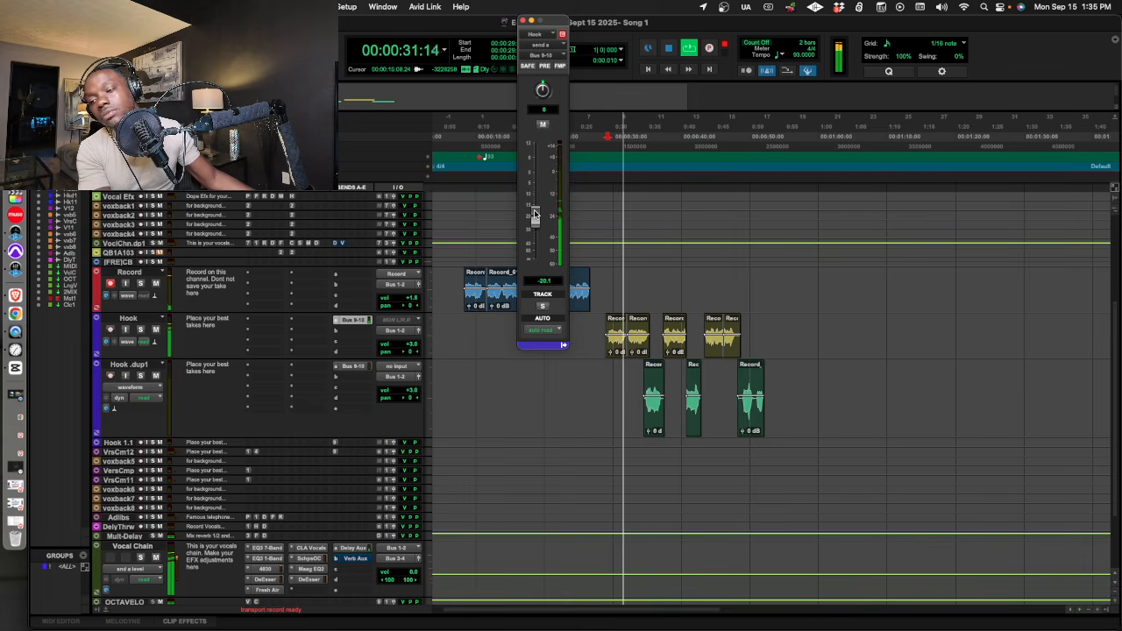
key(space)
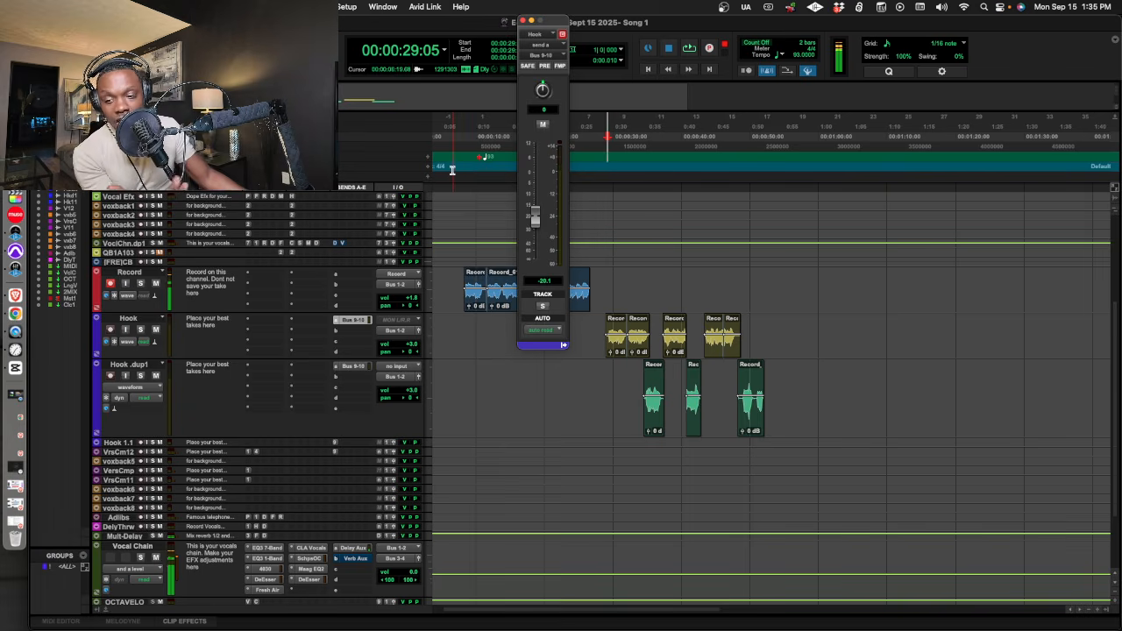
key(space)
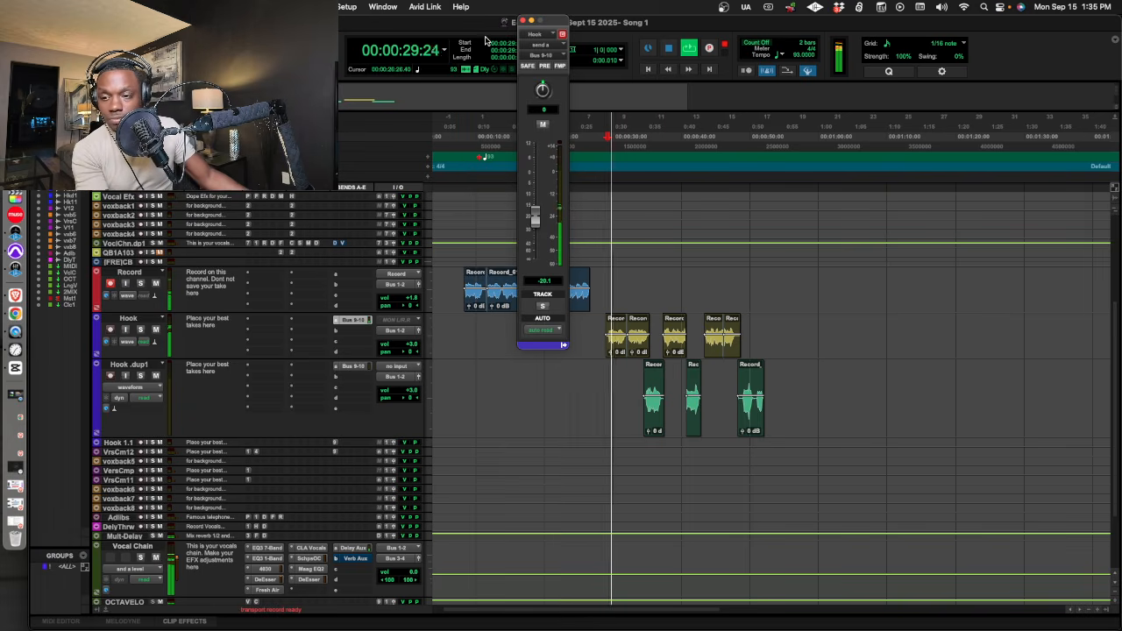
click(522, 20)
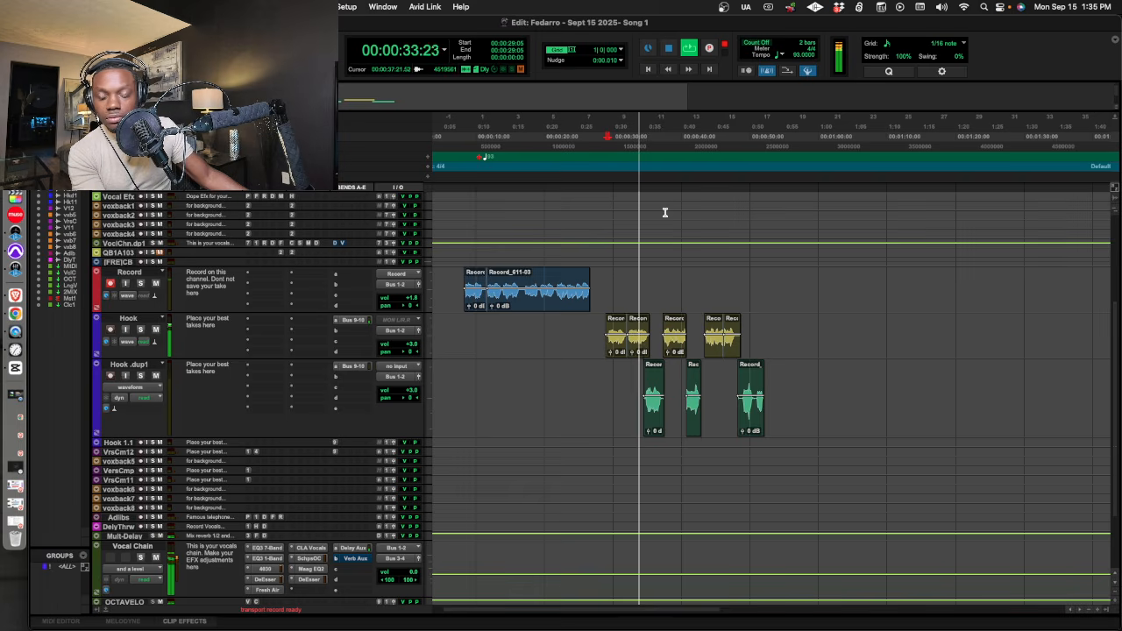
Play back the hook from 00:00:29:05 and record a short ad-lib on the Record track.
key(space)
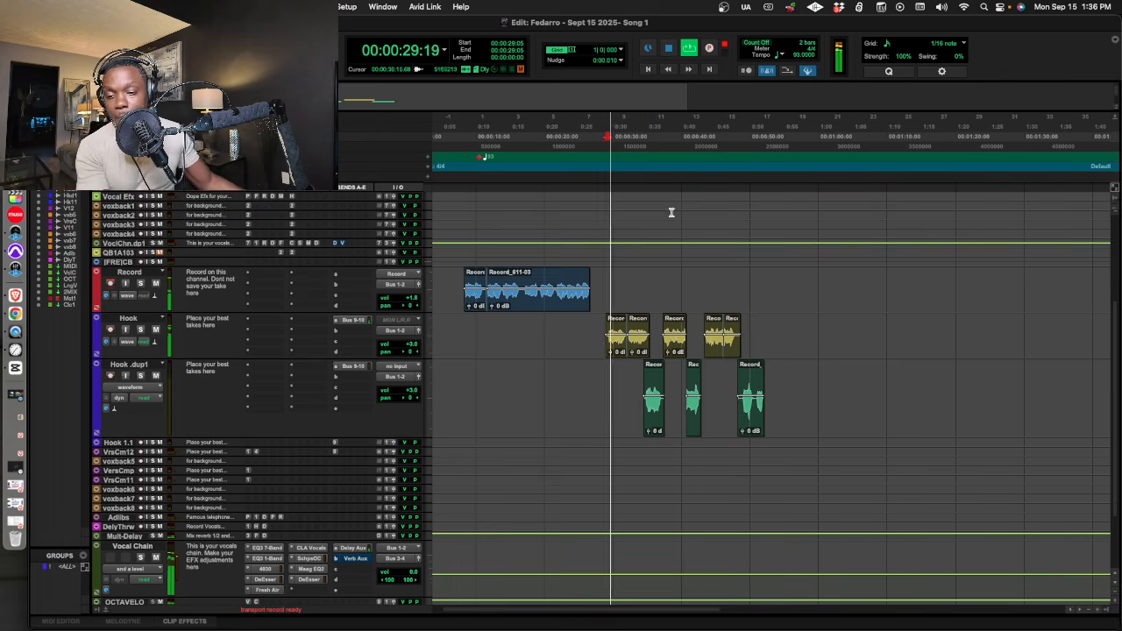
key(space)
key(t)
key(t)
key(space)
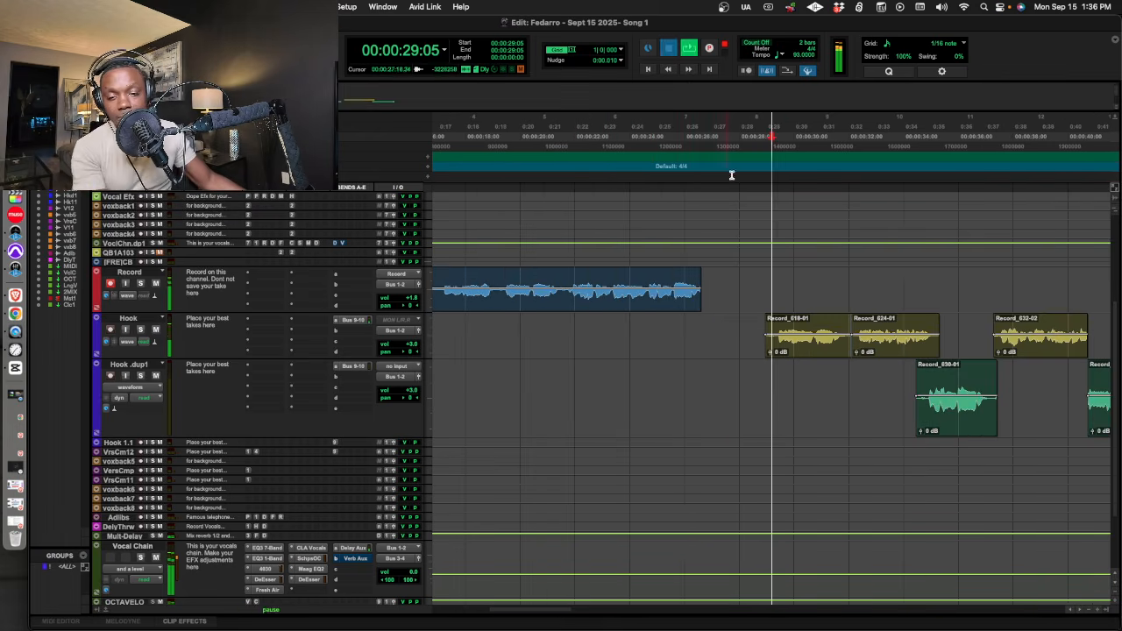
key(super+space)
key(super+space)
key(space)
Re-record the ad-libs on the Record track from 00:00:30:13 as one continuous take.
click(807, 146)
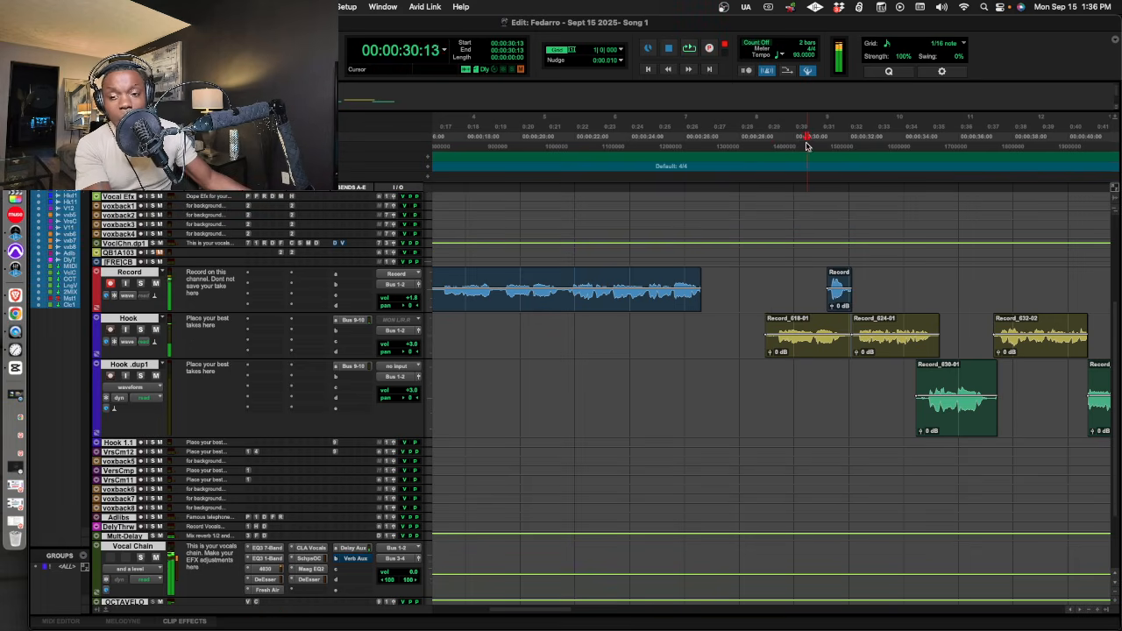
key(super+space)
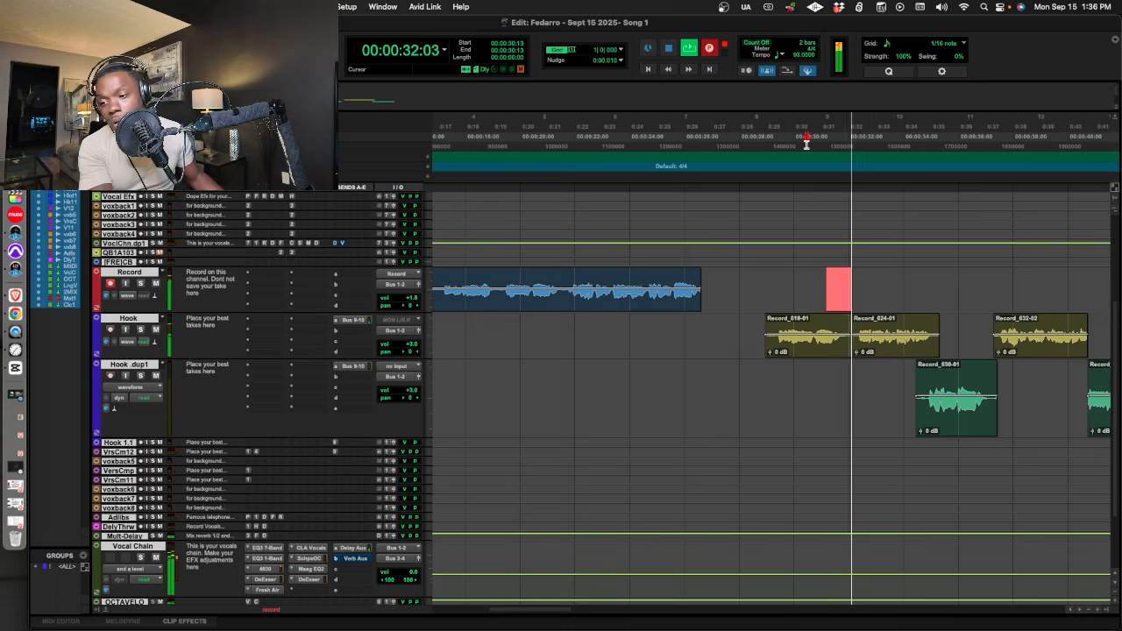
key(r)
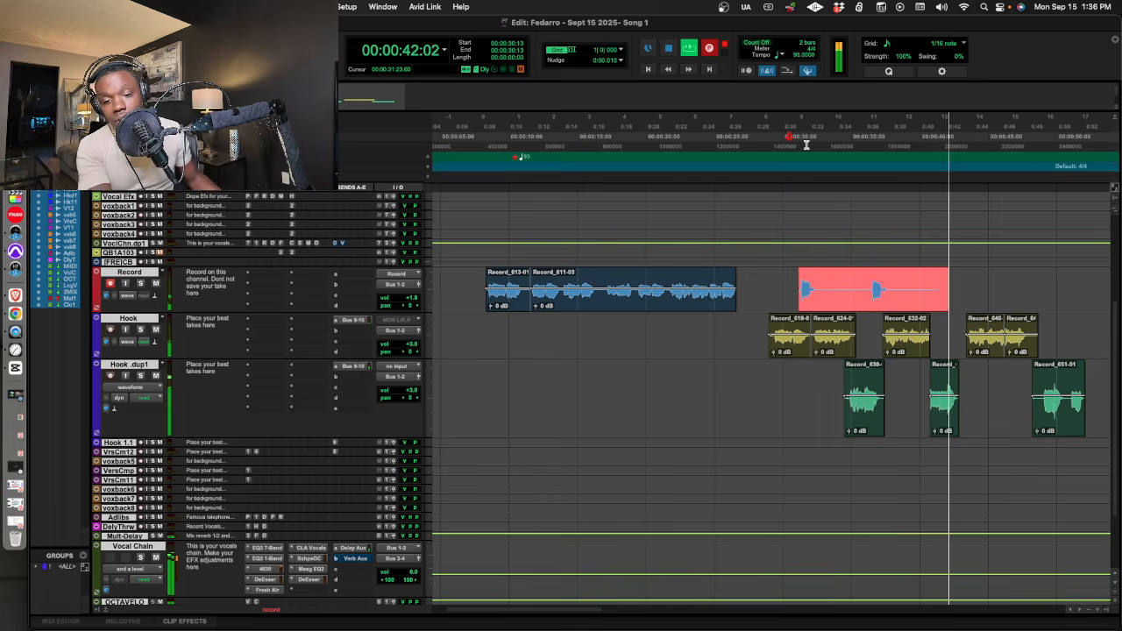
key(space)
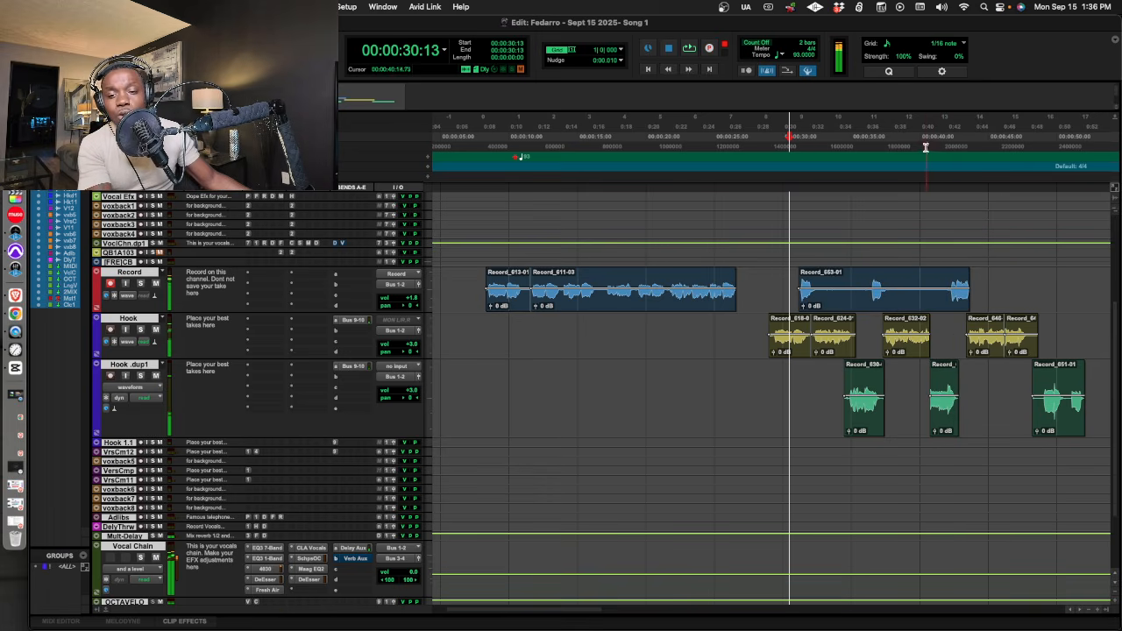
Re-record the closing ad-lib twice on the Record track from 00:00:40:19, running the second take to about 00:00:48:01.
key(super+space)
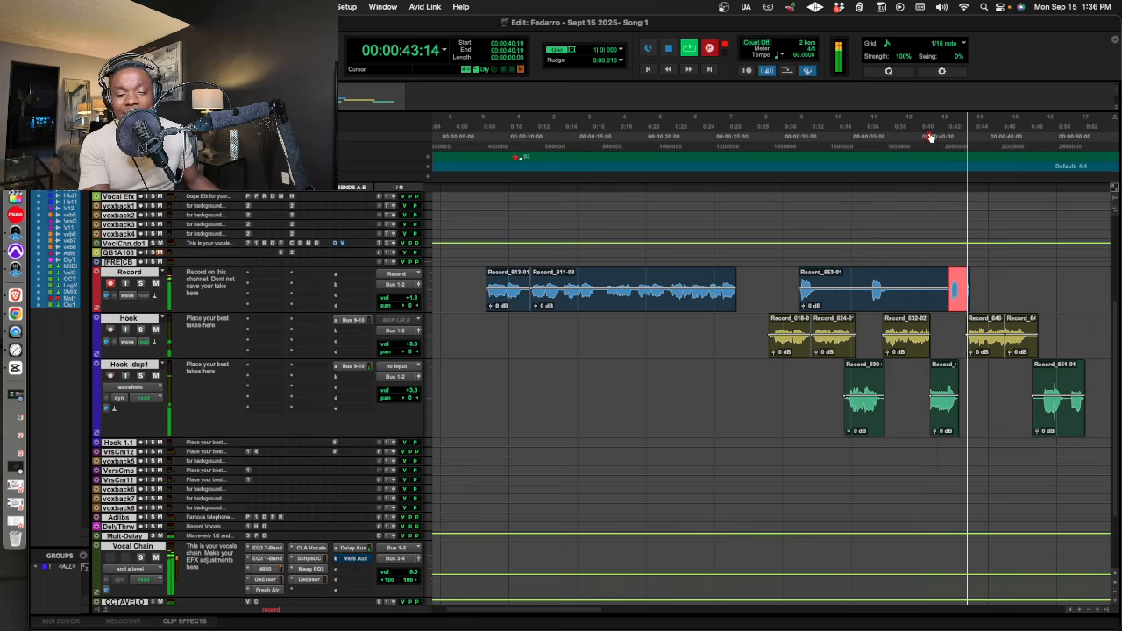
key(space)
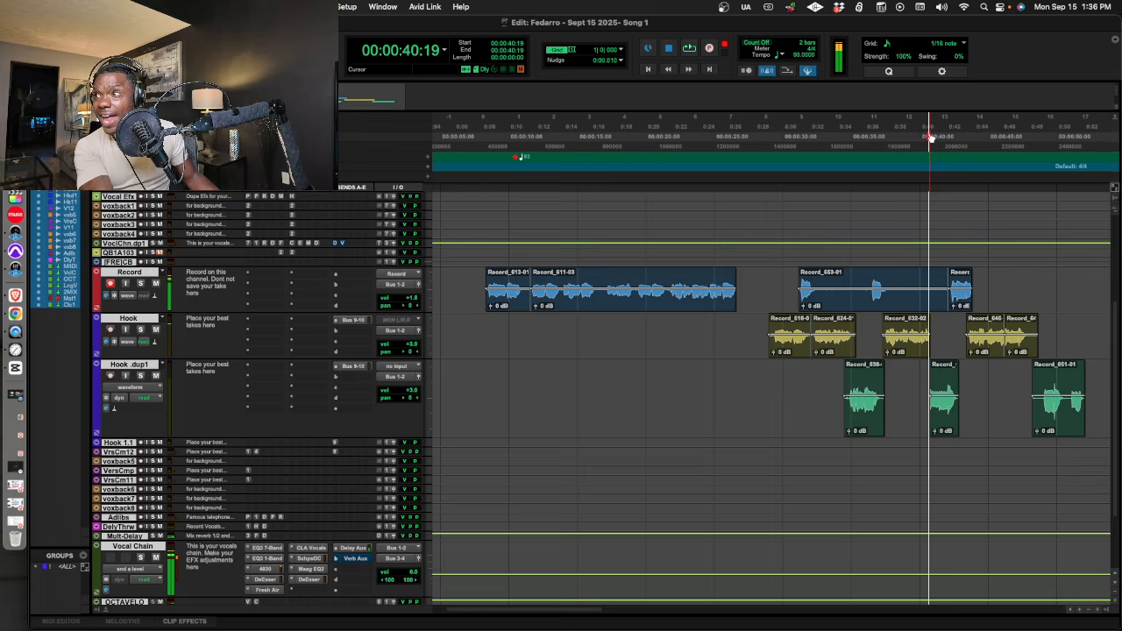
key(super+space)
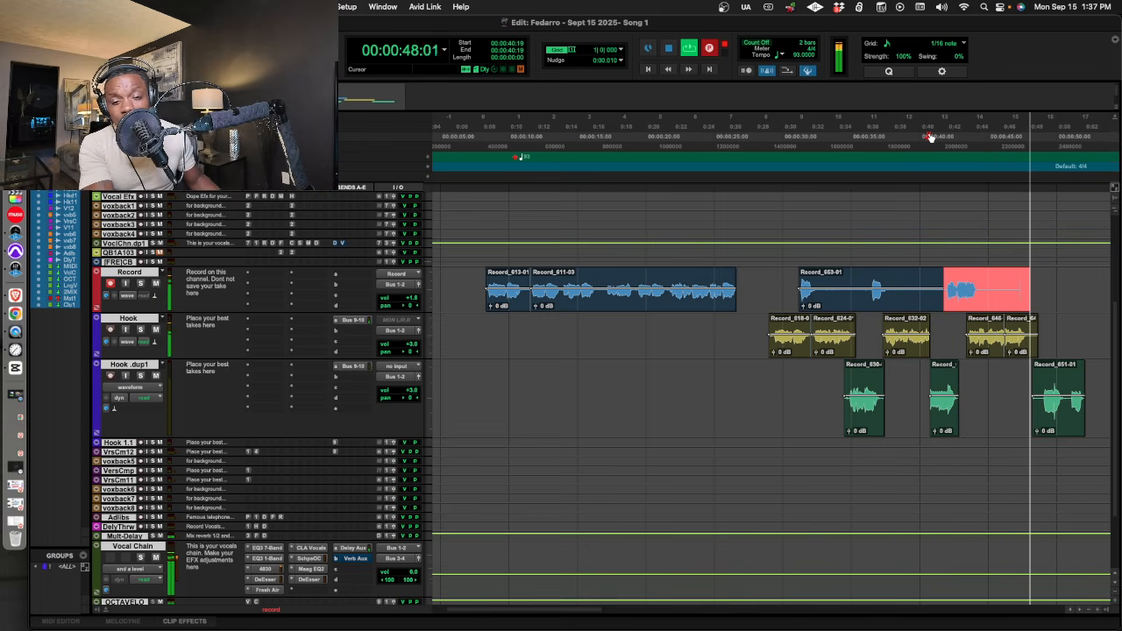
key(space)
Record another ad-lib on the Record track from 00:00:46:08, stopping at about 00:00:52:00.
click(1005, 154)
key(space)
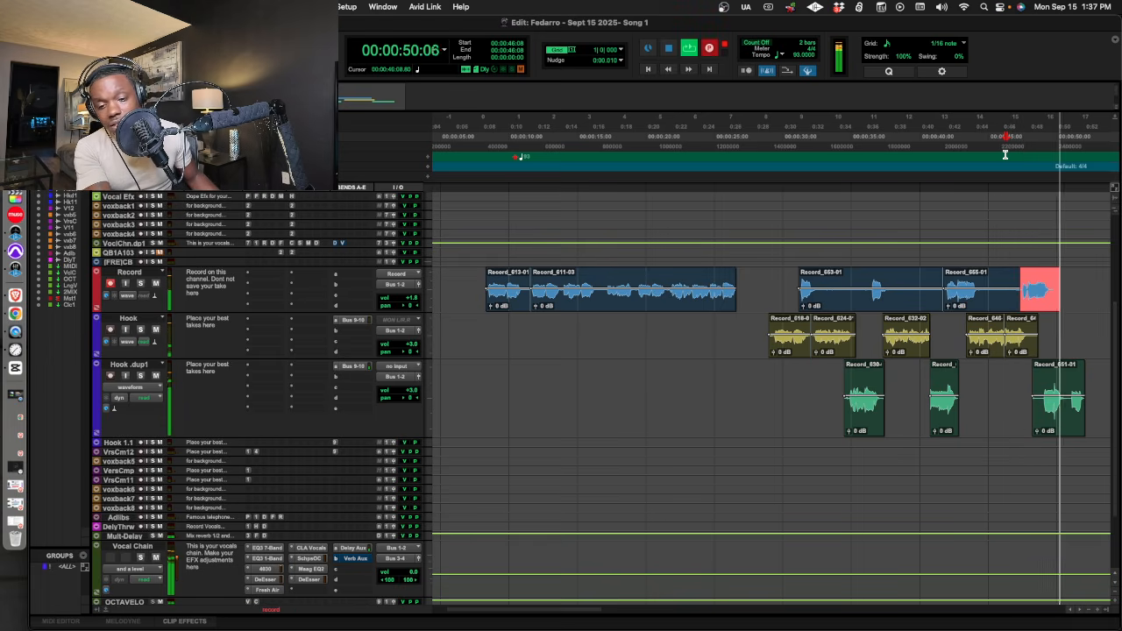
scroll(911, 307, up, 2)
key(space)
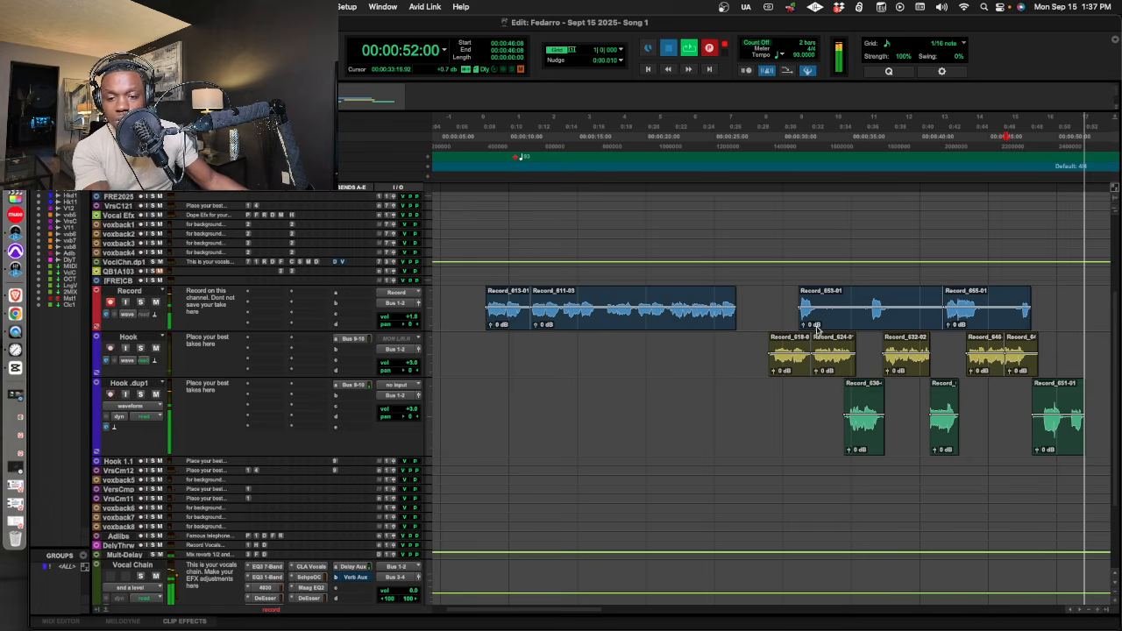
Move the three ad-lib clips spanning 00:00:31:04 to 00:00:51:27 from the Record track to the Vocal Efx track and play them back.
key(space)
click(813, 321)
click(1029, 324)
key(space)
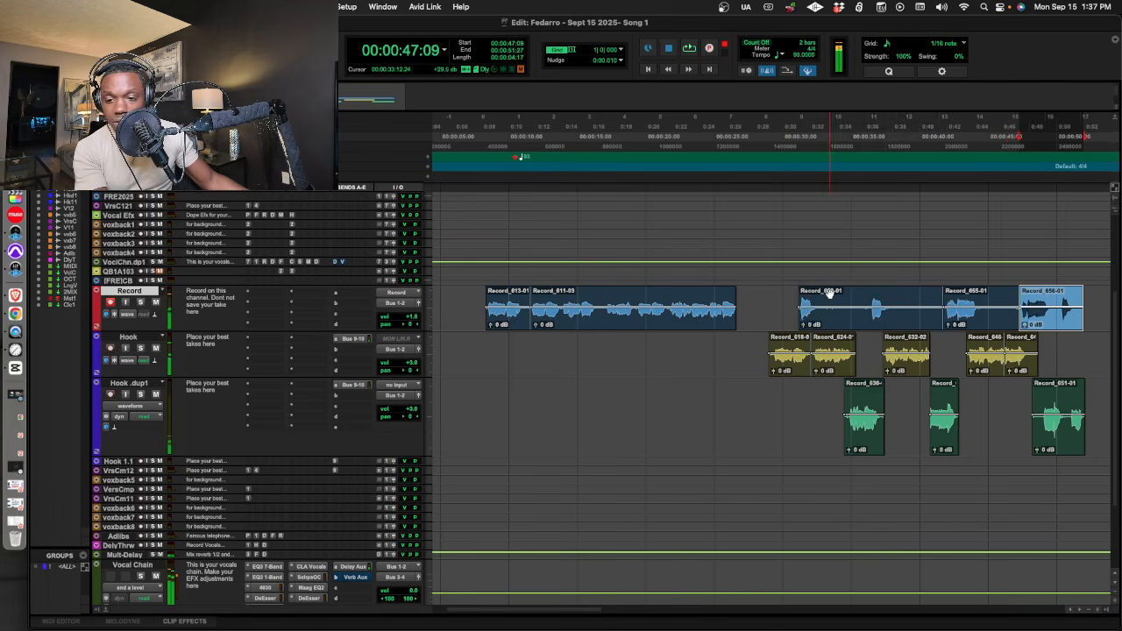
shift+click(833, 294)
shift+click(992, 295)
shift+click(1042, 298)
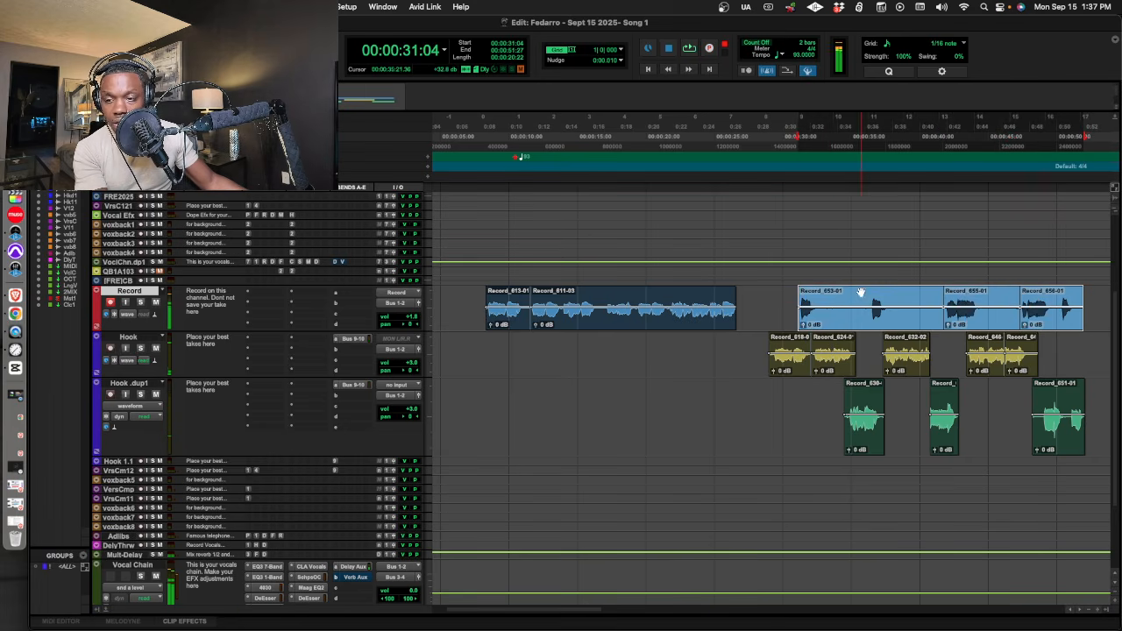
drag(861, 292, 859, 220)
key(space)
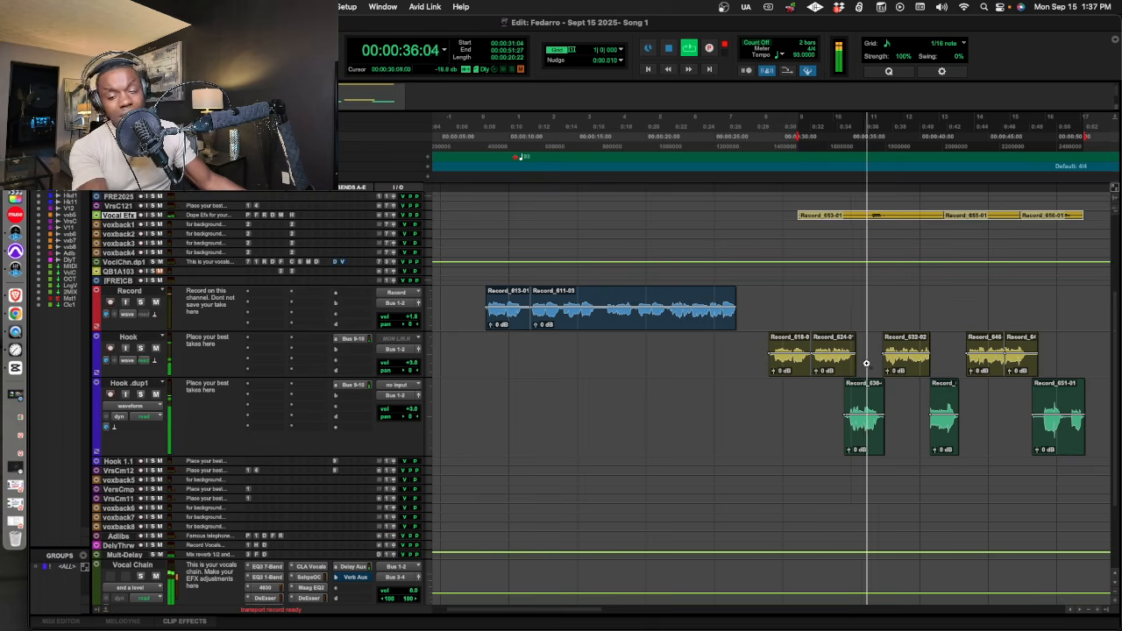
key(space)
Record a short backing phrase on the Record track from 00:00:33:27 and move its clip to the voxback3 track.
click(836, 196)
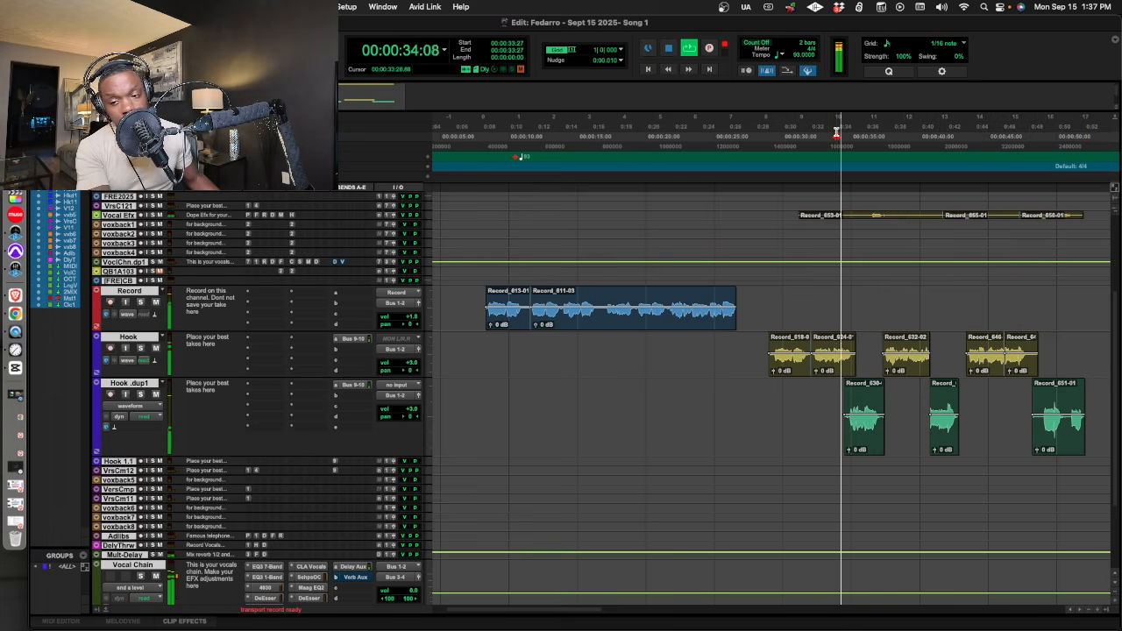
key(super+space)
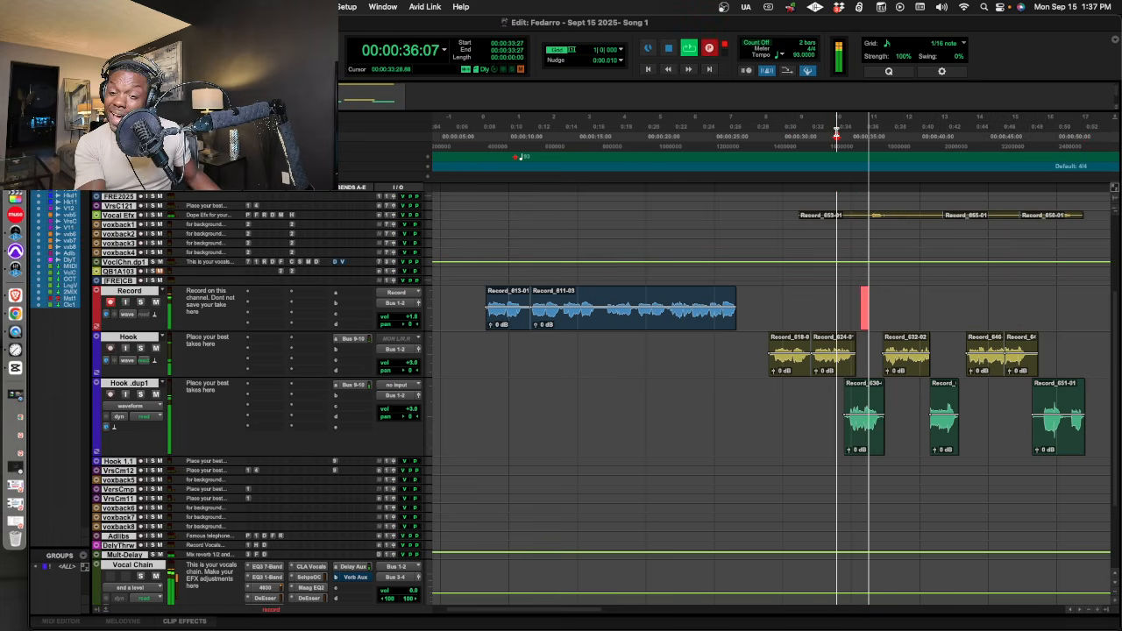
key(space)
key(space)
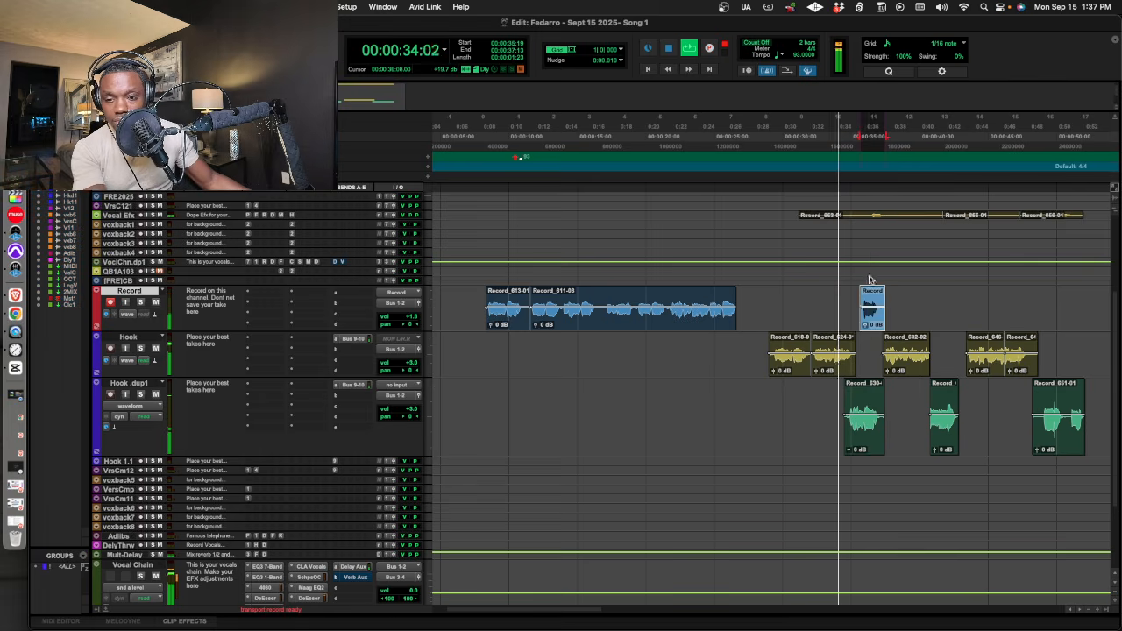
drag(870, 290, 873, 236)
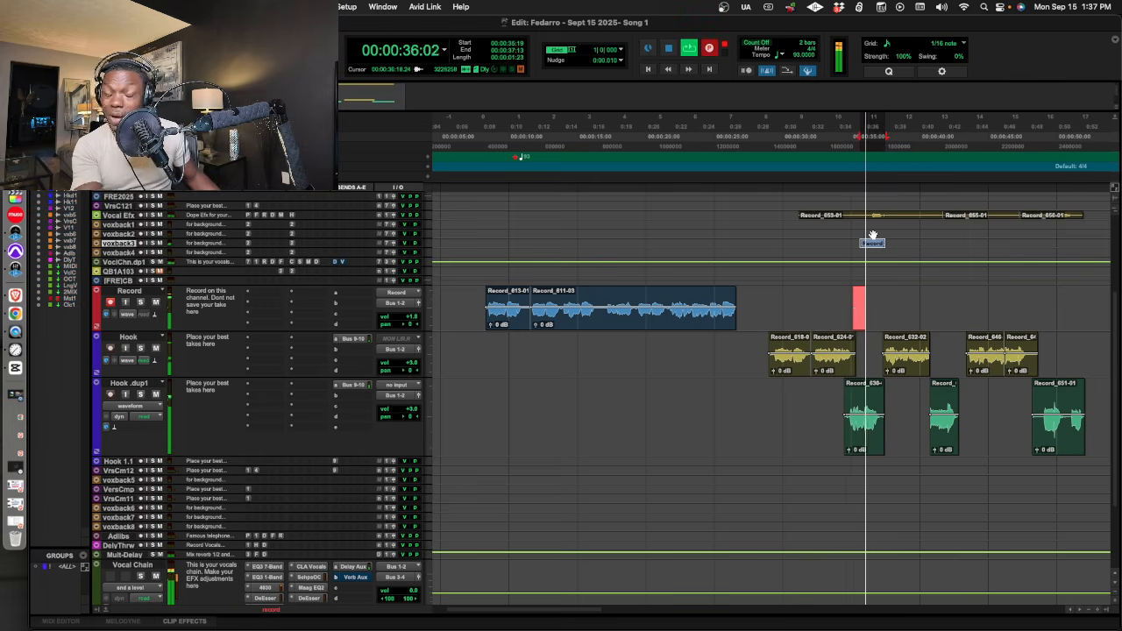
Record a second take of the backing phrase, move it to the voxback4 track, and play both backing clips from 00:00:34:25.
key(space)
key(space)
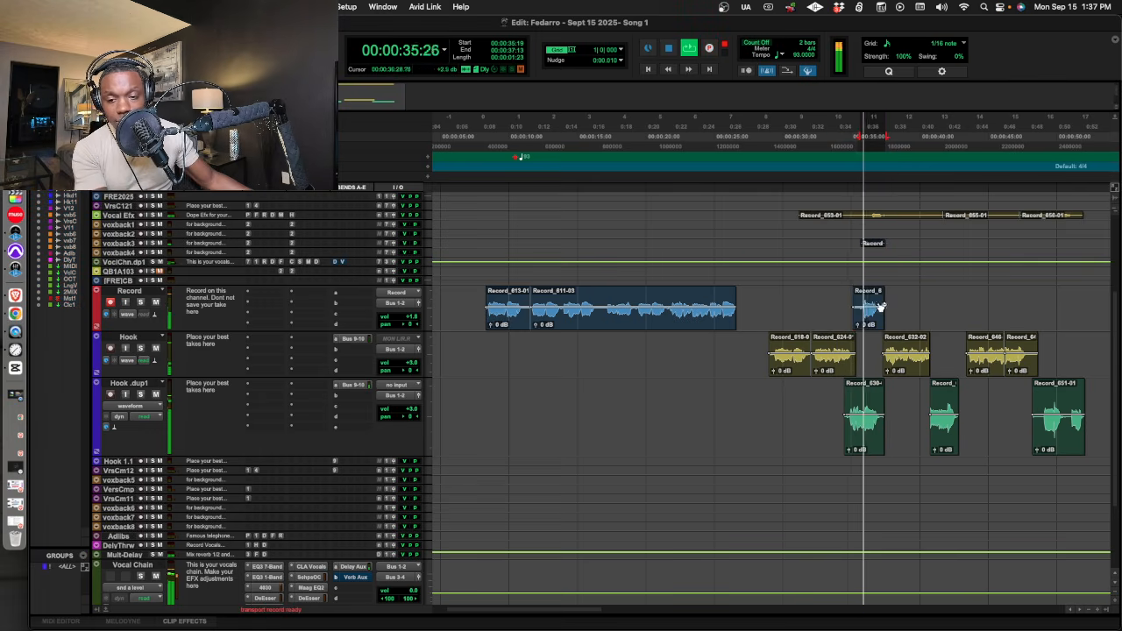
drag(881, 259, 878, 256)
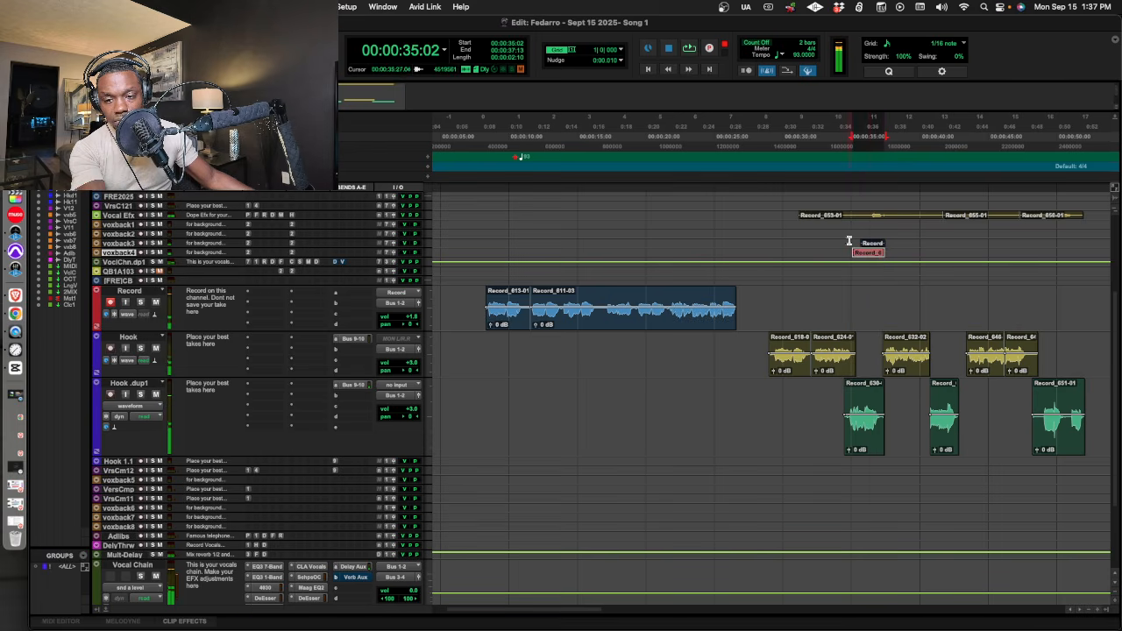
key(space)
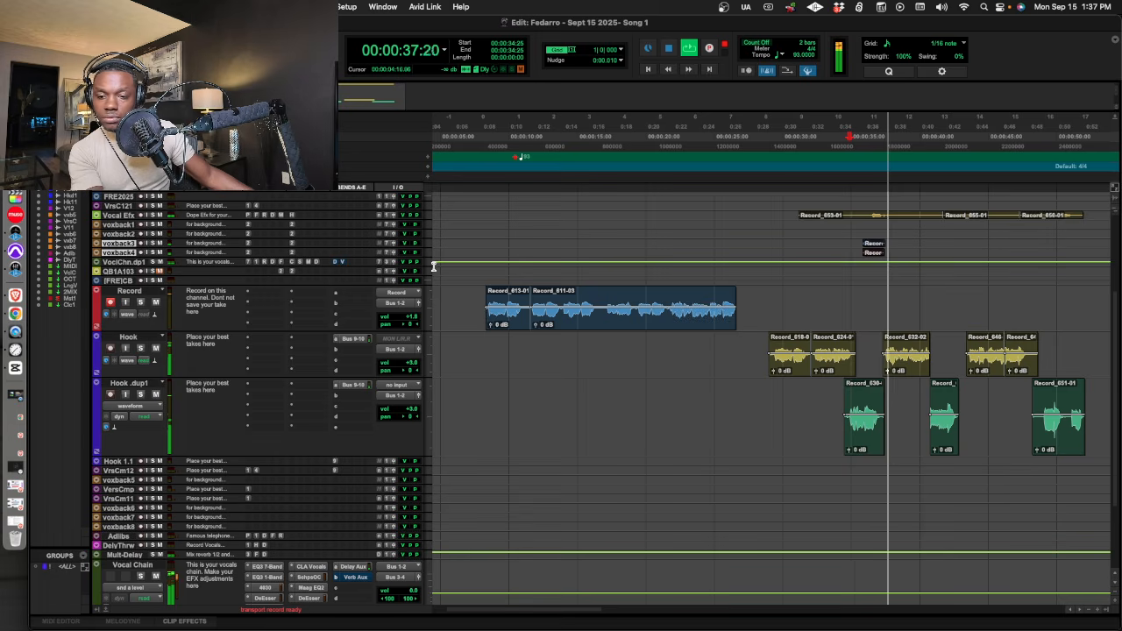
key(space)
Try to record another phrase on the Record track from 00:00:36:28, undo the recording, and play back from 00:00:39:10.
click(880, 141)
key(space)
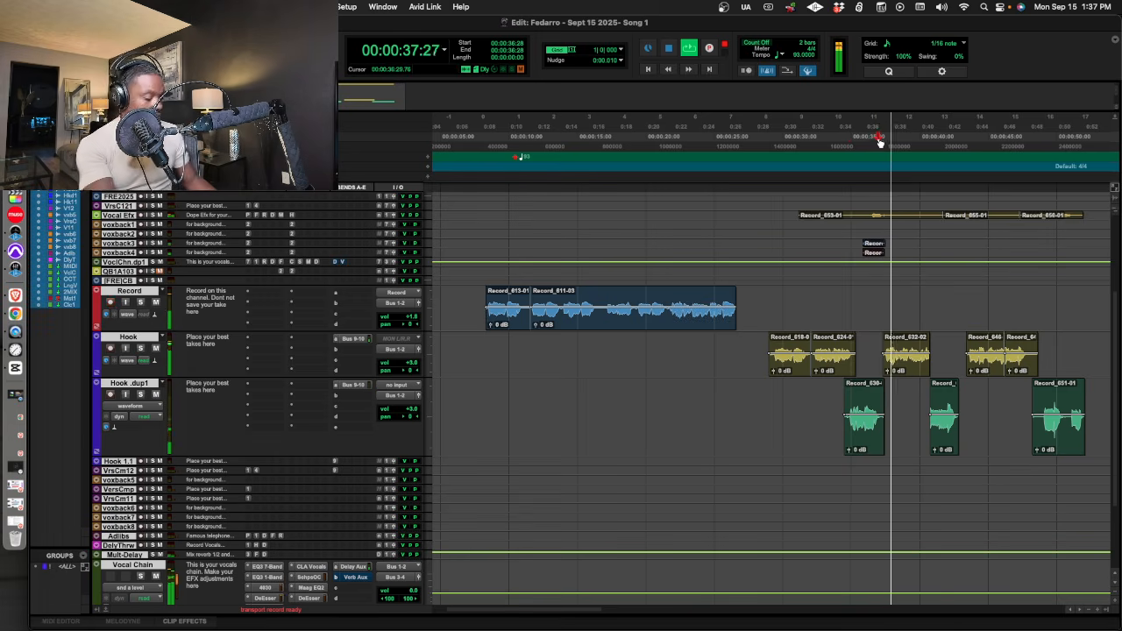
key(space)
key(space)
key(super+space)
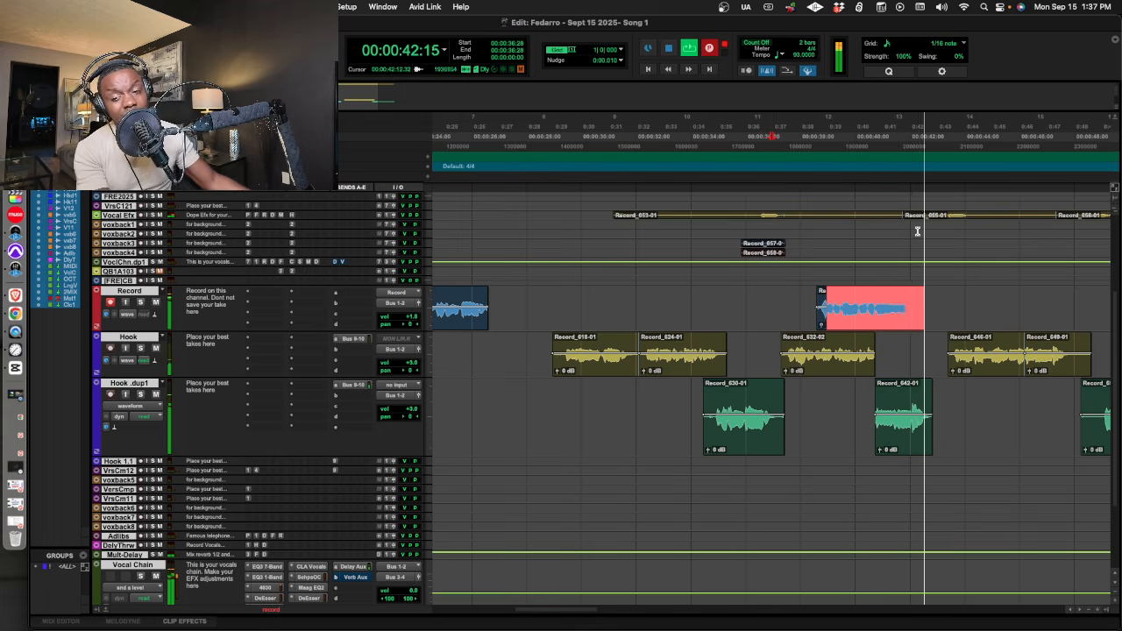
key(space)
key(super+z)
key(space)
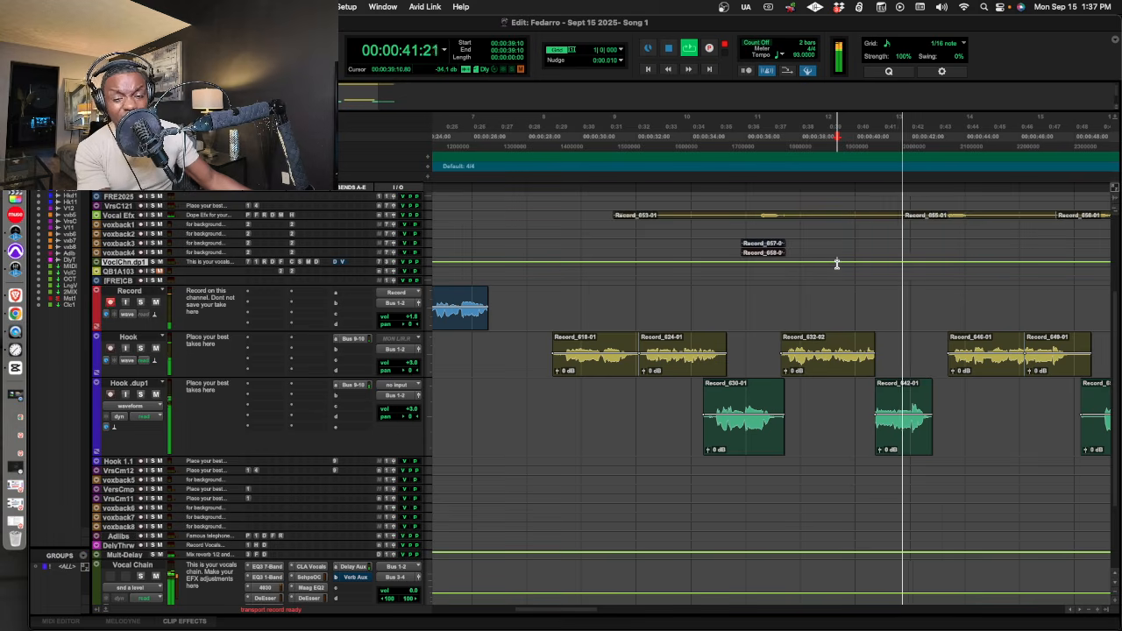
Record a phrase on the Record track from 00:00:39:05, retake it, and move the second take's clip to the VrsCmp1.2.dp1 track.
click(833, 184)
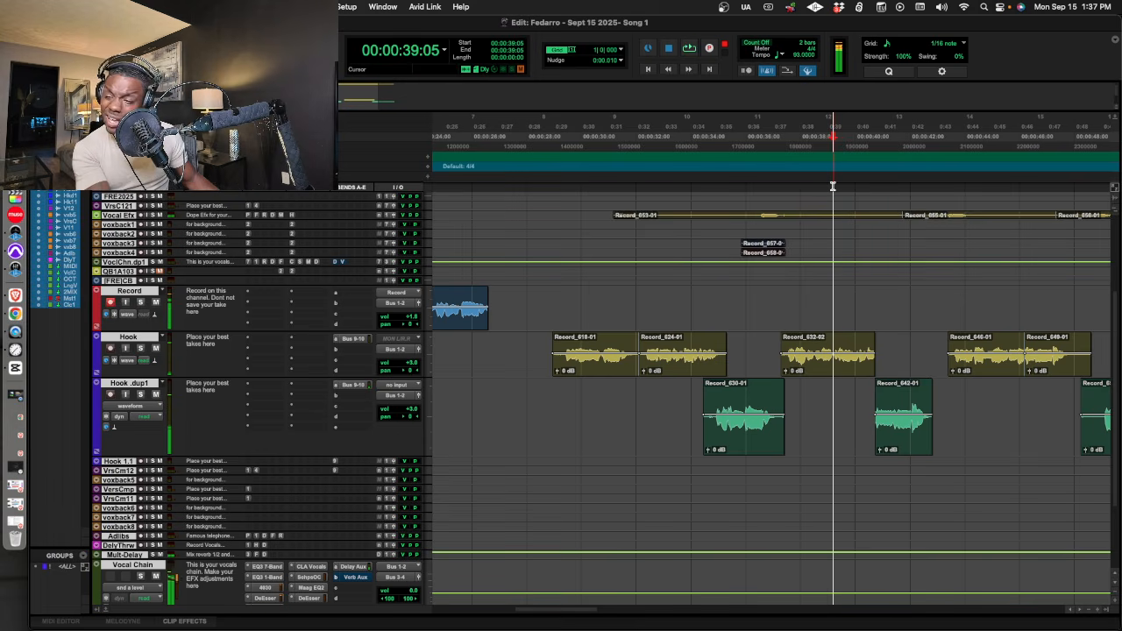
key(space)
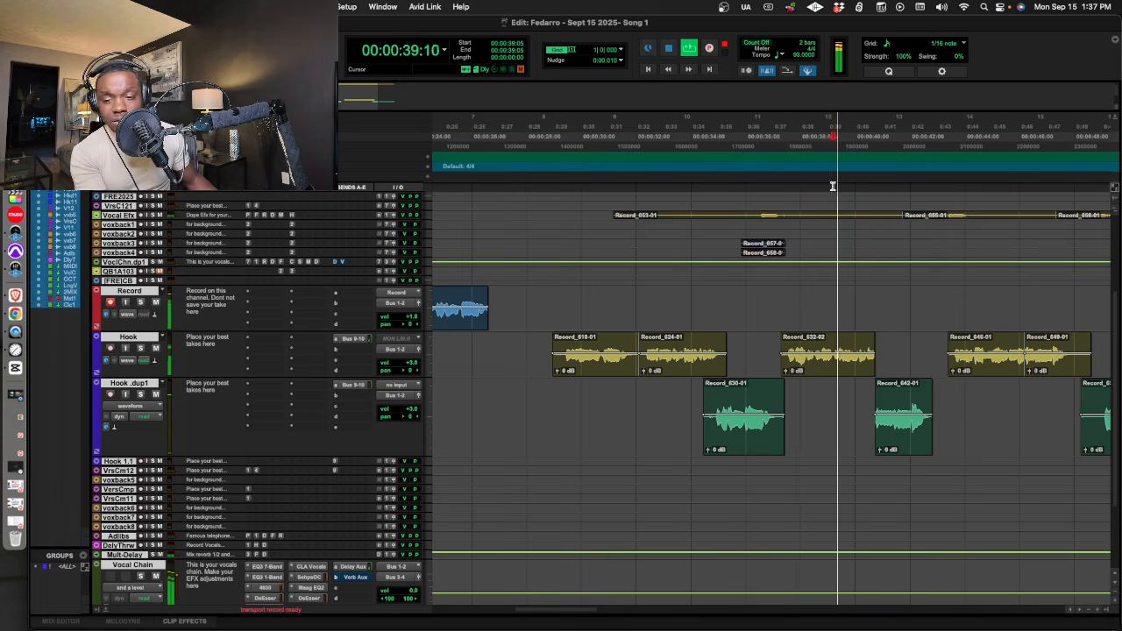
key(space)
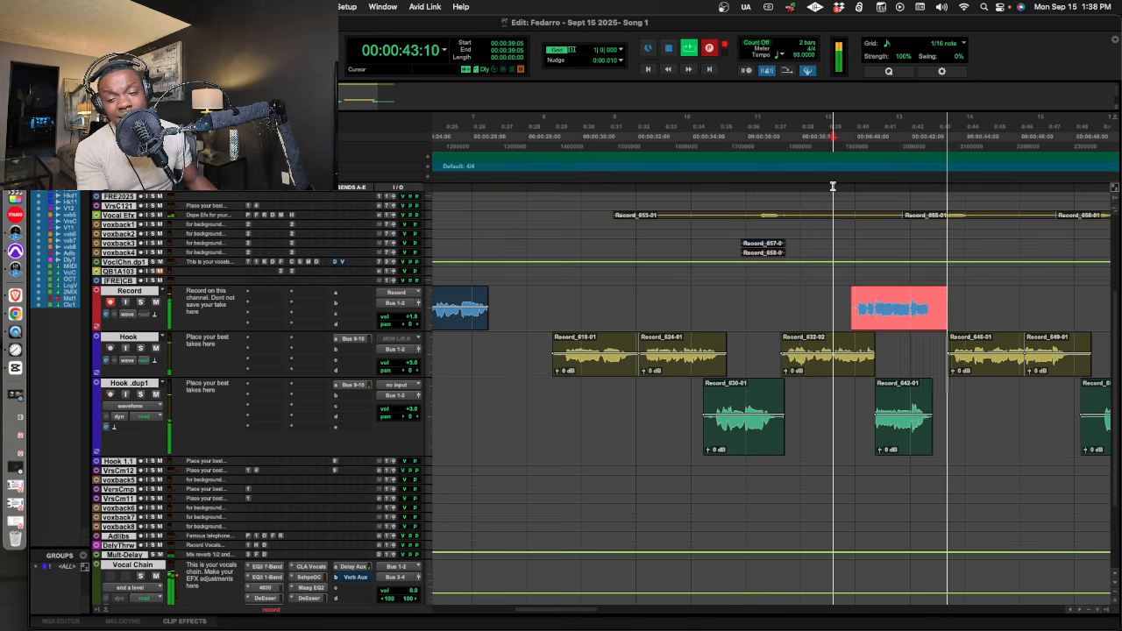
key(space)
key(space)
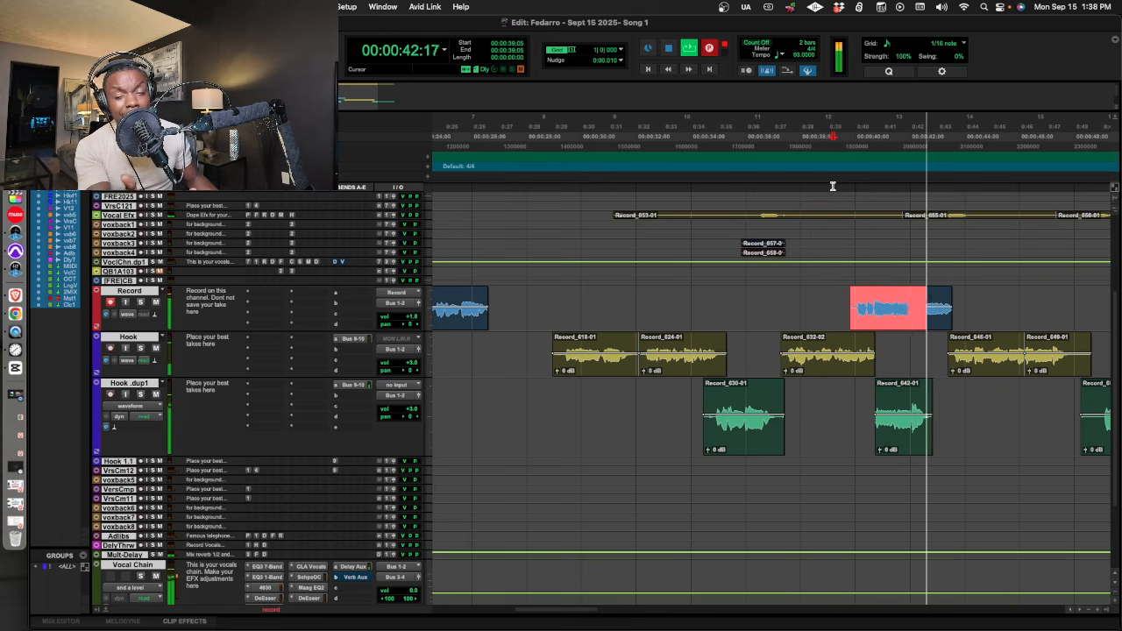
key(space)
drag(864, 300, 863, 225)
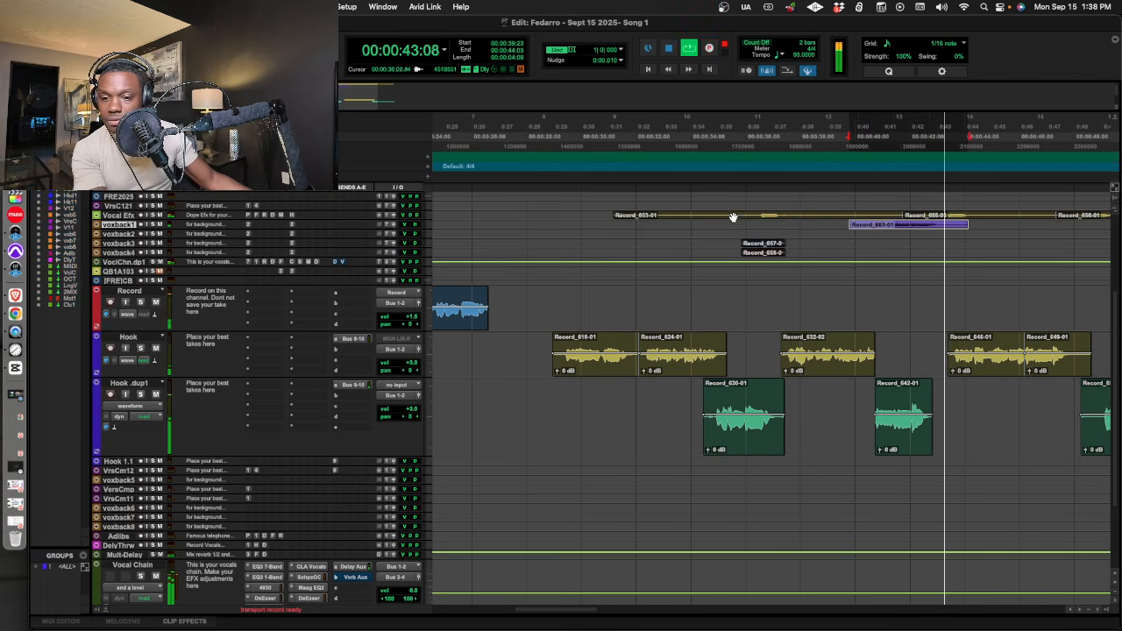
drag(866, 226, 866, 206)
Play back the moved phrase, enlarge the VrsCmp1.2.dp1 track, and set its volume to -11.3 dB.
key(space)
key(space)
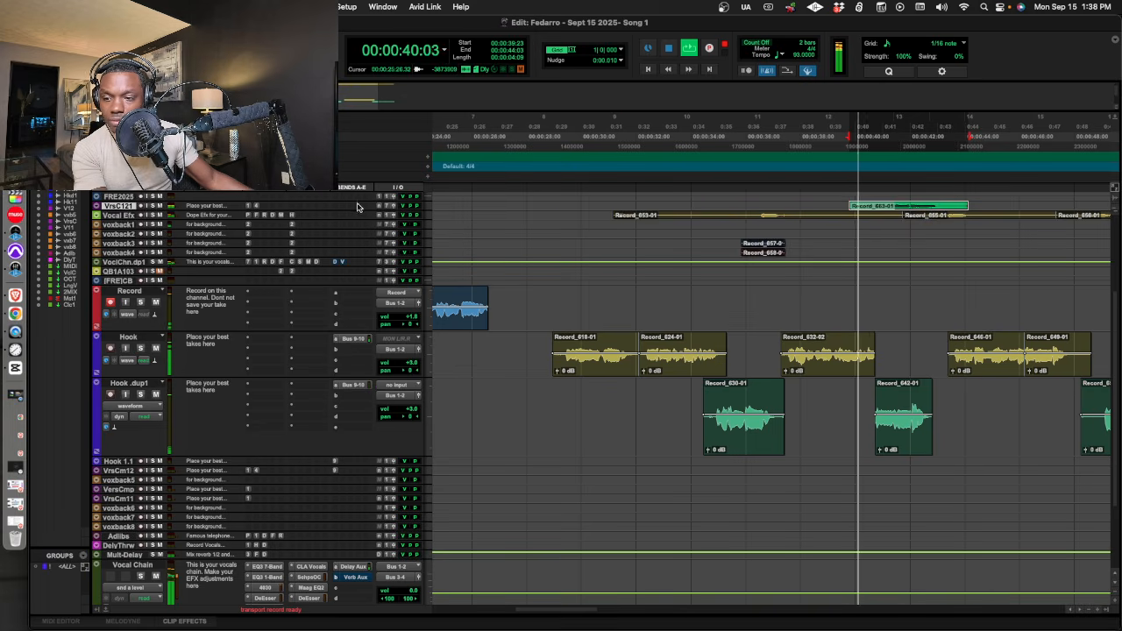
key(ctrl+Up)
key(ctrl+Up)
key(ctrl+Up)
drag(393, 233, 394, 241)
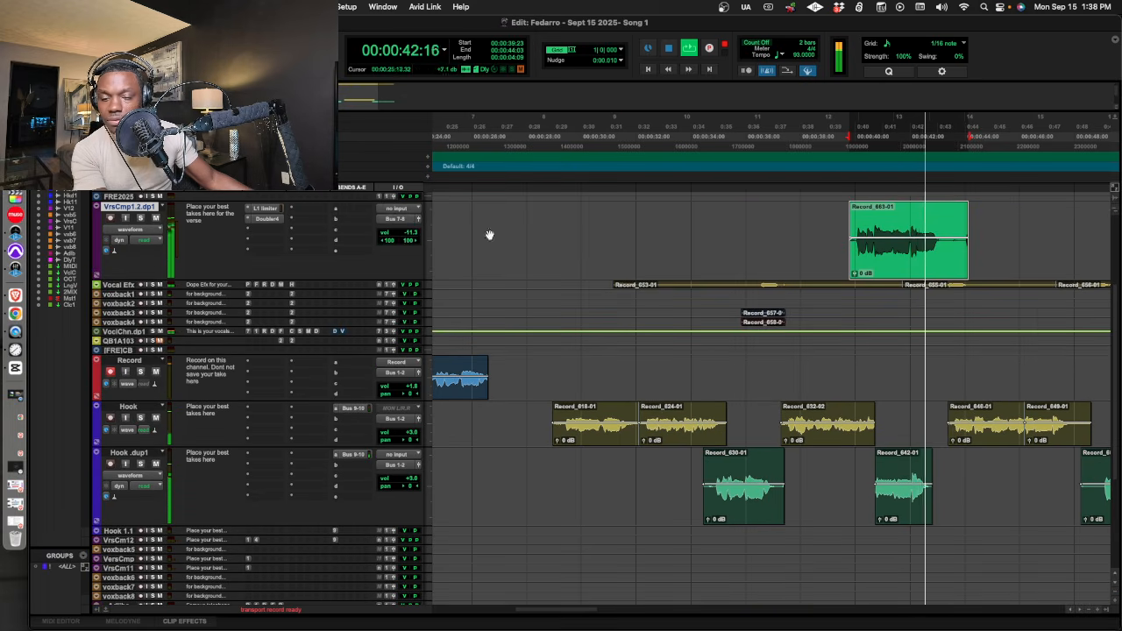
Trim the tail of the phrase clip on VrsCmp1.2.dp1 and clear the Vocal Efx audio between about 00:00:42 and 00:00:44.
click(947, 251)
drag(970, 258, 928, 288)
key(BackSpace)
key(space)
key(BackSpace)
Record a replacement ad-lib from 00:00:41:07, retake it, and move the new clip into the gap on the Vocal Efx track.
click(888, 285)
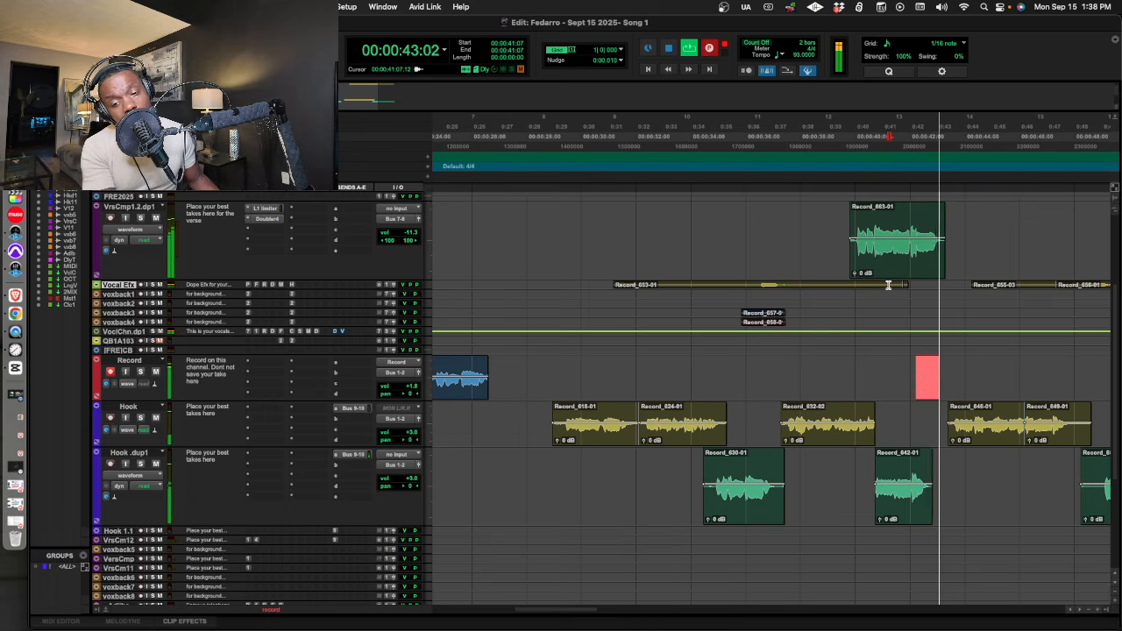
key(space)
key(space)
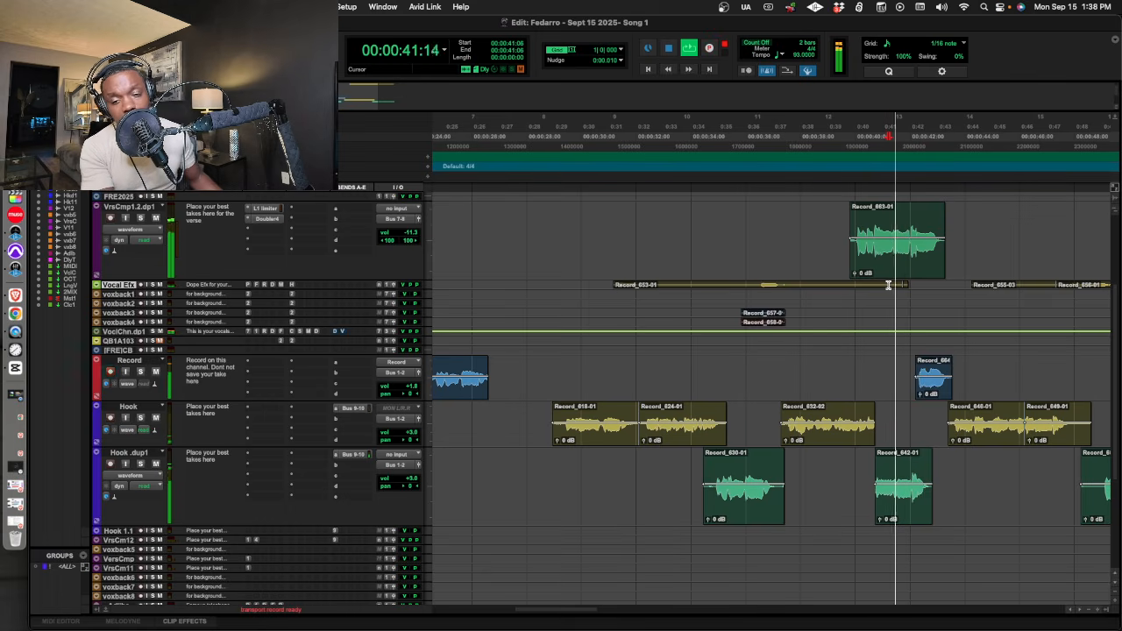
key(super+space)
key(space)
key(space)
drag(945, 384, 948, 288)
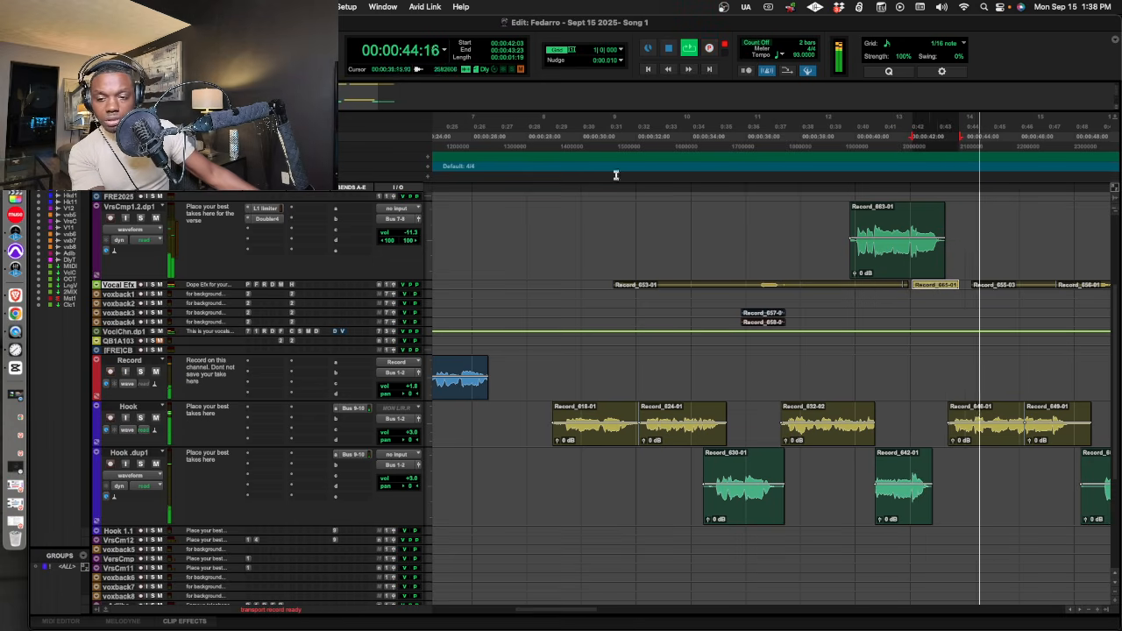
Enlarge the Vocal Efx track and delete the silent stretches between its ad-libs from about 00:00:32 to 00:00:47.
click(541, 138)
drag(313, 288, 810, 395)
drag(651, 324, 747, 354)
key(Delete)
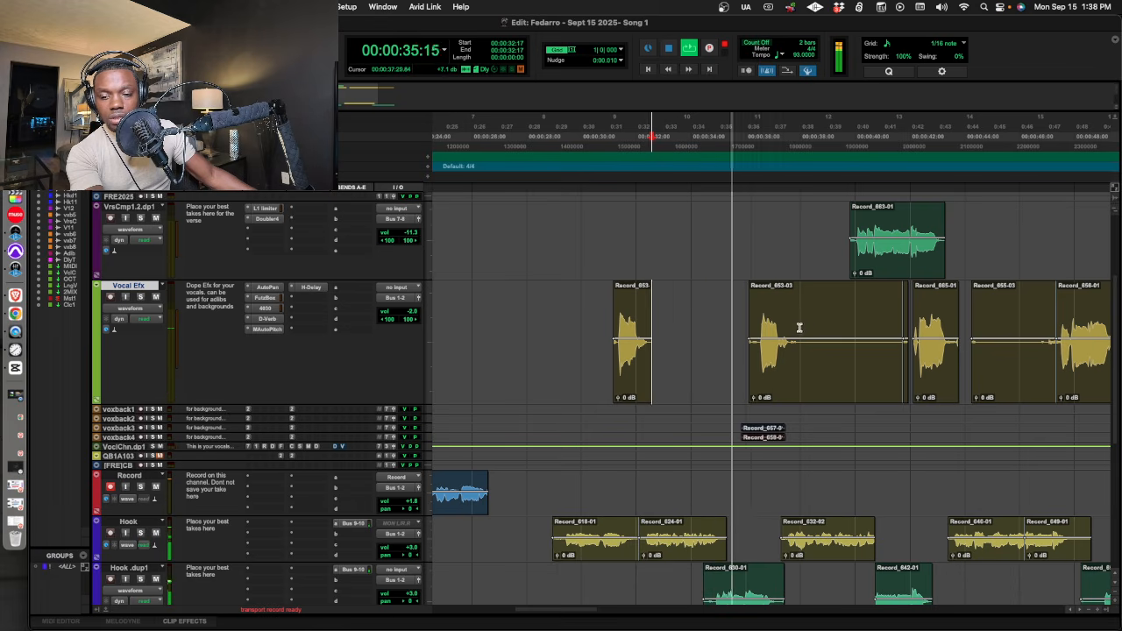
drag(801, 326, 1053, 350)
key(Delete)
key(Delete)
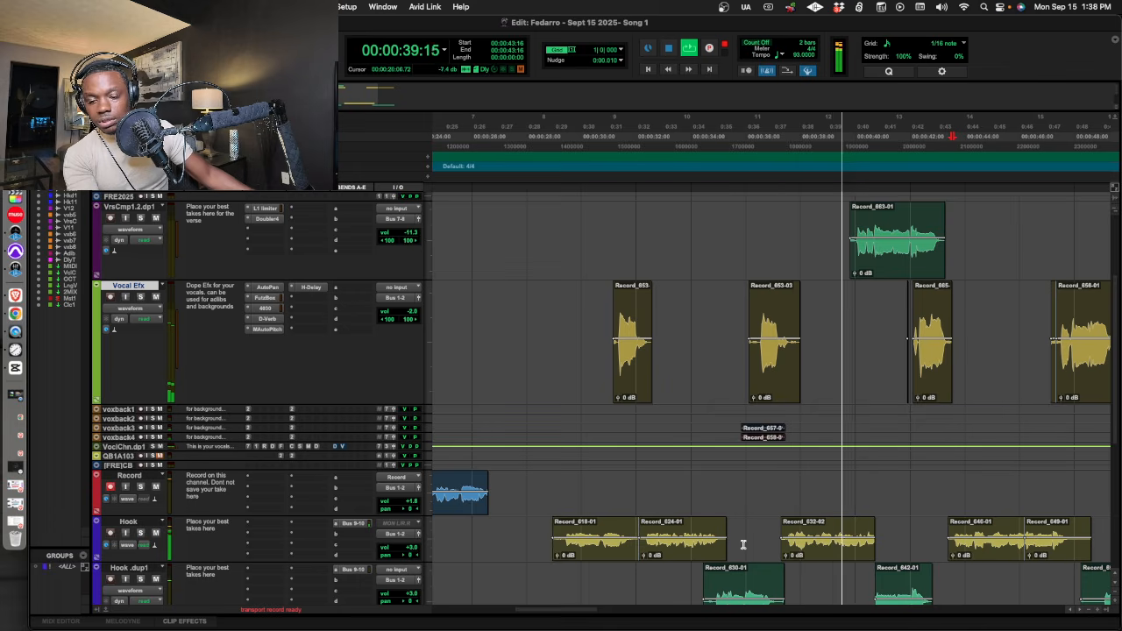
Set the VrsCmp1.2.dp1 volume to -12.0 dB and cut the silence out of the last Vocal Efx clip.
drag(544, 609, 561, 609)
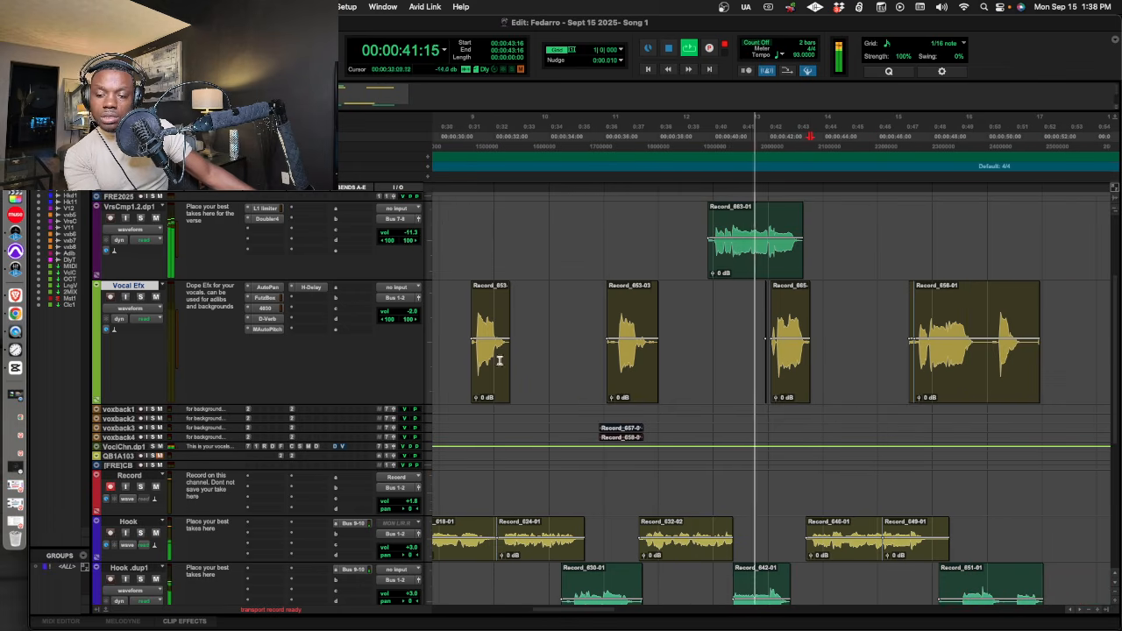
drag(415, 237, 416, 239)
scroll(862, 496, down, 1)
drag(980, 350, 996, 366)
key(Delete)
key(space)
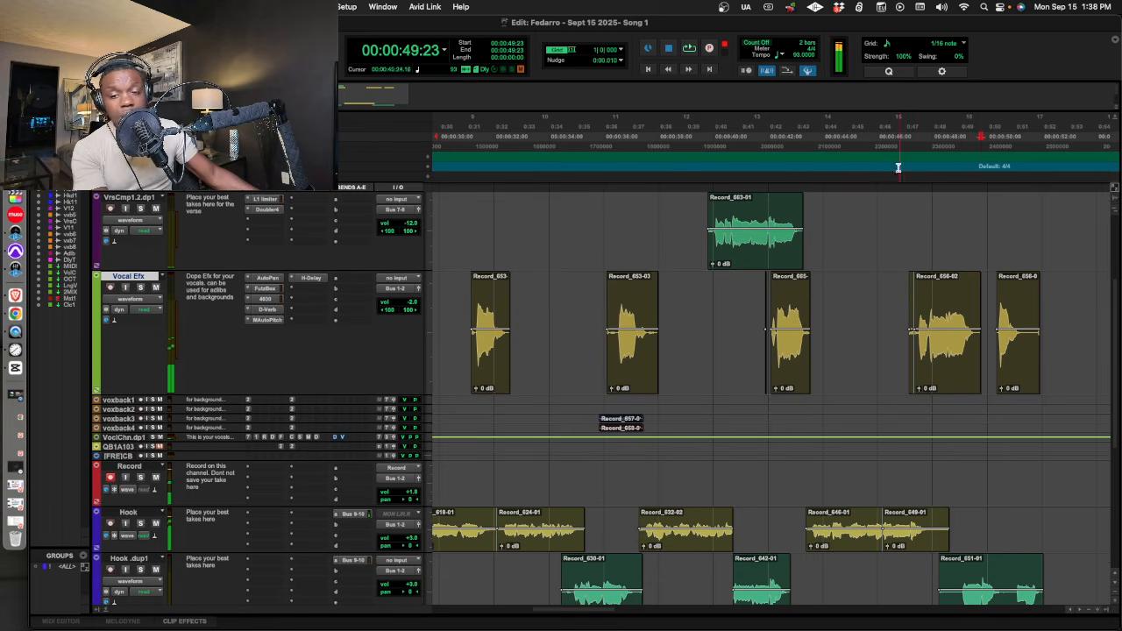
Record a second phrase on the Record track from 00:00:45:13 and retake it.
click(862, 147)
key(space)
key(super+space)
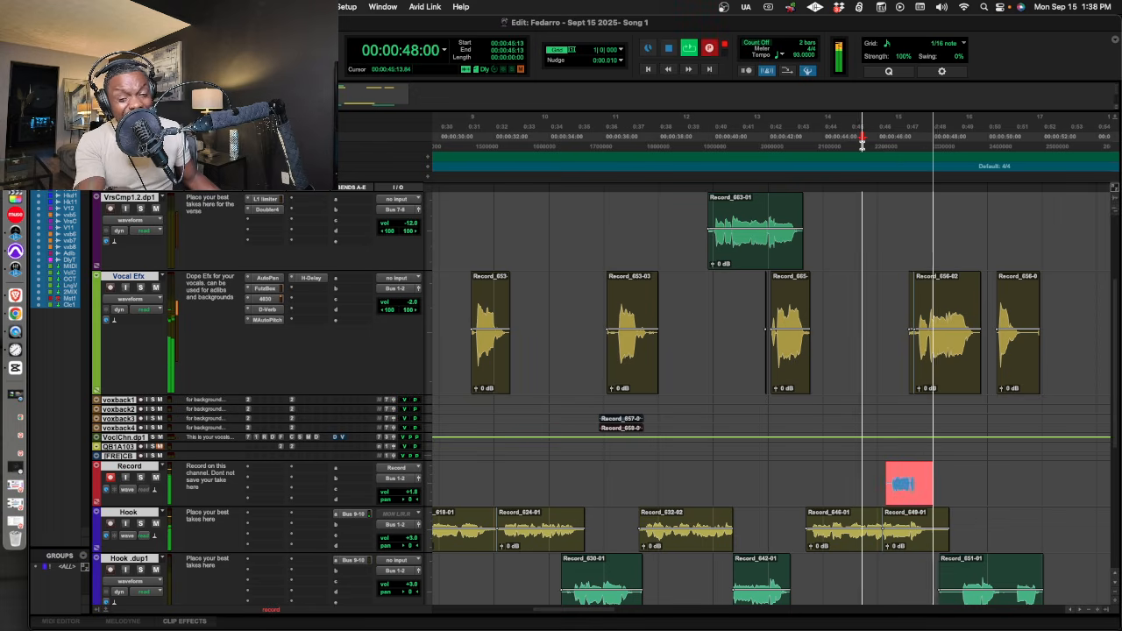
key(space)
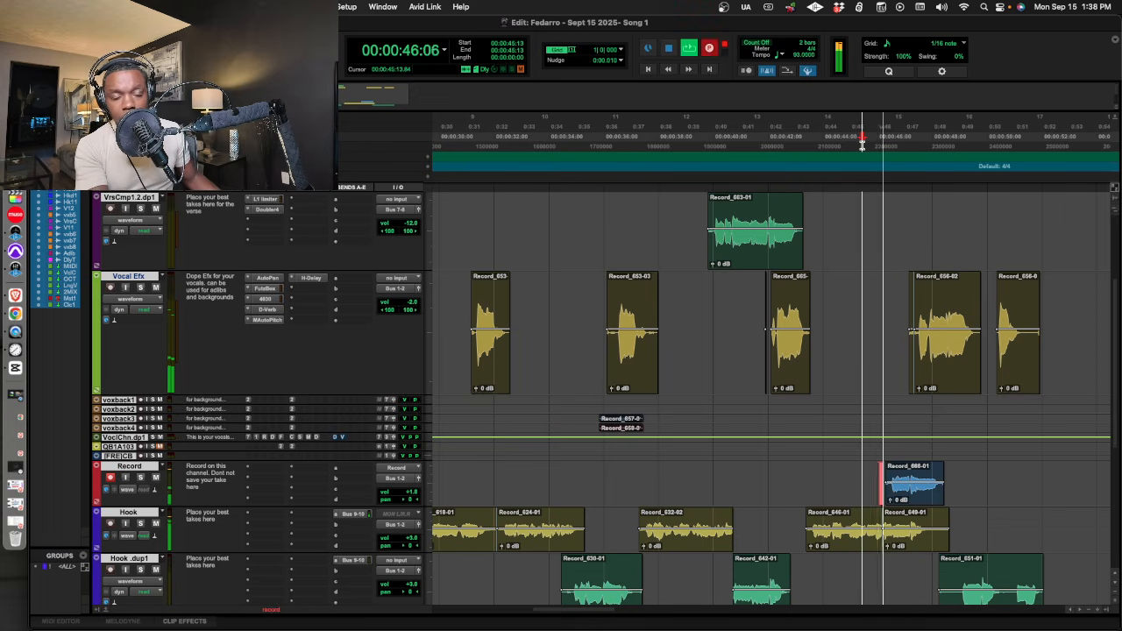
key(super+space)
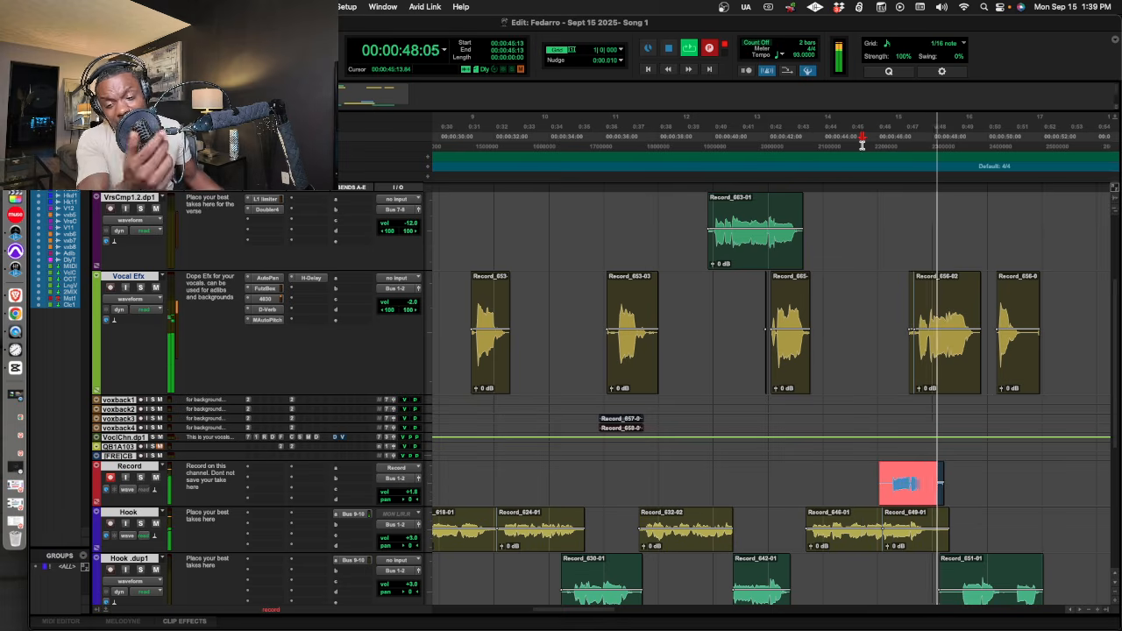
click(811, 473)
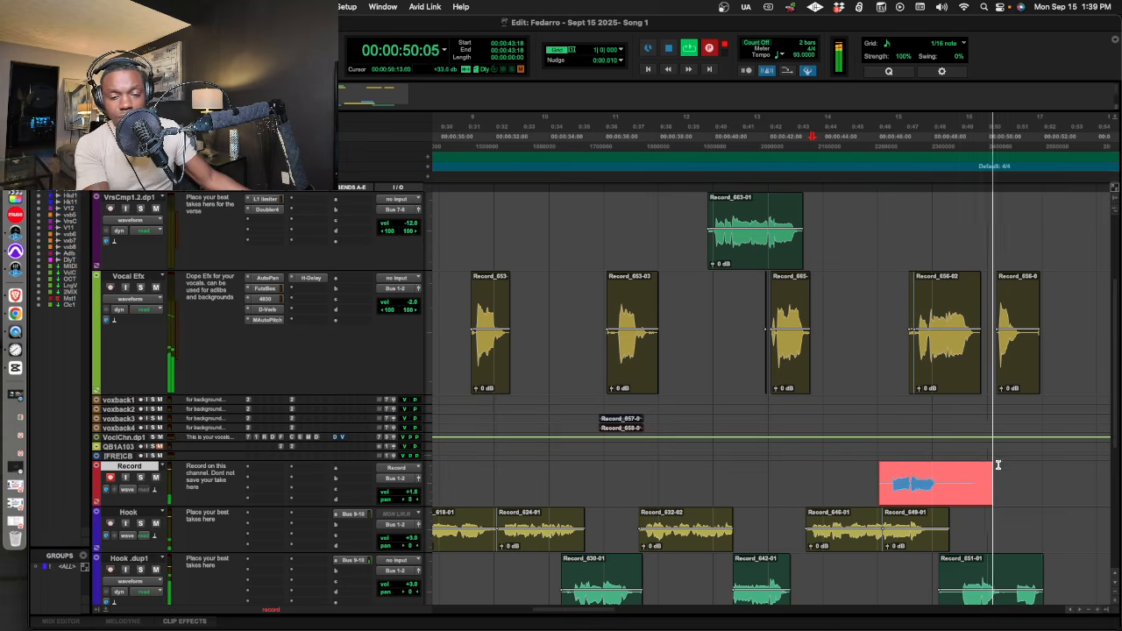
key(space)
key(space)
Move the new phrase clip to the VrsCmp1.2.dp1 track at its recorded time and trim the silence from both ends.
drag(926, 463, 907, 246)
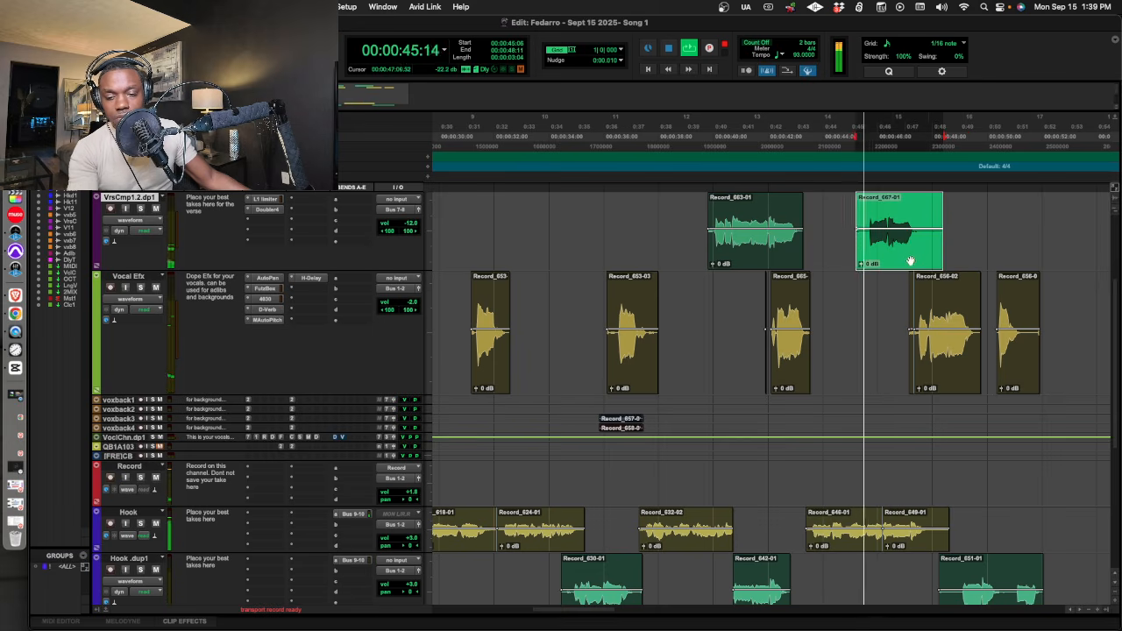
key(super+z)
drag(921, 468, 1006, 224)
key(Delete)
drag(888, 232, 854, 232)
key(Delete)
Trim the silent tail of the last Vocal Efx clip and the silent start of the clip before it.
drag(982, 352, 1063, 353)
key(Delete)
drag(901, 347, 915, 357)
key(Delete)
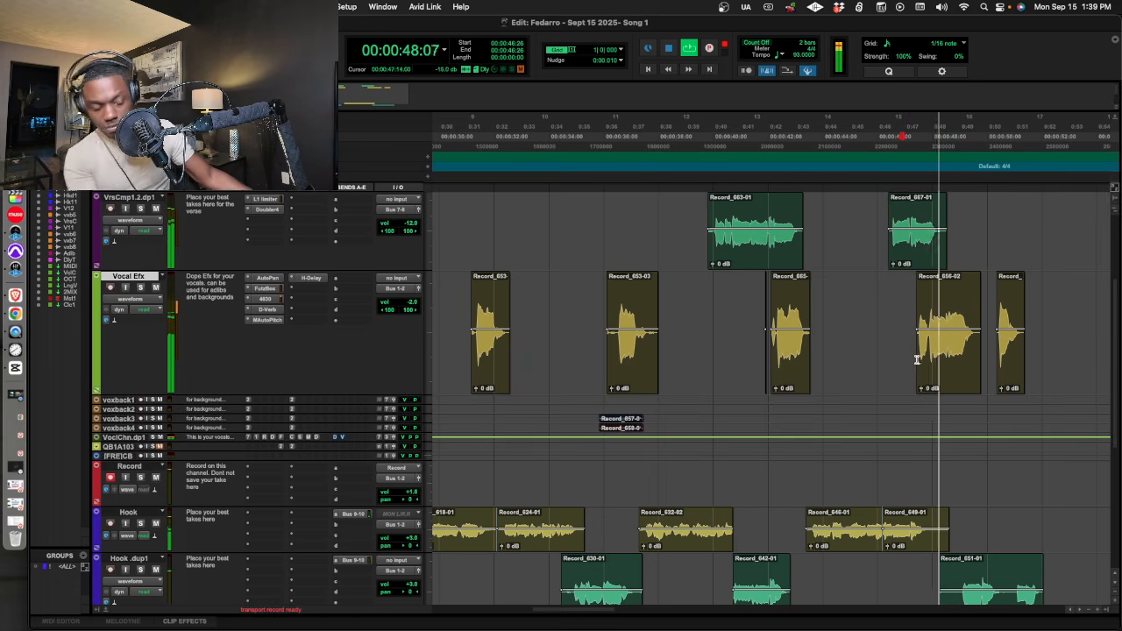
Delete the leftover clip from the Record track ahead of the hook.
key(r)
key(r)
scroll(741, 283, down, 5)
scroll(741, 293, up, 3)
drag(664, 395, 433, 394)
key(Delete)
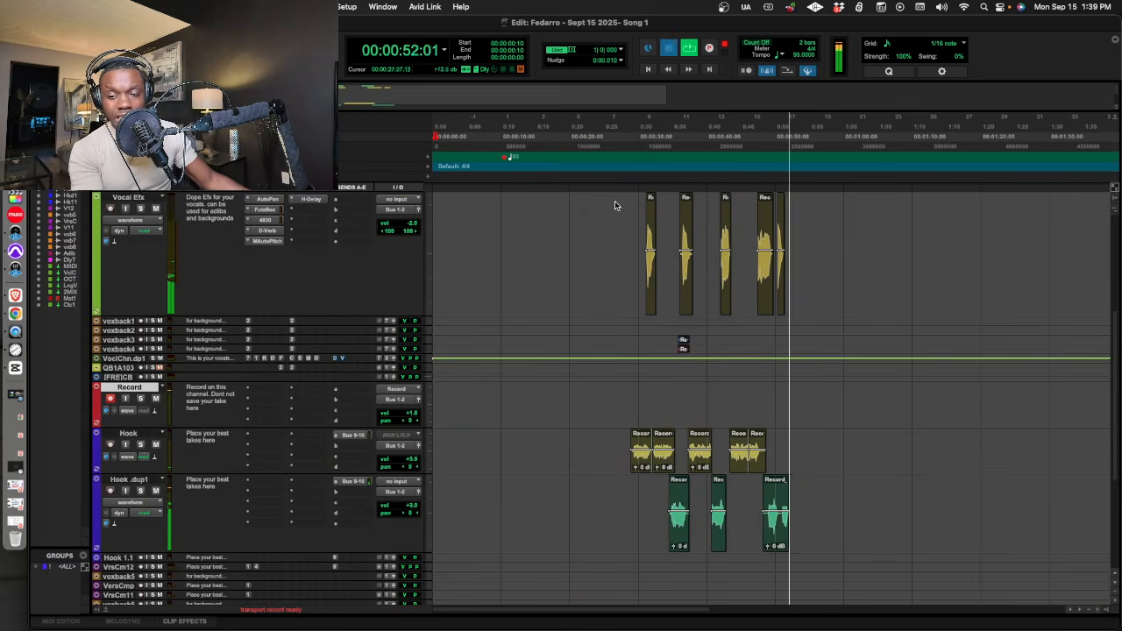
Play the hook from 00:00:27:14 and resize all tracks to one uniform compact height.
click(612, 163)
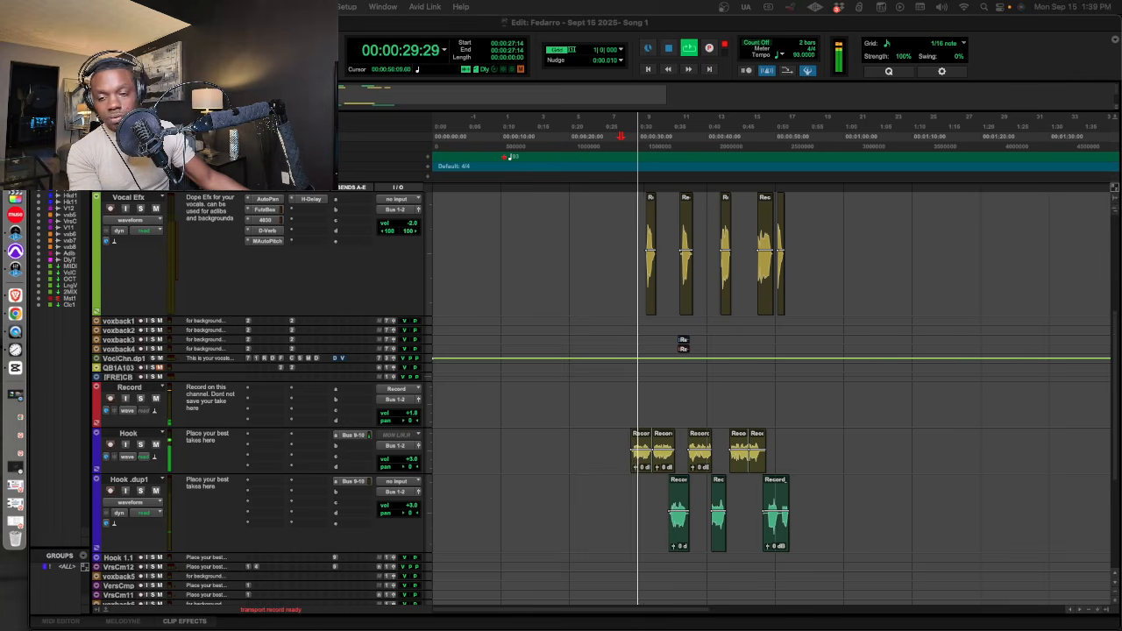
scroll(874, 436, up, 3)
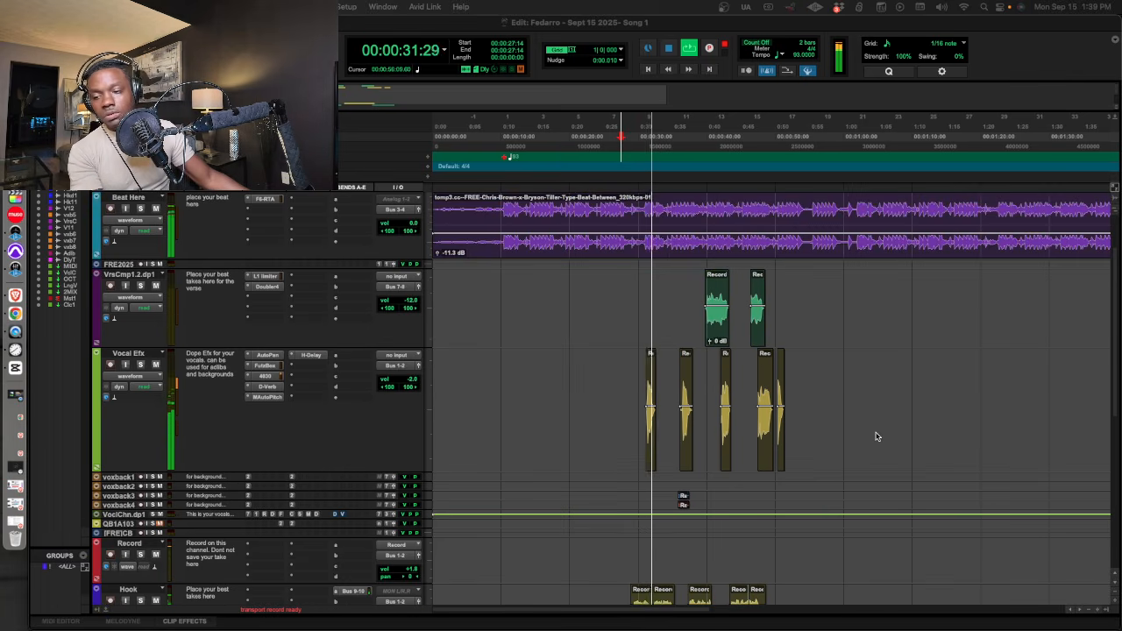
scroll(876, 435, down, 3)
scroll(876, 435, up, 2)
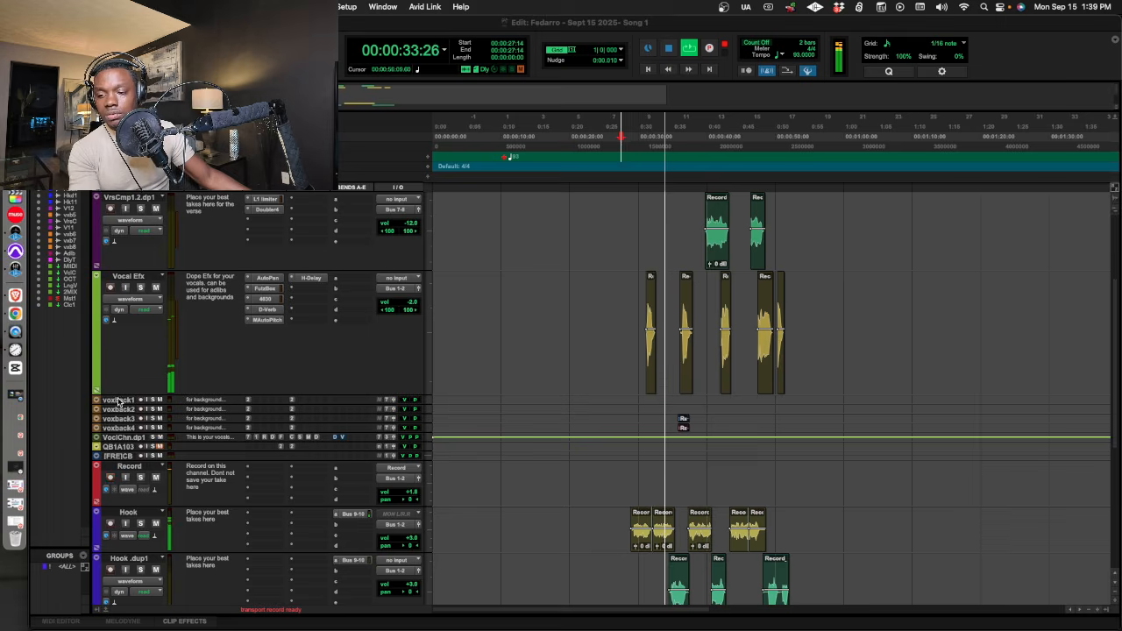
alt+click(121, 398)
key(ctrl+Down)
key(ctrl+Down)
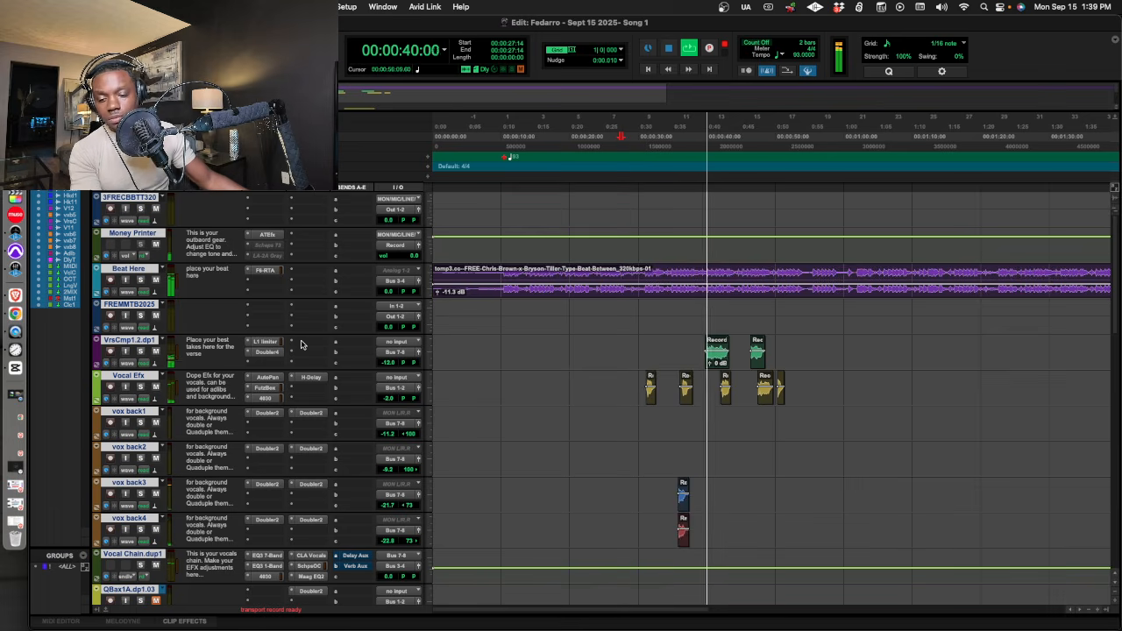
Listen through the rest of the hook, set the Vocal Efx volume to -4.0 dB, and place the cursor at 00:00:58:08.
scroll(307, 344, down, 5)
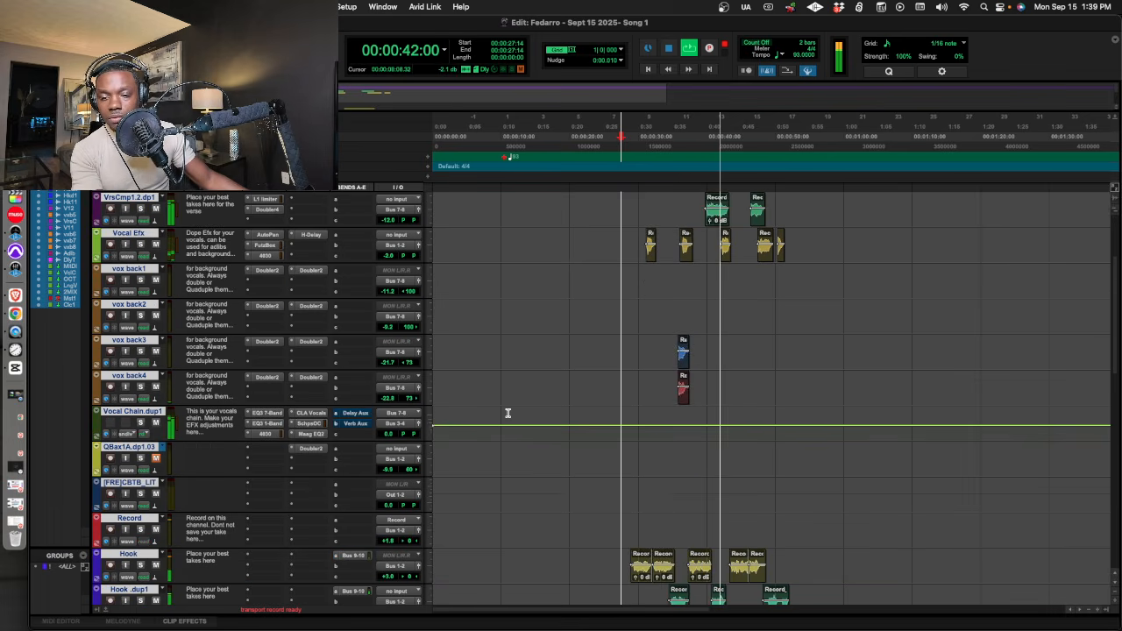
scroll(491, 421, up, 1)
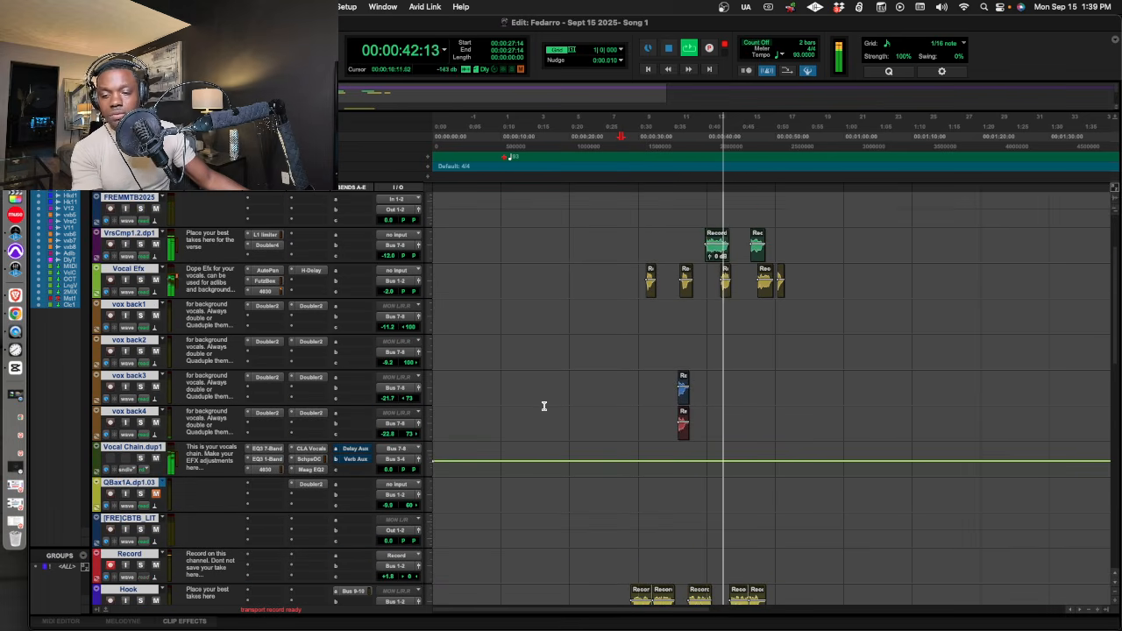
click(121, 588)
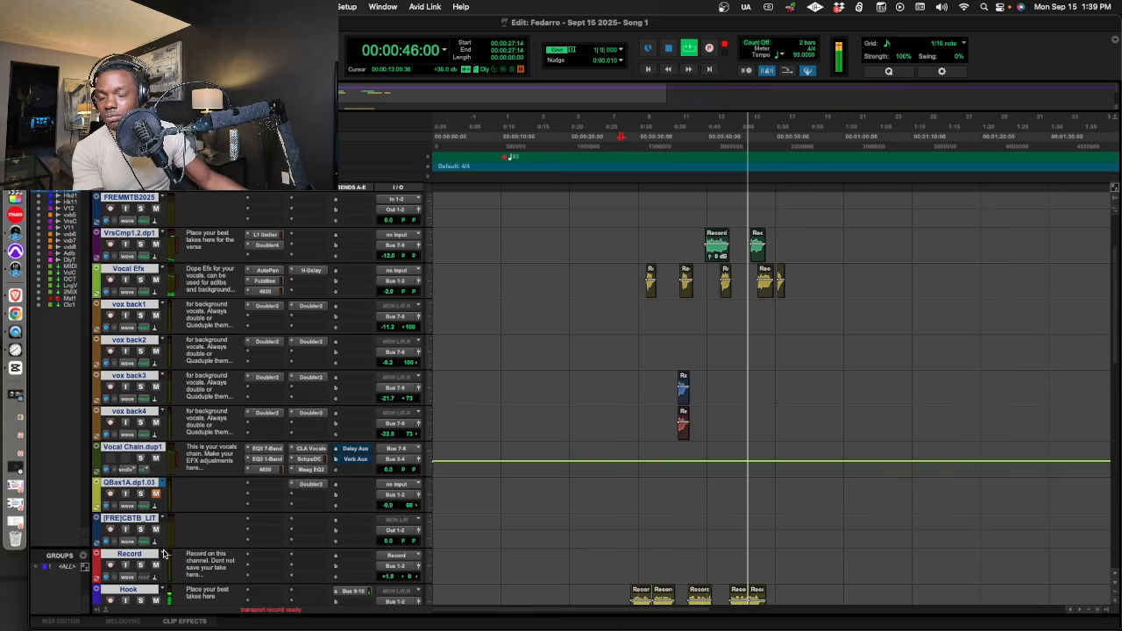
scroll(171, 537, down, 1)
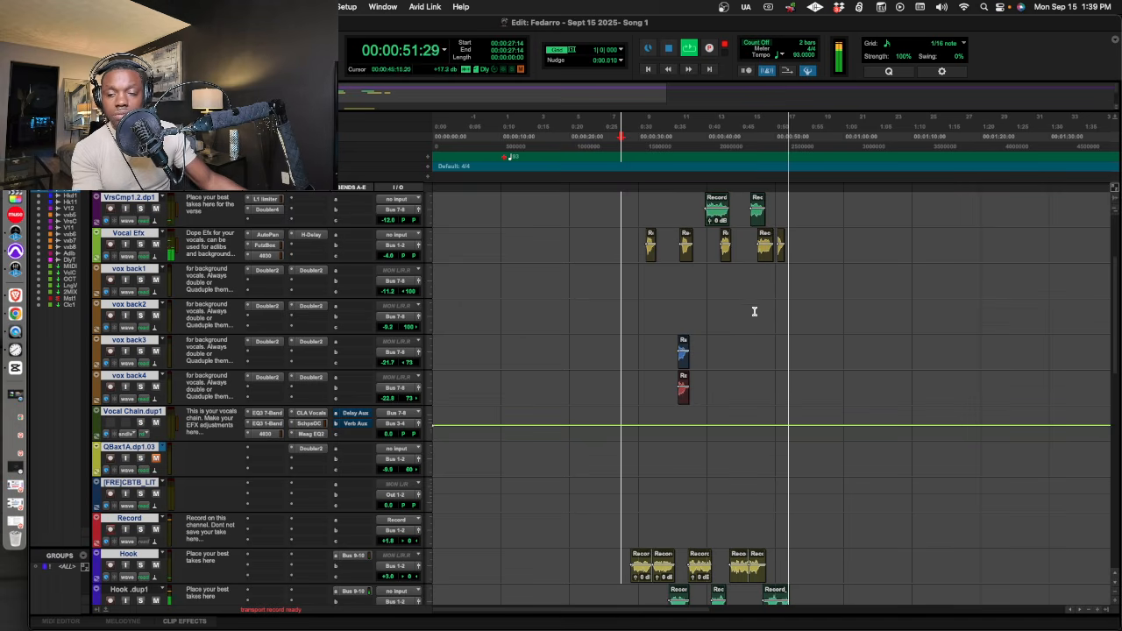
key(space)
click(829, 342)
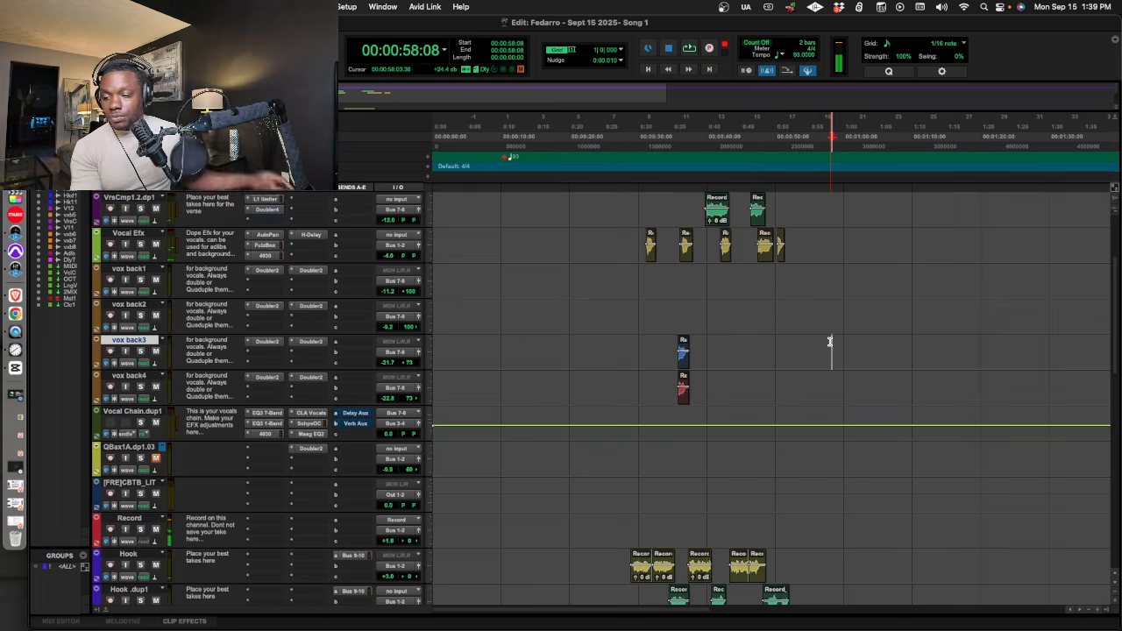